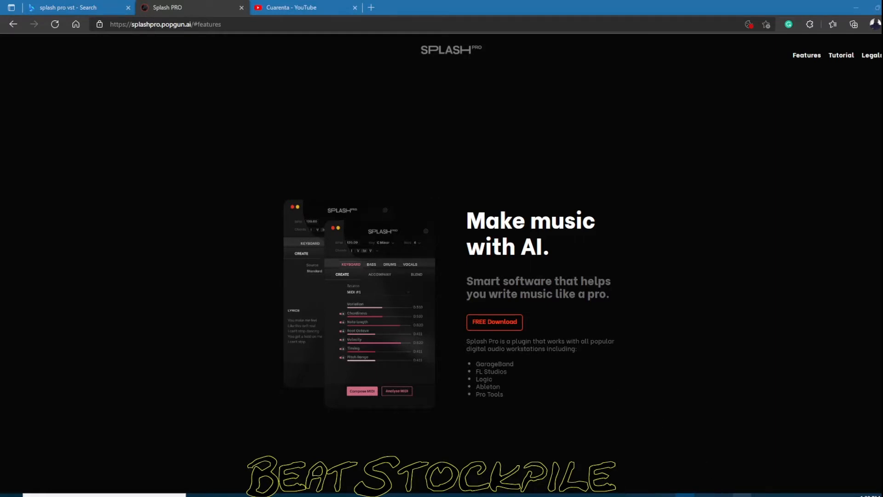
Bring up the Splash Pro plugin window and minimize the browser to reveal the FL Studio project
{"action": "left_click", "coordinate": [741, 495]}
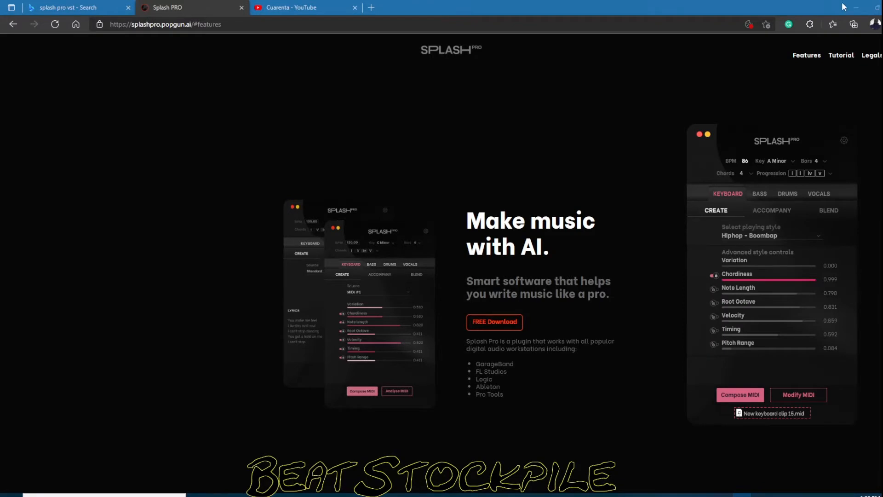
{"action": "left_click", "coordinate": [855, 8]}
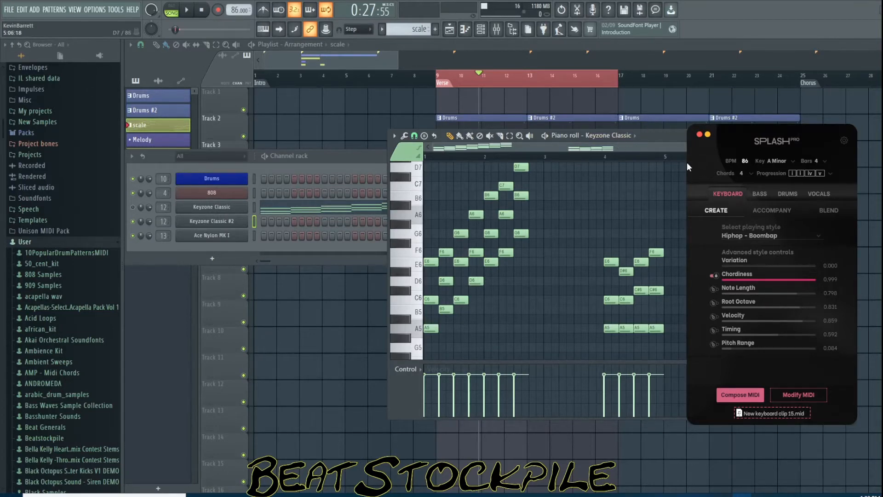
Examine the plugin's key, bars, chord count and progression preset options without changing them
{"action": "left_click_drag", "start_coordinate": [752, 137], "coordinate": [754, 117]}
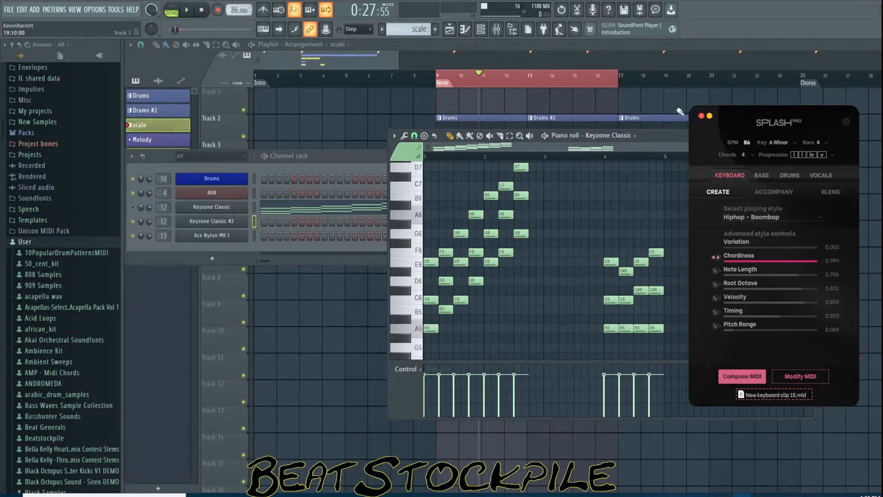
{"action": "left_click", "coordinate": [782, 142]}
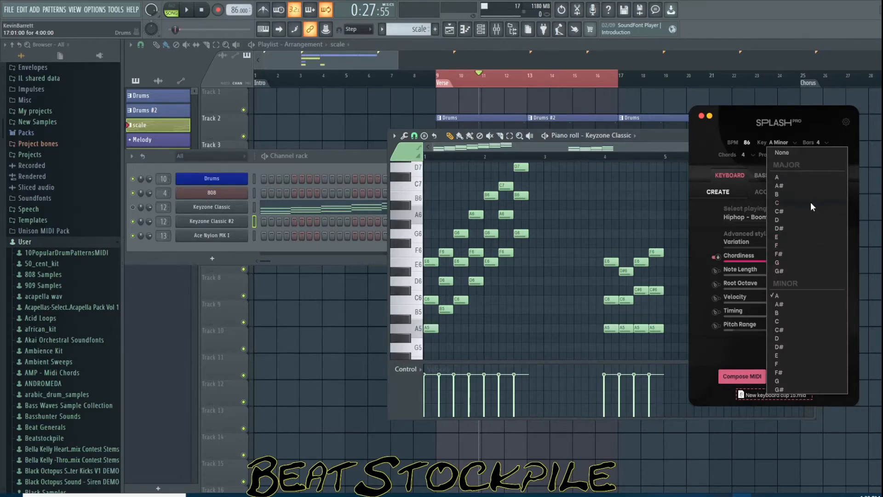
{"action": "left_click", "coordinate": [755, 113]}
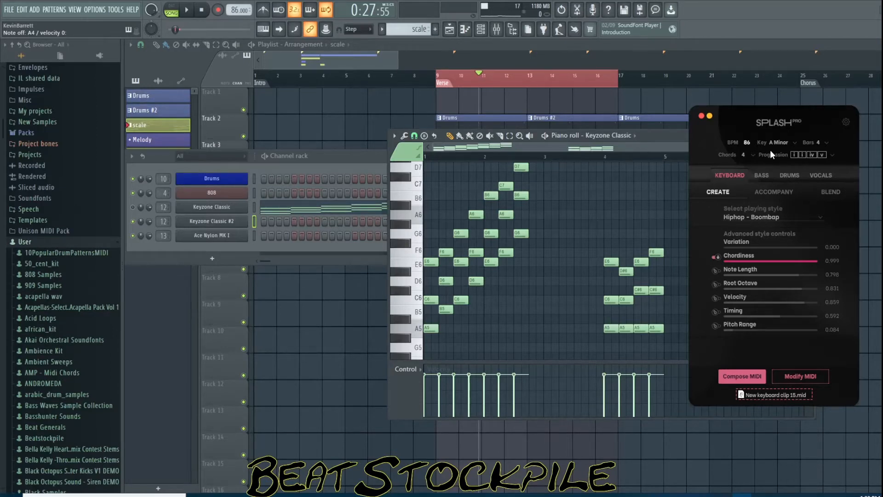
{"action": "left_click", "coordinate": [827, 143]}
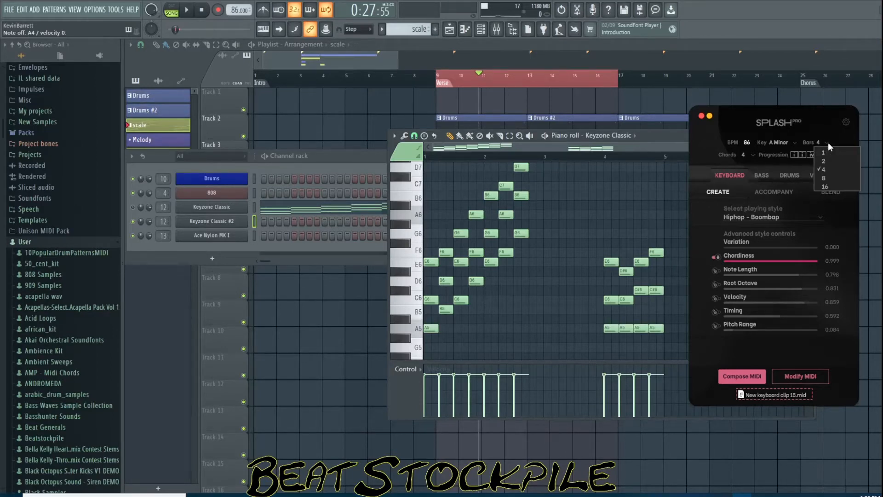
{"action": "left_click", "coordinate": [824, 171]}
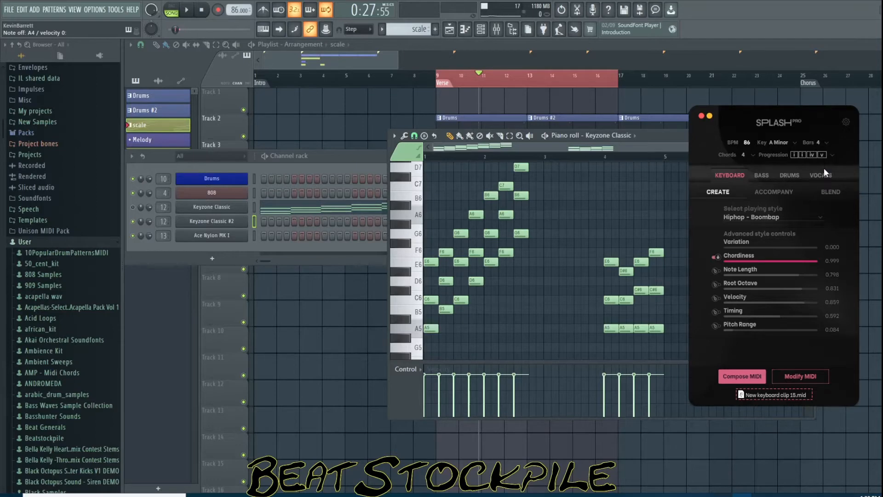
{"action": "left_click", "coordinate": [753, 155]}
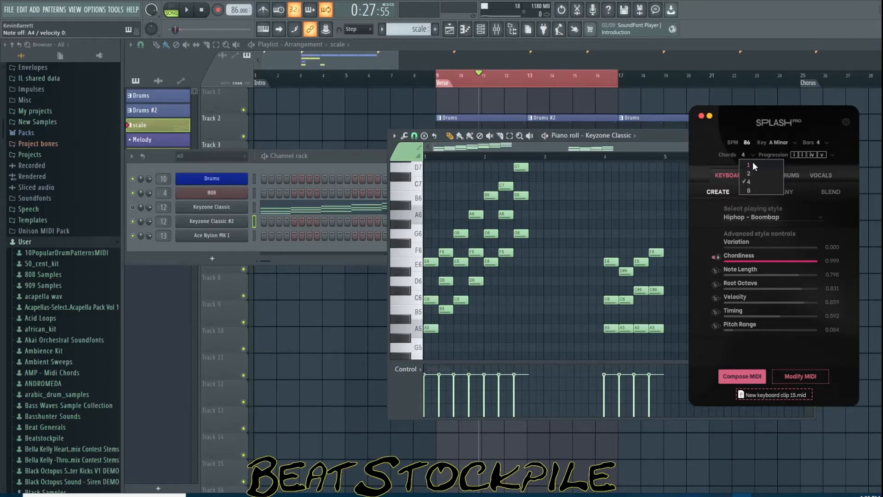
{"action": "left_click", "coordinate": [727, 154]}
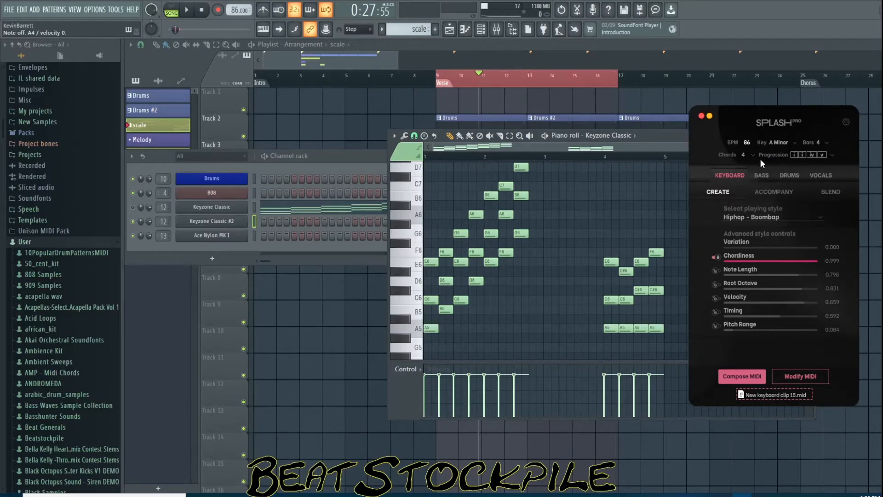
{"action": "left_click", "coordinate": [832, 155]}
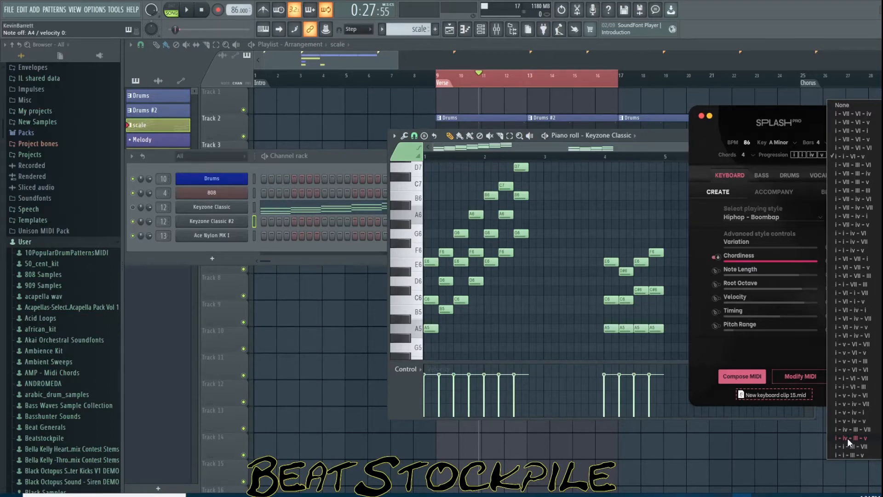
{"action": "left_click", "coordinate": [803, 129]}
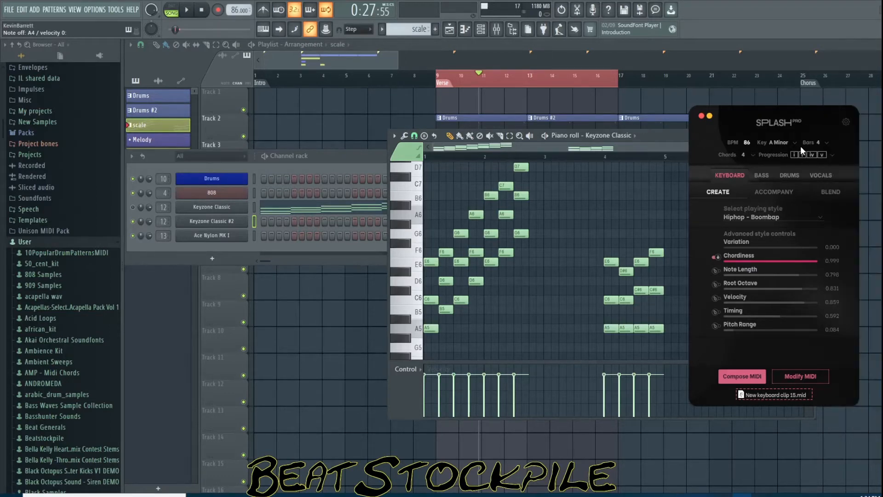
Set the first progression chord to minor ii
{"action": "left_click", "coordinate": [795, 154]}
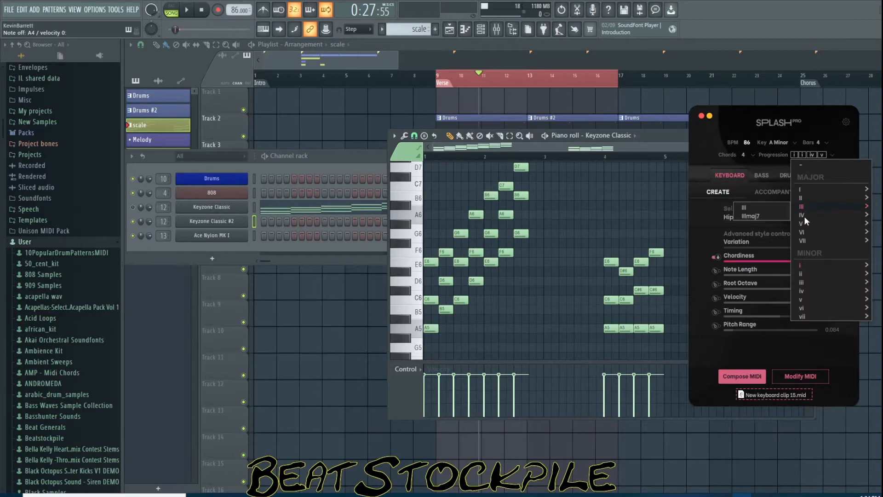
{"action": "mouse_move", "coordinate": [816, 274]}
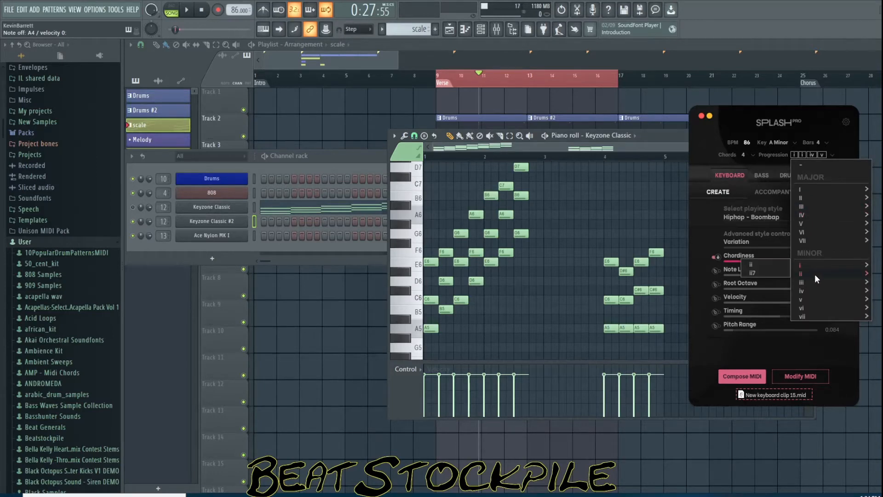
{"action": "left_click", "coordinate": [764, 265]}
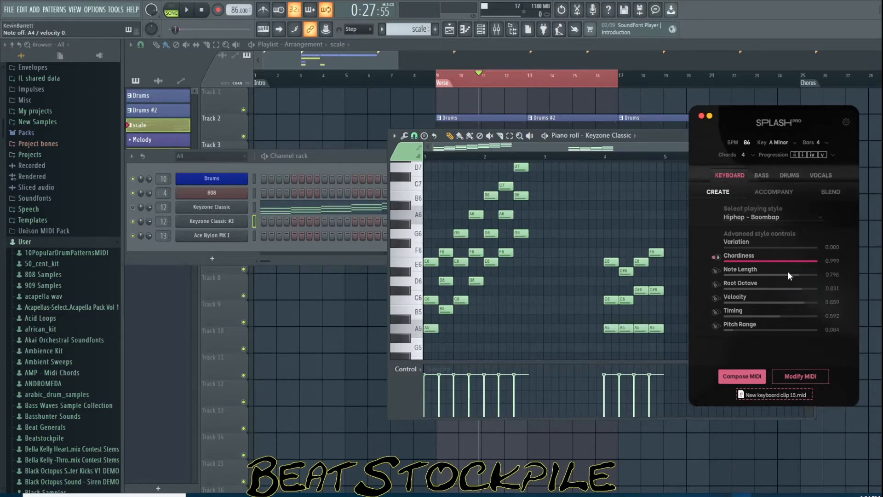
Set the second progression chord to v7
{"action": "left_click", "coordinate": [790, 142]}
{"action": "left_click", "coordinate": [814, 123]}
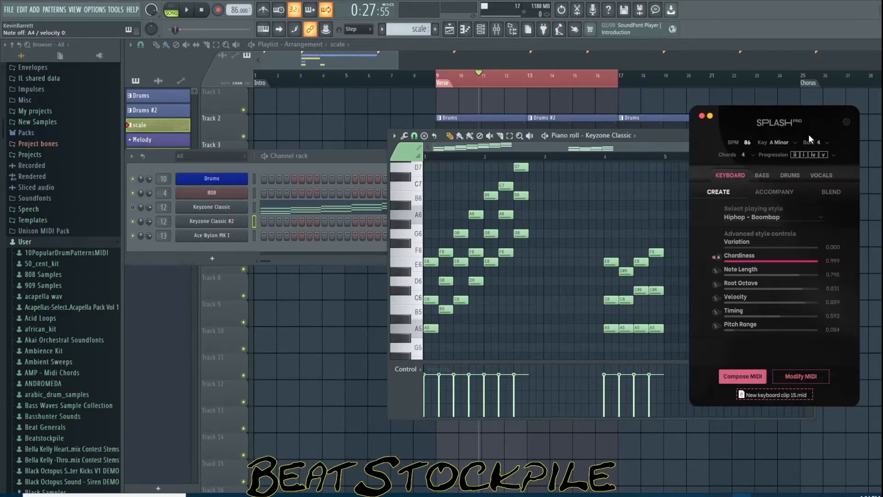
{"action": "left_click", "coordinate": [804, 155]}
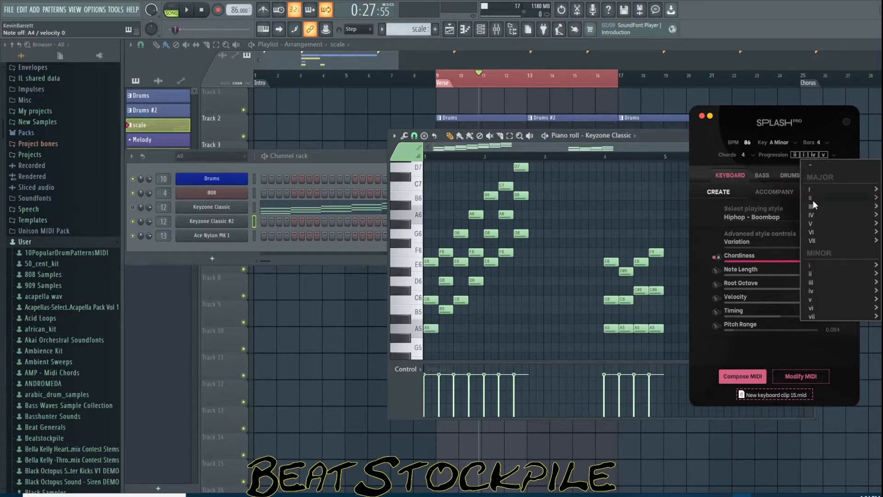
{"action": "mouse_move", "coordinate": [812, 300]}
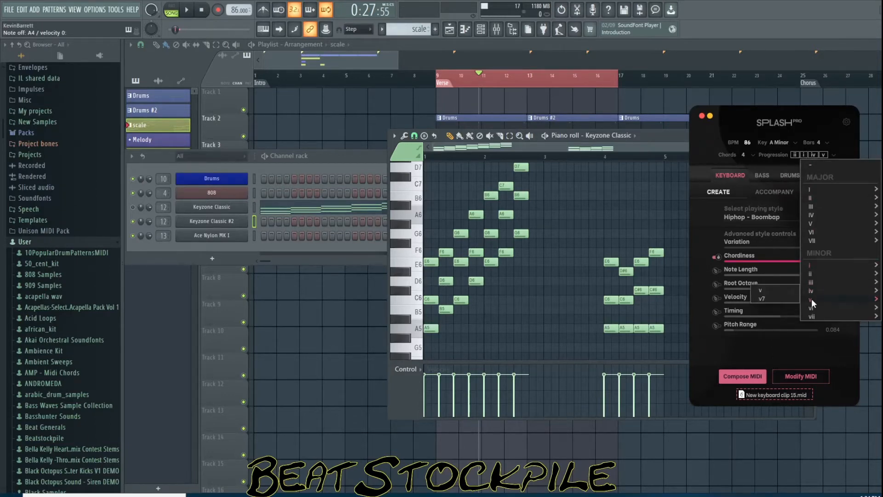
{"action": "left_click", "coordinate": [782, 298]}
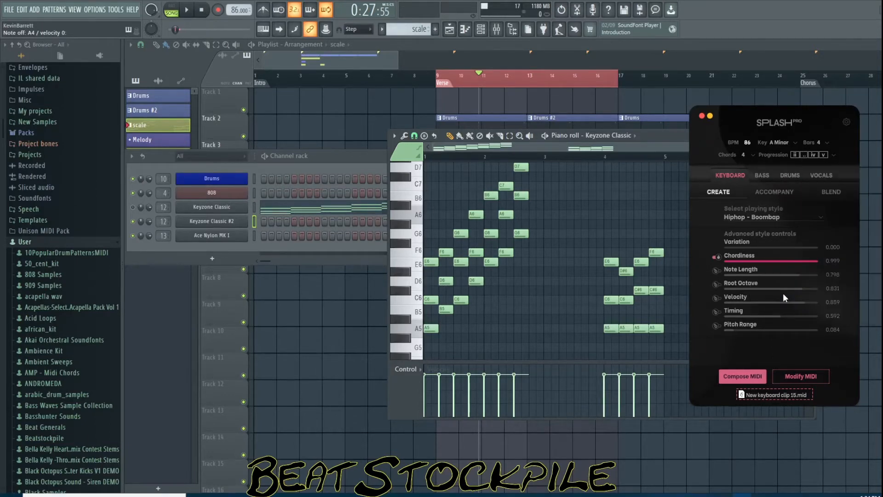
Set the fourth progression chord to minor i and then clear it
{"action": "left_click", "coordinate": [821, 154]}
{"action": "mouse_move", "coordinate": [824, 264]}
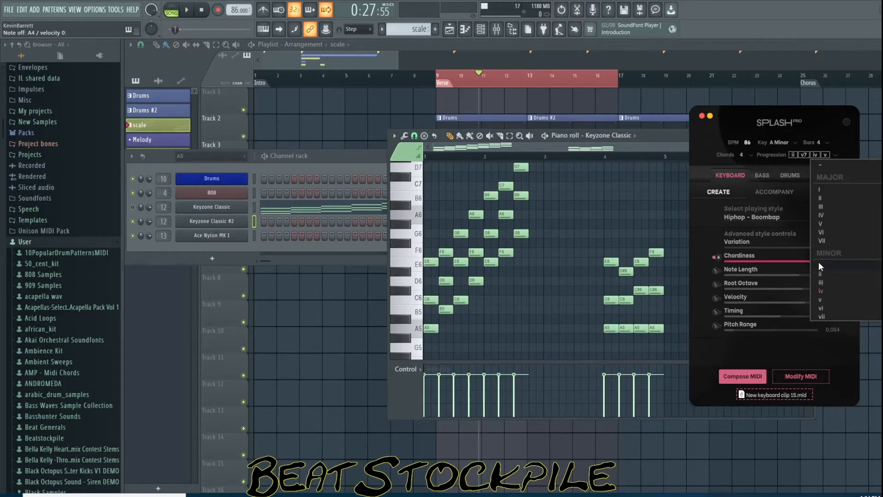
{"action": "left_click", "coordinate": [792, 256]}
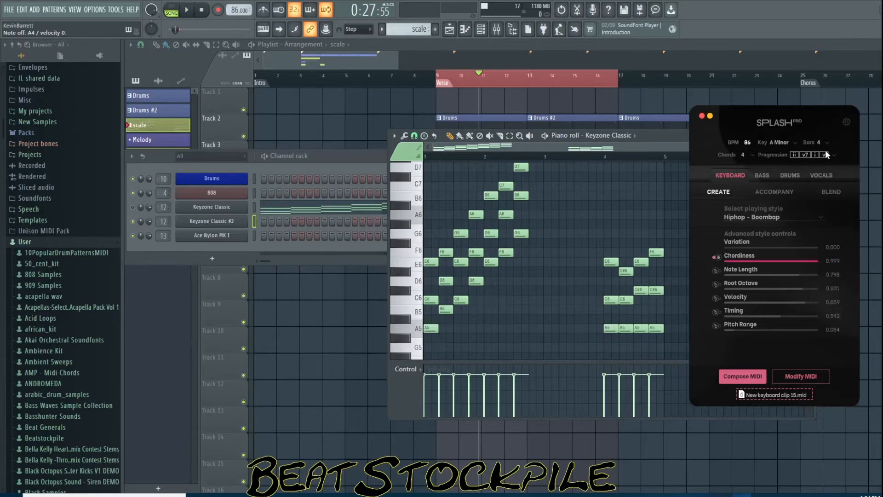
{"action": "left_click", "coordinate": [825, 155]}
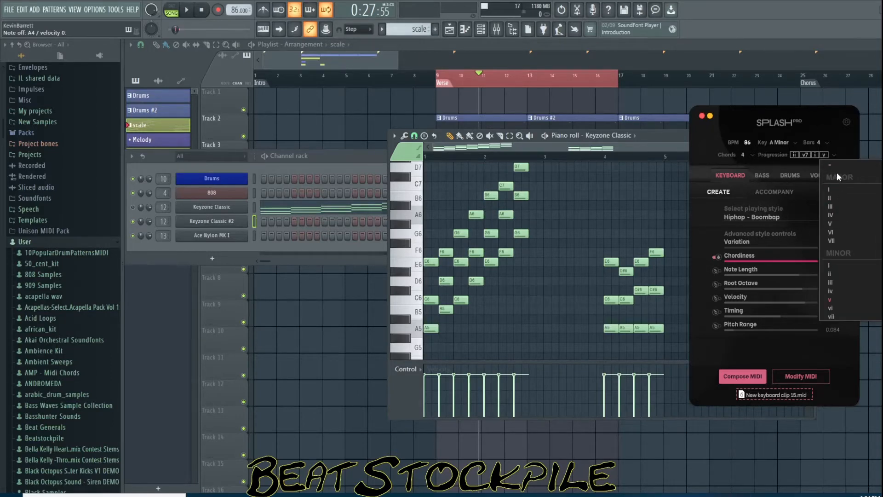
{"action": "left_click", "coordinate": [834, 166]}
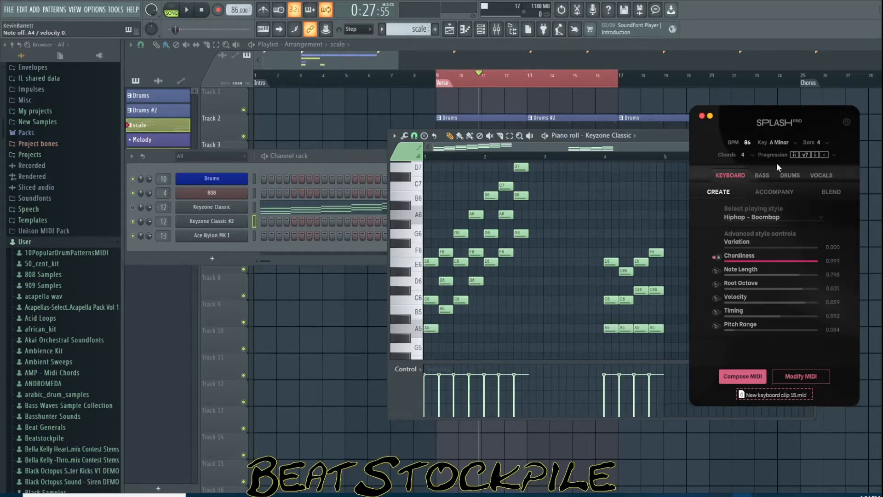
Change the second progression chord to minor v
{"action": "left_click", "coordinate": [803, 154]}
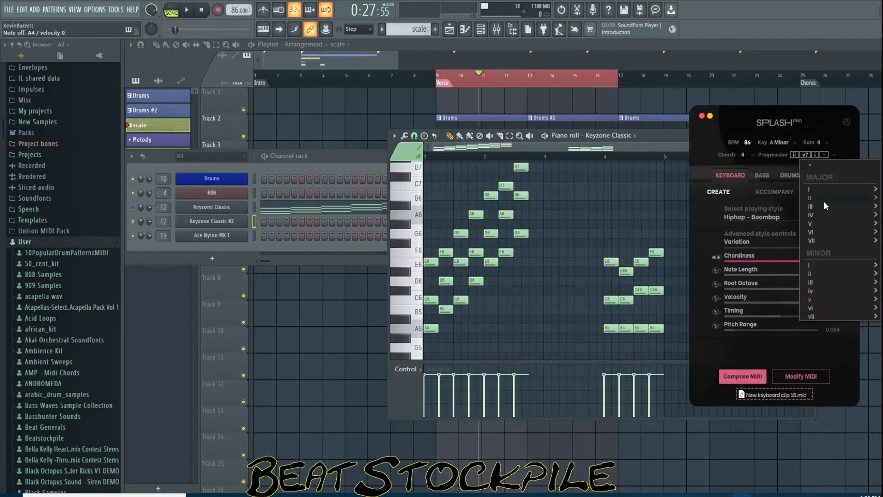
{"action": "mouse_move", "coordinate": [812, 299]}
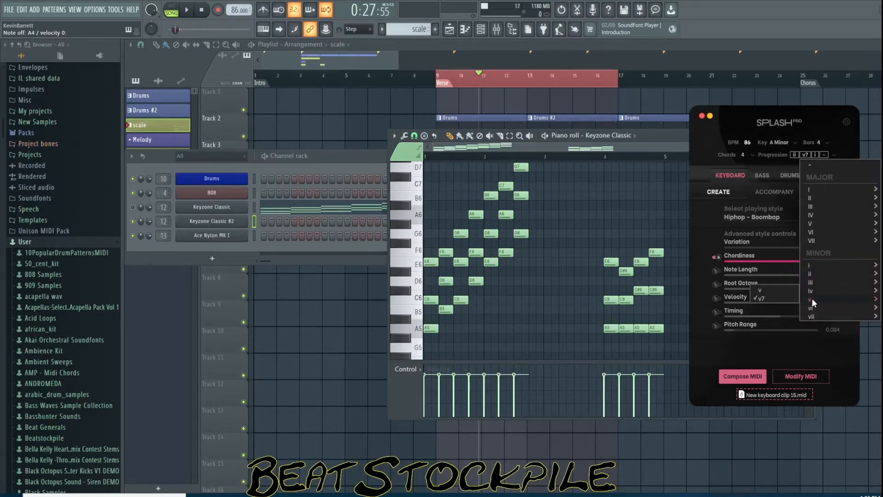
{"action": "left_click", "coordinate": [780, 288]}
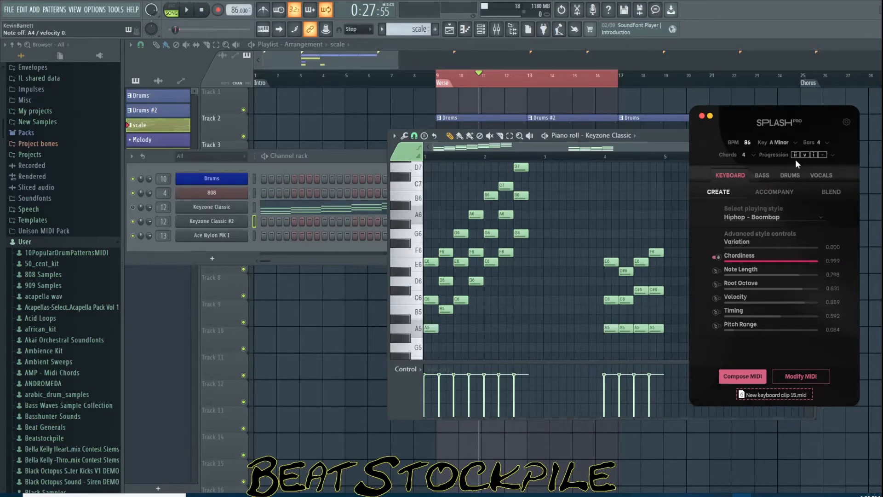
Set the first progression chord to minor i
{"action": "left_click", "coordinate": [832, 156]}
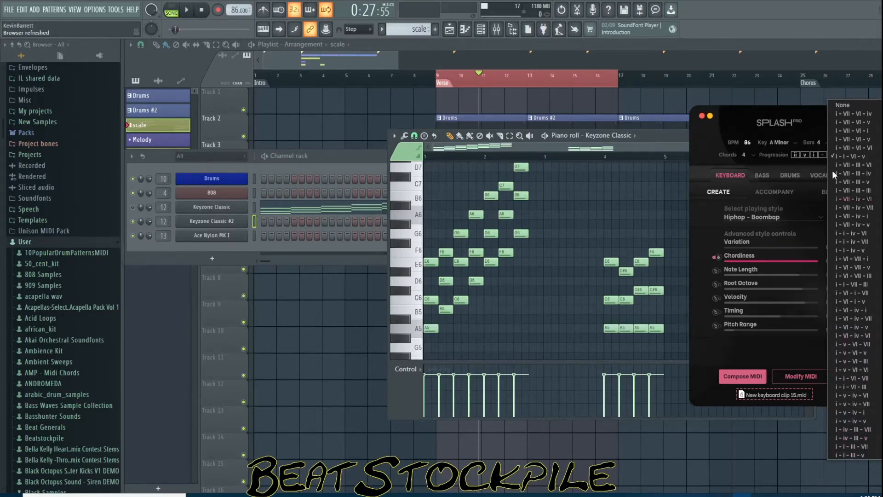
{"action": "left_click", "coordinate": [797, 129]}
{"action": "left_click", "coordinate": [796, 155]}
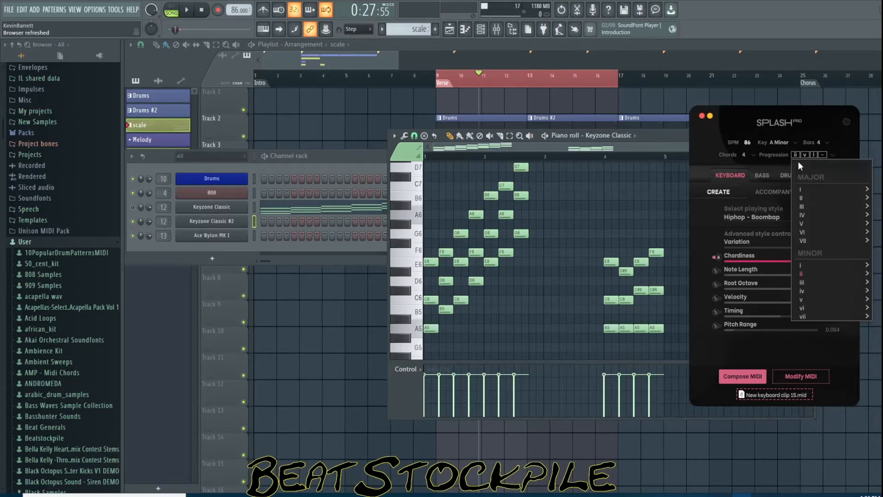
{"action": "mouse_move", "coordinate": [809, 264]}
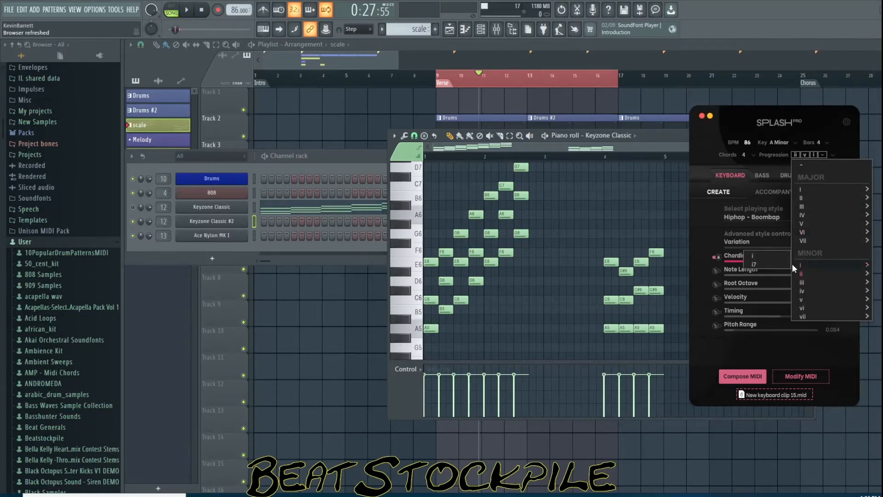
{"action": "left_click", "coordinate": [754, 256]}
Set the second progression chord to minor iv
{"action": "left_click", "coordinate": [804, 154]}
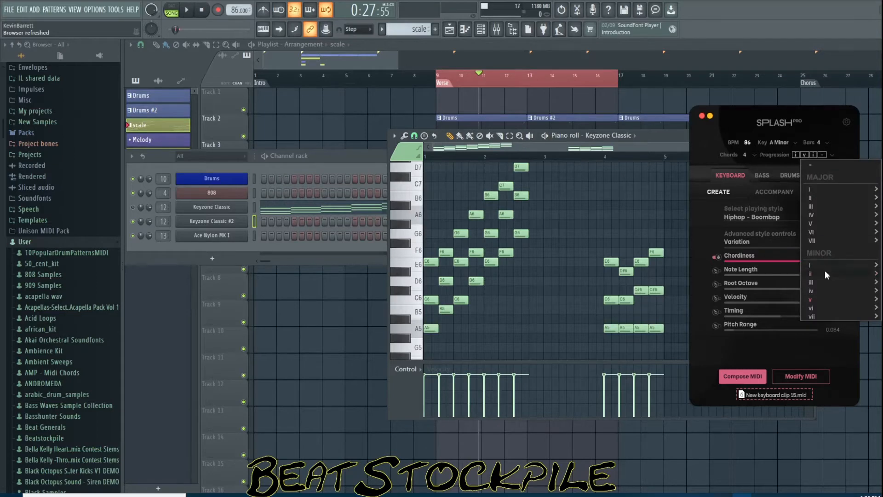
{"action": "mouse_move", "coordinate": [813, 291]}
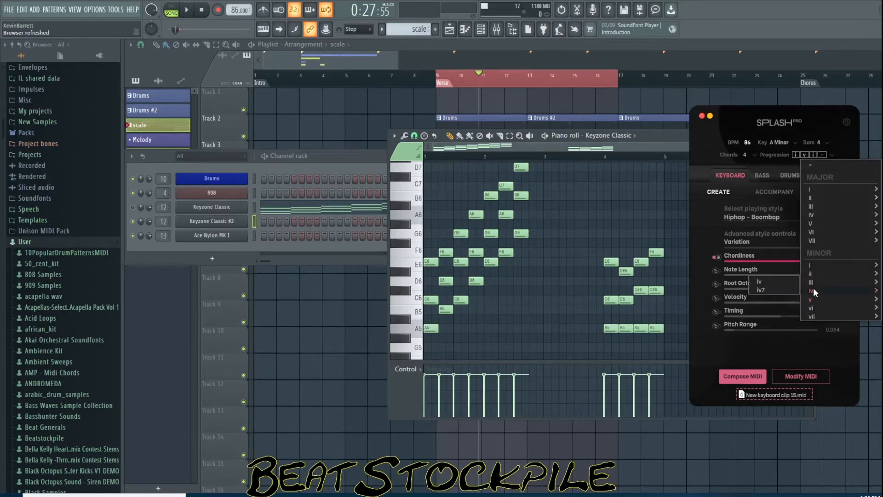
{"action": "left_click", "coordinate": [761, 283]}
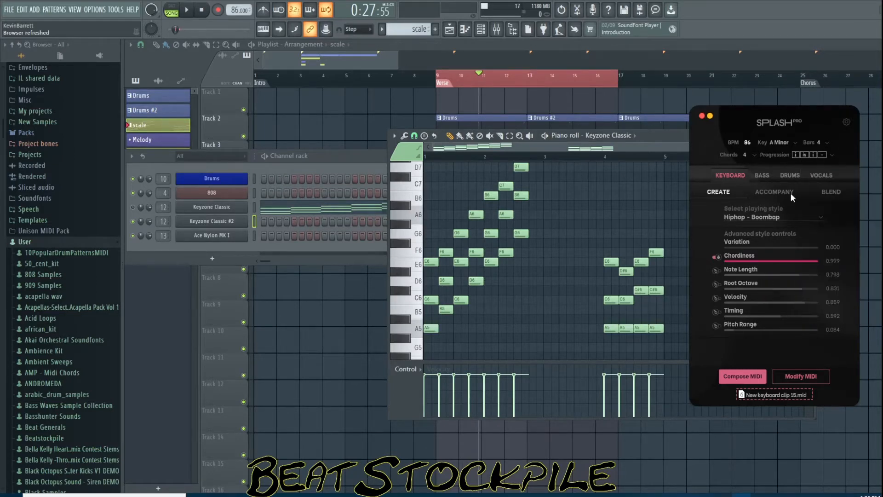
Set the third progression chord to minor v
{"action": "left_click", "coordinate": [815, 153]}
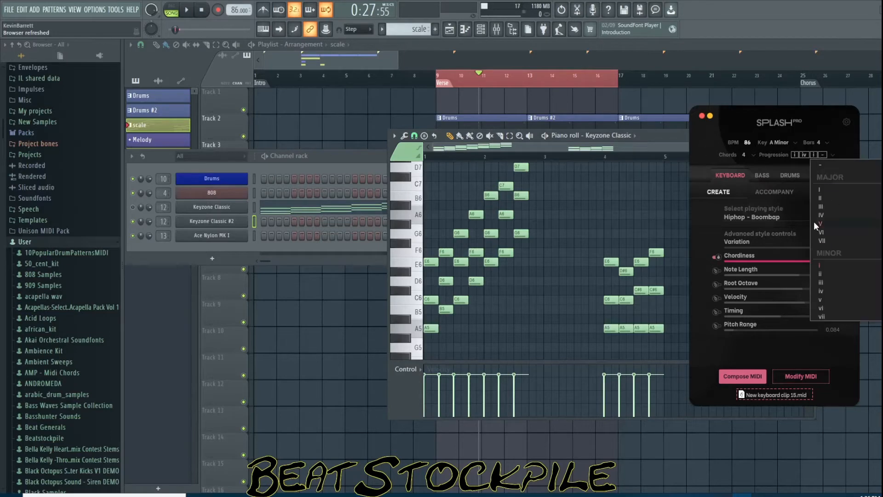
{"action": "mouse_move", "coordinate": [821, 300]}
{"action": "left_click", "coordinate": [784, 291]}
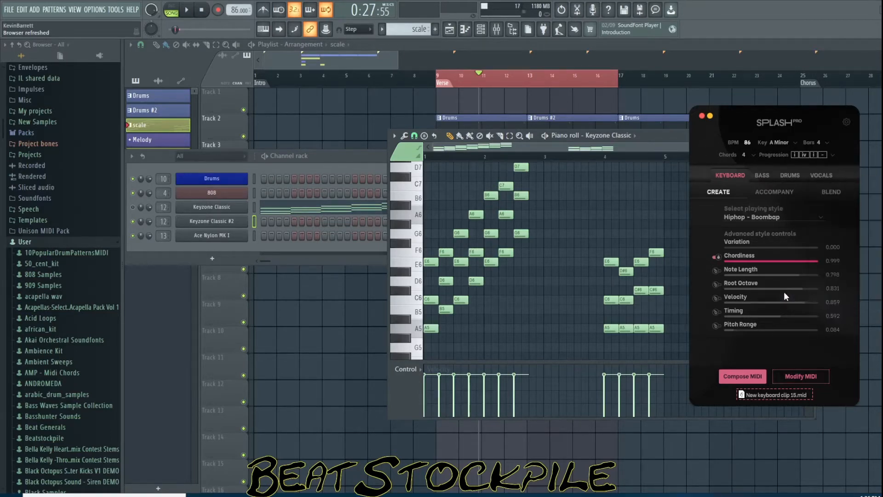
Set the fourth progression chord to minor i
{"action": "left_click", "coordinate": [824, 154]}
{"action": "mouse_move", "coordinate": [836, 267]}
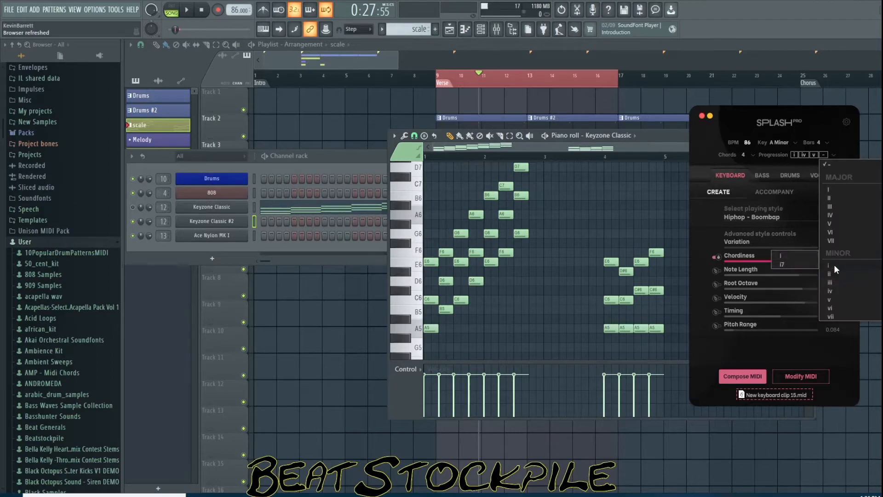
{"action": "left_click", "coordinate": [784, 255]}
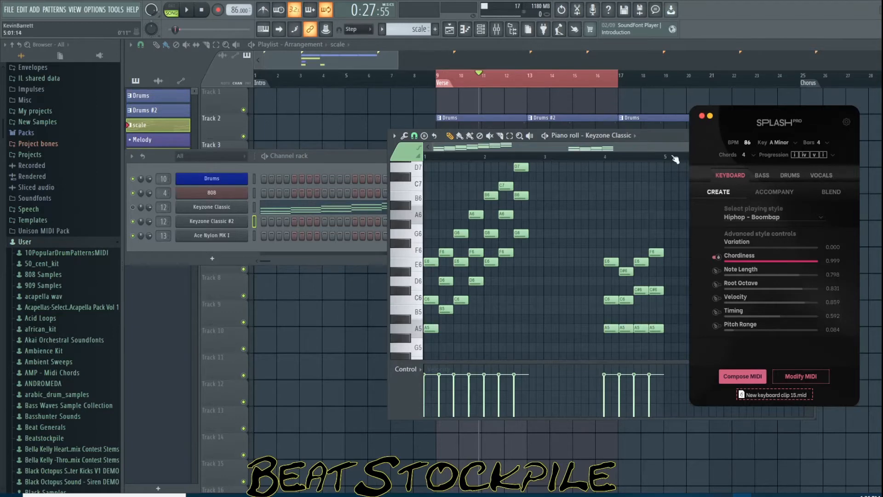
Maximize the Keyzone Classic piano roll window
{"action": "left_click", "coordinate": [661, 139]}
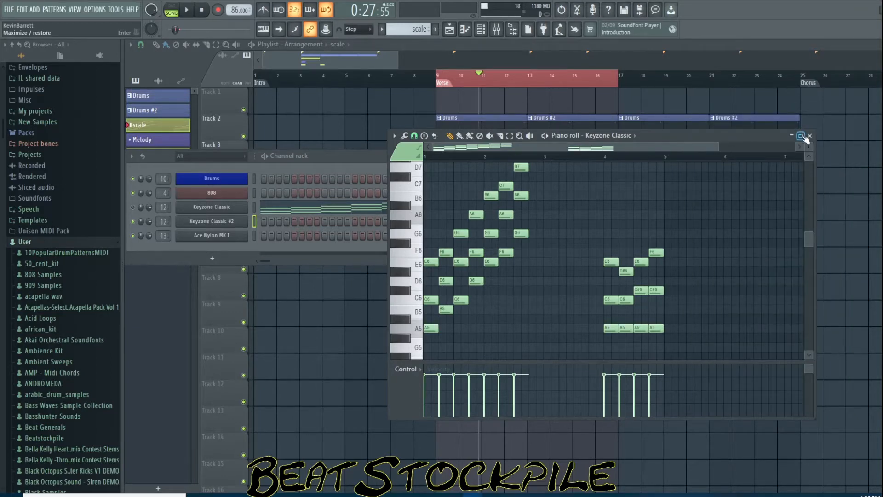
Bring the Keyzone Classic piano roll forward over the channel rack and maximize it to full view
{"action": "left_click", "coordinate": [135, 208]}
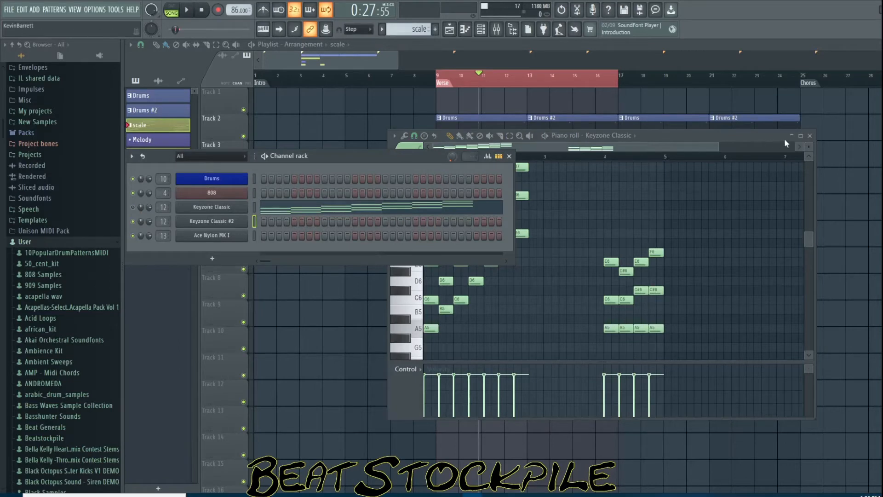
{"action": "left_click", "coordinate": [800, 135]}
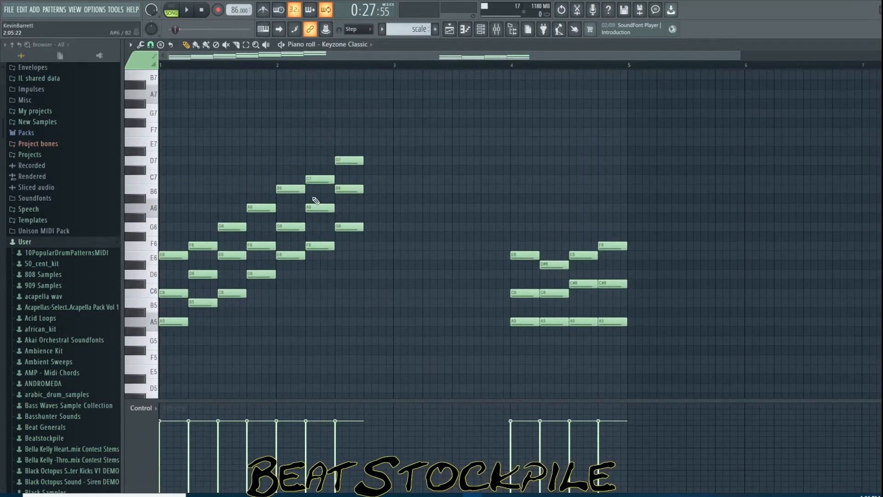
Select the lowest note of each chord in the first section to examine the generated bass line
{"action": "left_click_drag", "start_coordinate": [742, 54], "coordinate": [417, 60]}
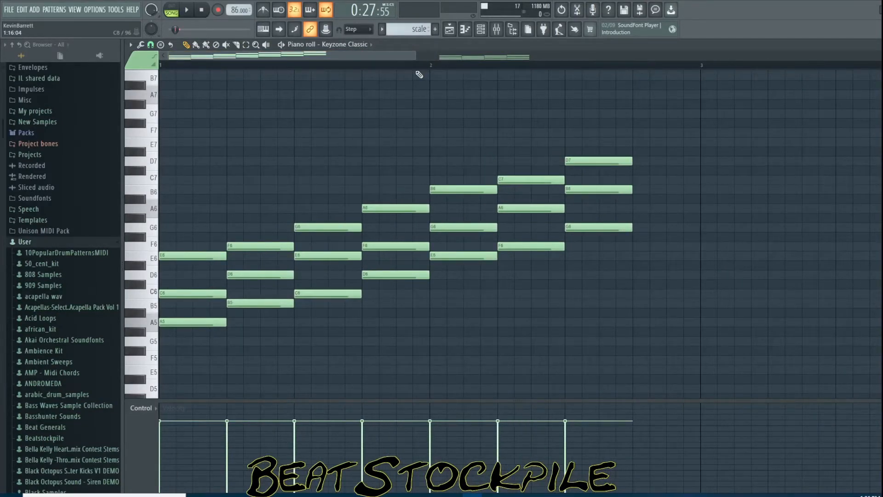
{"action": "left_click_drag", "start_coordinate": [182, 310], "coordinate": [188, 335]}
{"action": "left_click_drag", "start_coordinate": [254, 293], "coordinate": [258, 308]}
{"action": "left_click_drag", "start_coordinate": [321, 290], "coordinate": [325, 299]}
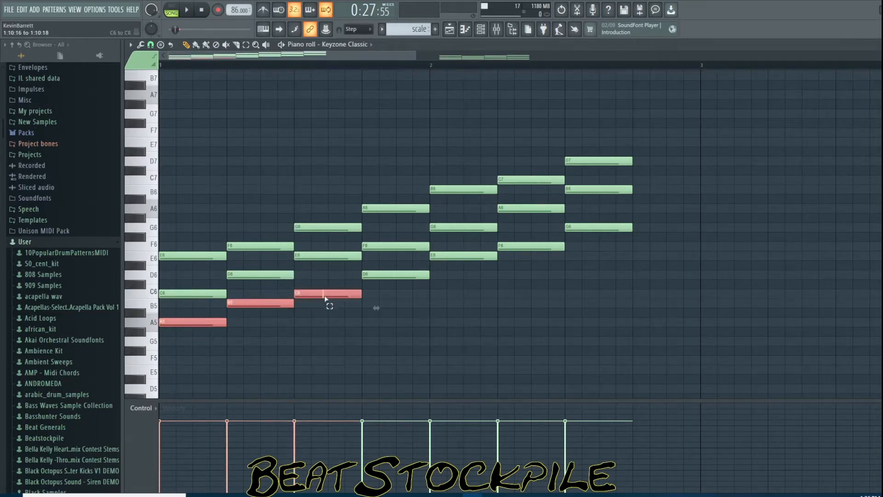
{"action": "left_click", "coordinate": [379, 274], "text": "ctrl+shift"}
{"action": "left_click", "coordinate": [474, 255], "text": "ctrl+shift"}
{"action": "left_click", "coordinate": [511, 247], "text": "ctrl+shift"}
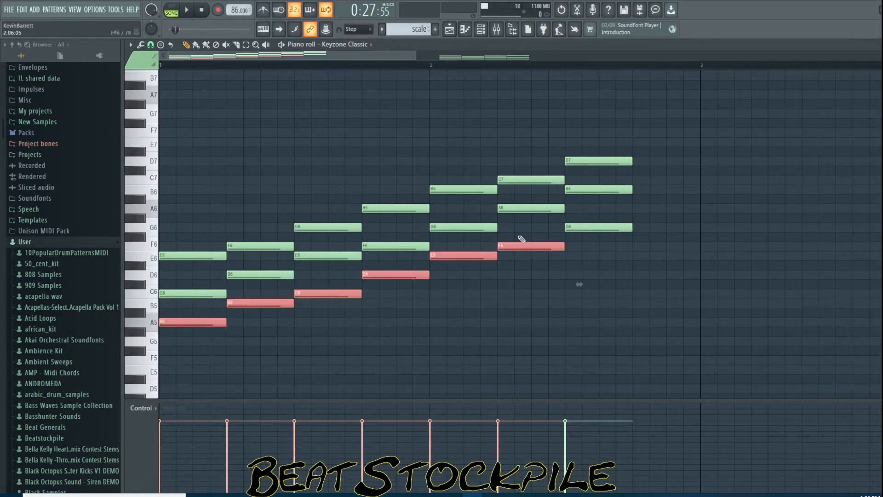
{"action": "left_click", "coordinate": [626, 226], "text": "ctrl+shift"}
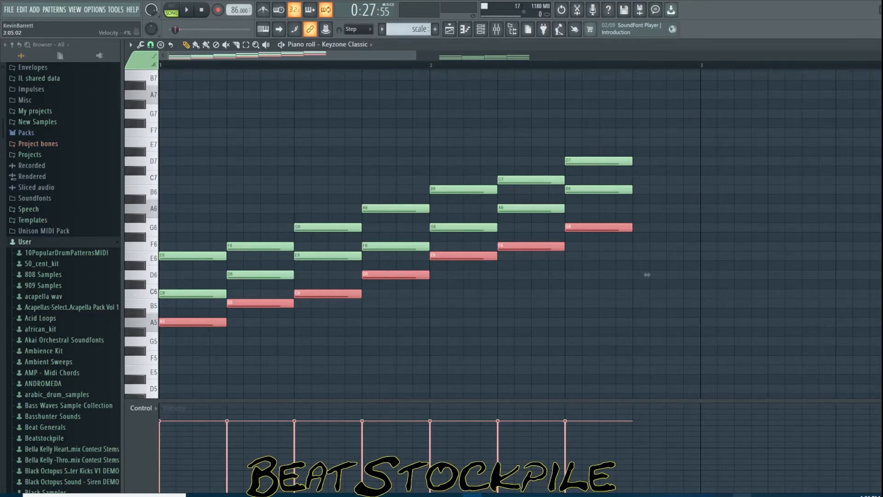
Select chord stacks in the piano roll and open the Splash Pro progression menu to compare them
{"action": "left_click", "coordinate": [742, 496]}
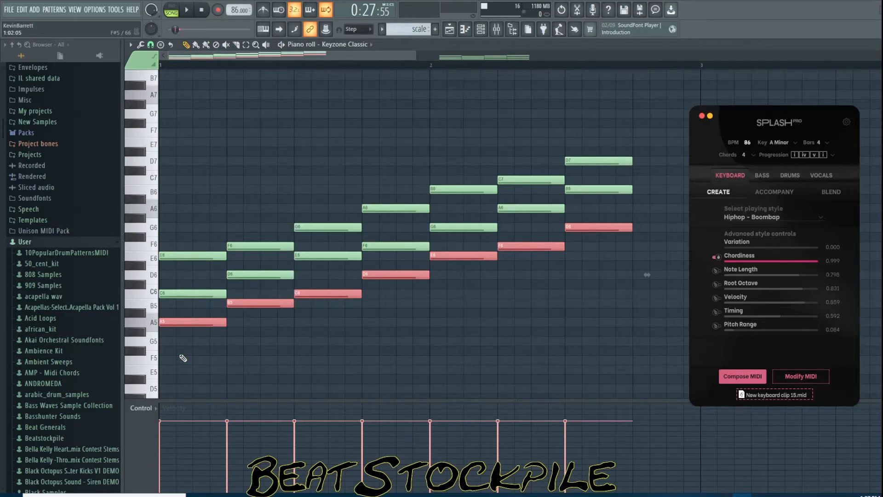
{"action": "left_click_drag", "start_coordinate": [197, 226], "coordinate": [194, 388]}
{"action": "left_click_drag", "start_coordinate": [385, 190], "coordinate": [394, 302]}
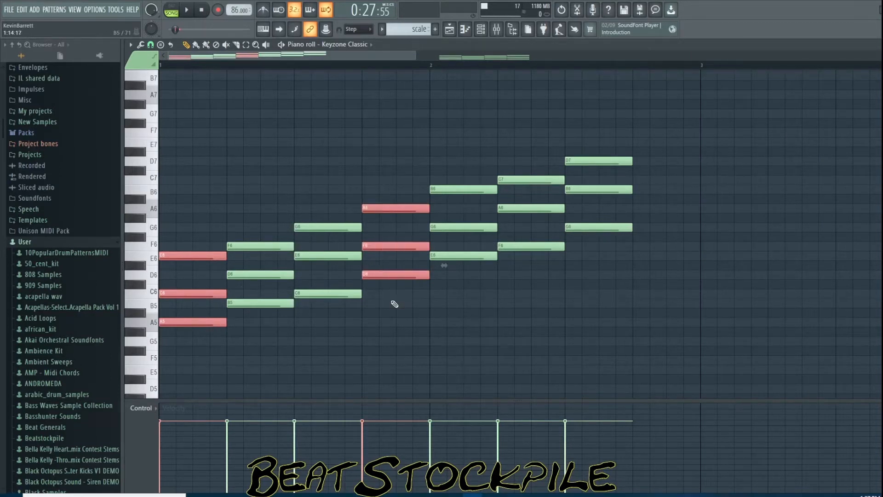
{"action": "left_click_drag", "start_coordinate": [455, 178], "coordinate": [450, 310]}
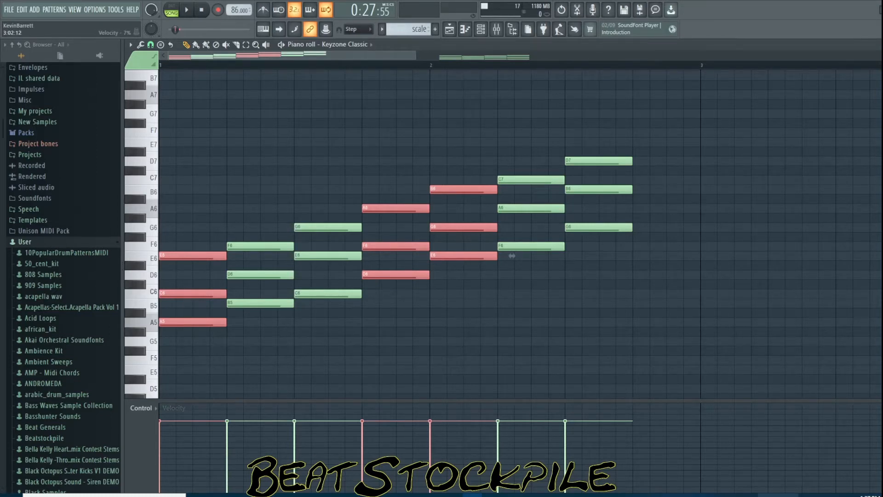
{"action": "left_click", "coordinate": [742, 495]}
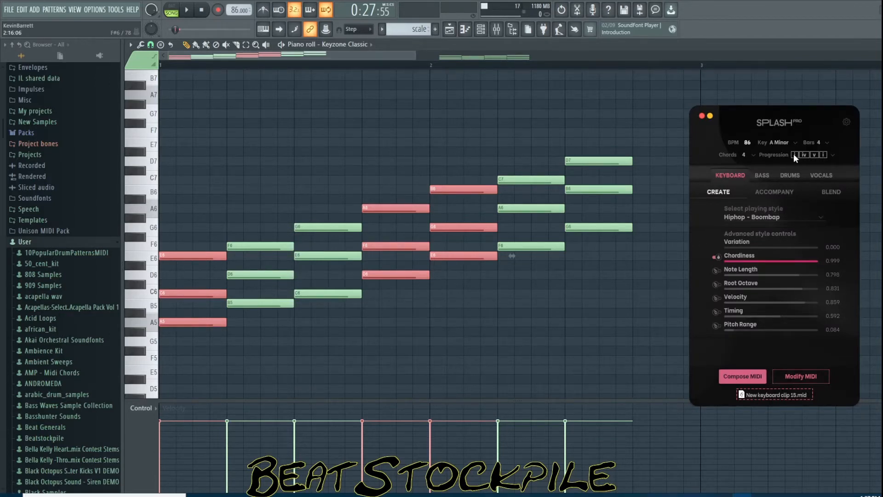
{"action": "left_click", "coordinate": [823, 155]}
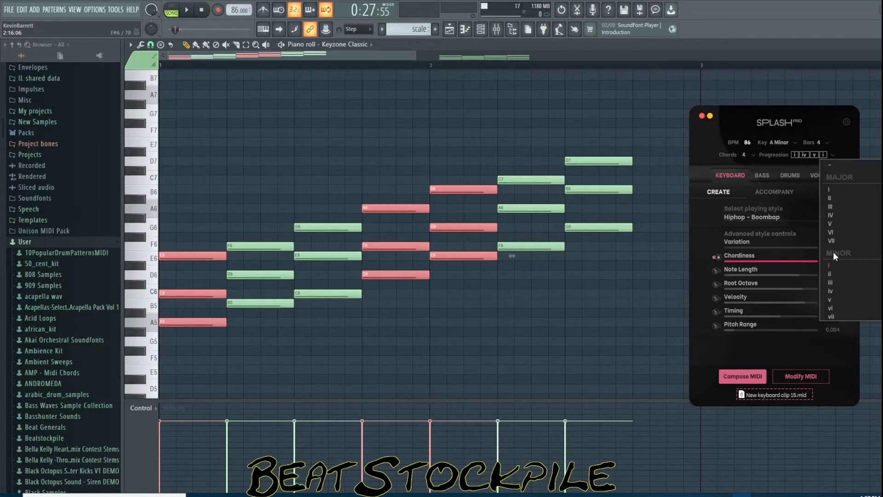
{"action": "mouse_move", "coordinate": [828, 265]}
{"action": "mouse_move", "coordinate": [874, 268]}
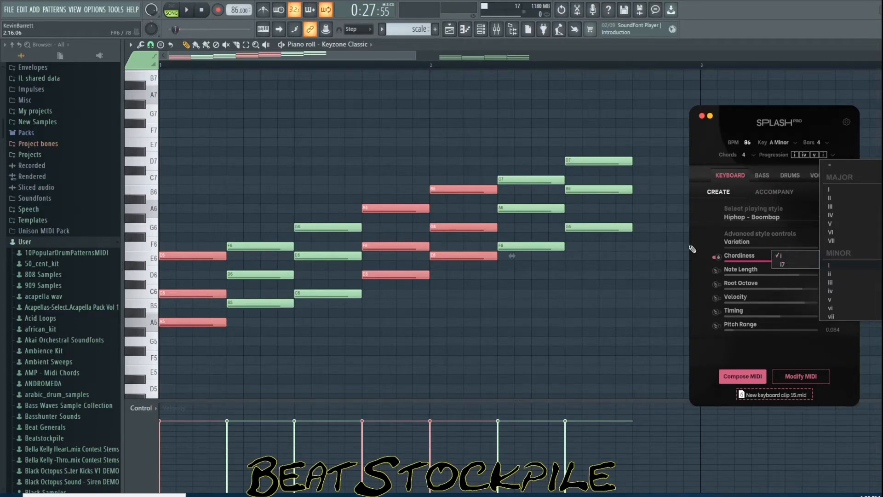
{"action": "left_click", "coordinate": [601, 304]}
{"action": "right_click", "coordinate": [633, 302]}
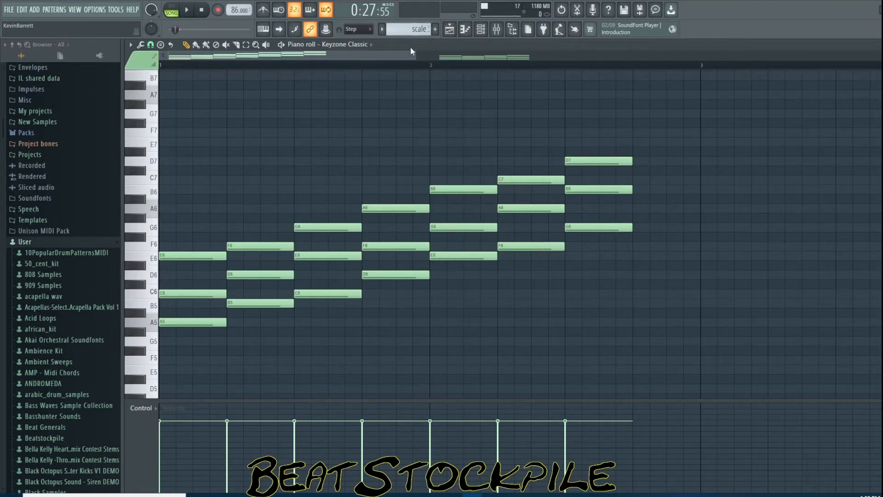
Select each chord stack in the first section one at a time to audition the generated chords
{"action": "left_click_drag", "start_coordinate": [417, 55], "coordinate": [644, 57]}
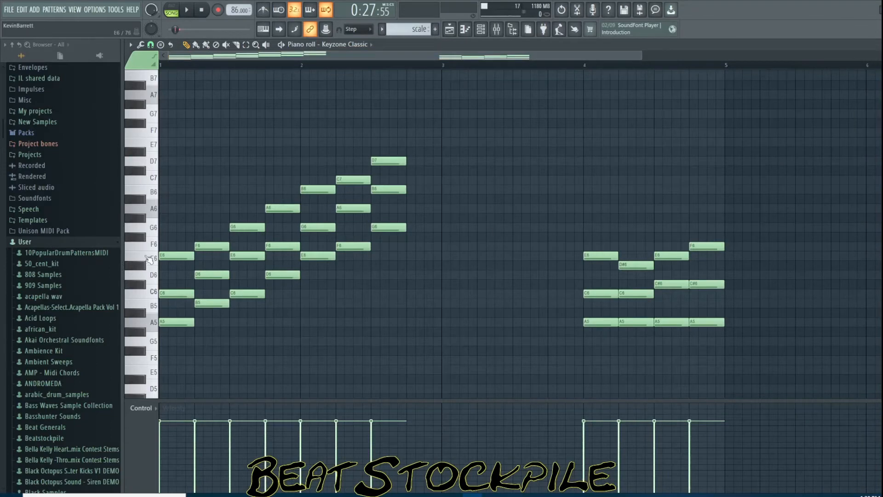
{"action": "left_click_drag", "start_coordinate": [164, 234], "coordinate": [173, 341]}
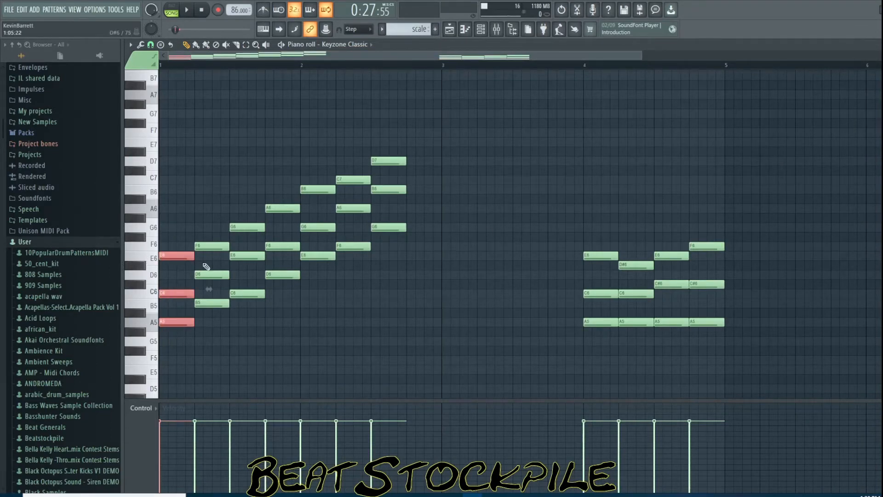
{"action": "left_click_drag", "start_coordinate": [203, 214], "coordinate": [204, 339]}
{"action": "left_click_drag", "start_coordinate": [253, 205], "coordinate": [253, 331]}
{"action": "left_click_drag", "start_coordinate": [281, 197], "coordinate": [284, 294]}
{"action": "left_click_drag", "start_coordinate": [311, 166], "coordinate": [313, 288]}
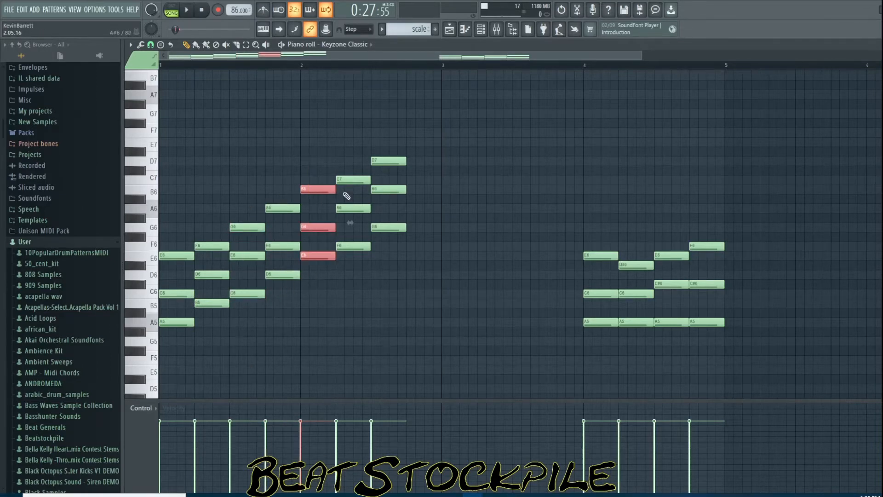
{"action": "left_click_drag", "start_coordinate": [346, 158], "coordinate": [346, 277]}
{"action": "left_click_drag", "start_coordinate": [372, 157], "coordinate": [373, 280]}
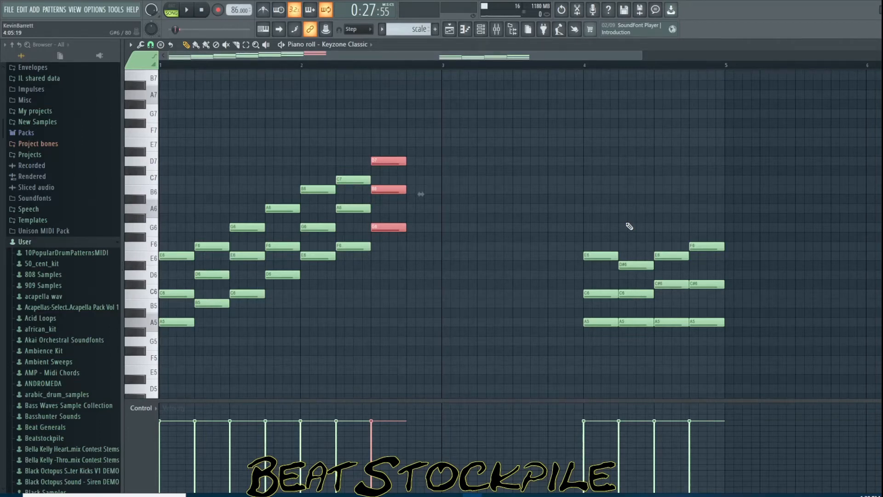
Select the notes of the first chord in bar four one by one to check its voicing
{"action": "left_click", "coordinate": [587, 321]}
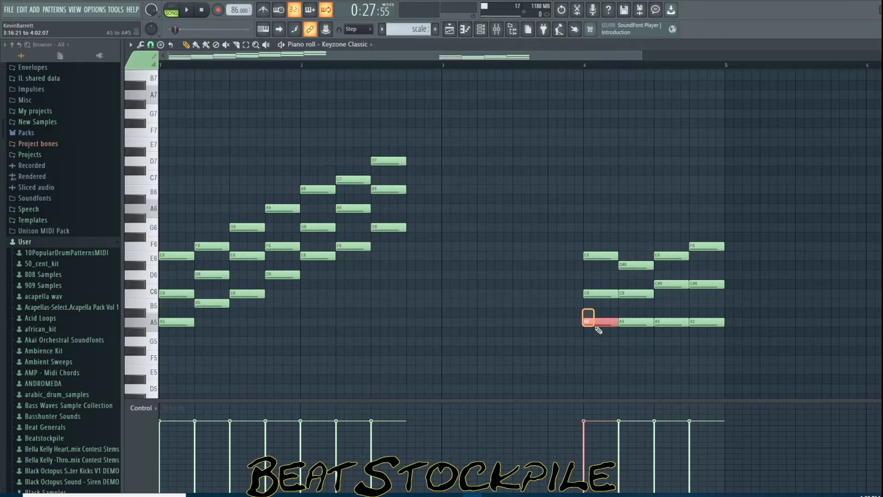
{"action": "left_click", "coordinate": [602, 294]}
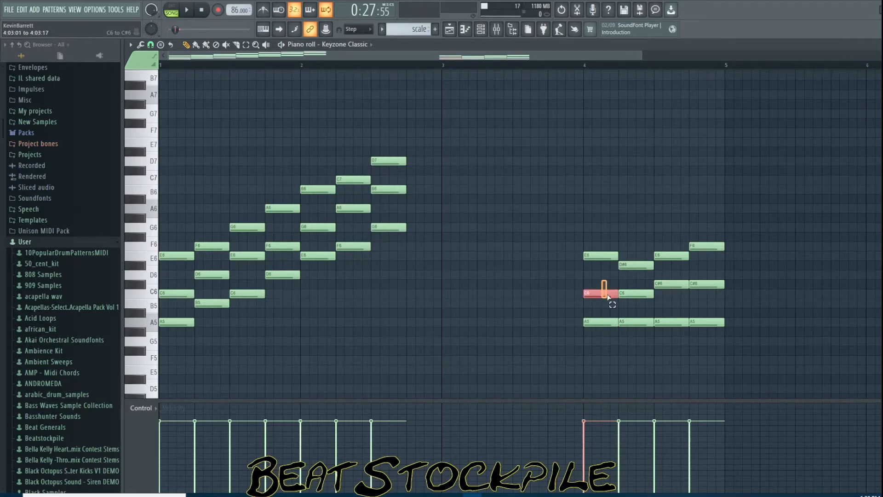
{"action": "left_click", "coordinate": [606, 255]}
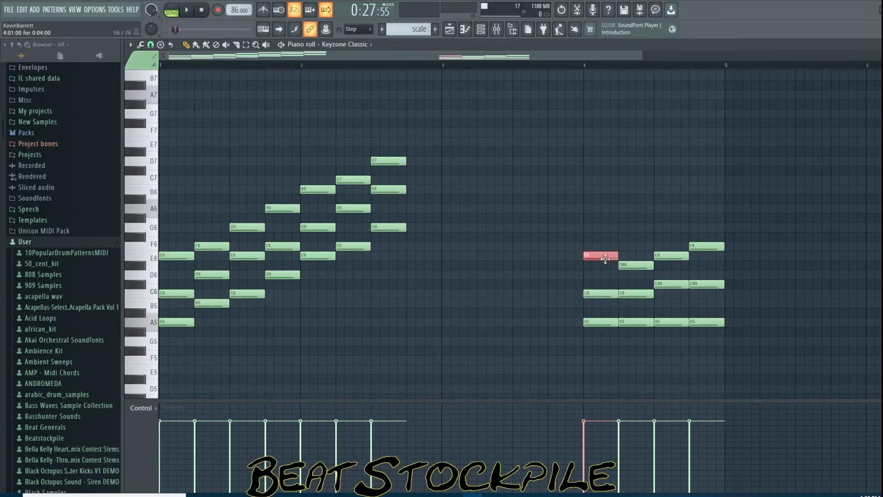
{"action": "left_click", "coordinate": [595, 319], "text": "ctrl"}
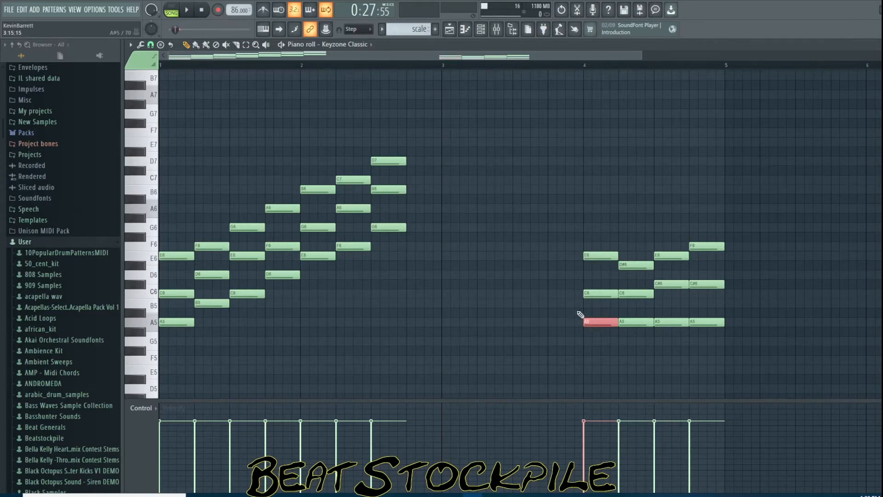
{"action": "left_click", "coordinate": [593, 311]}
{"action": "left_click_drag", "start_coordinate": [604, 311], "coordinate": [595, 312]}
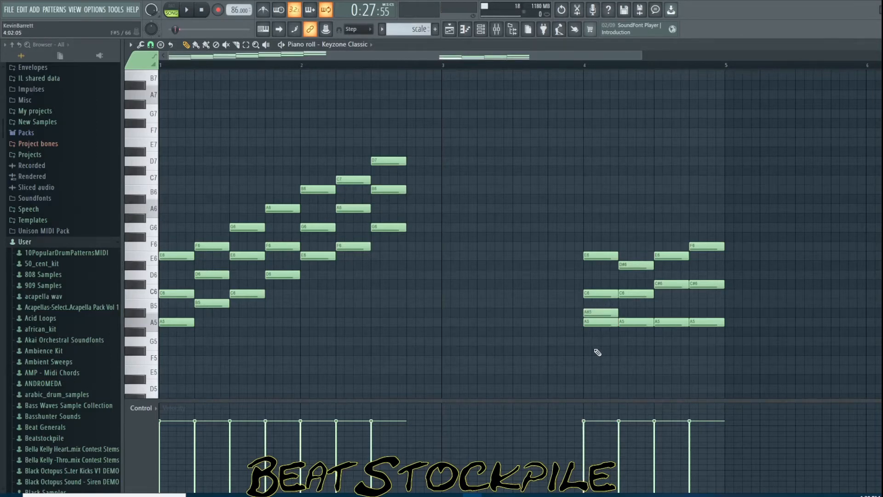
{"action": "right_click", "coordinate": [605, 312]}
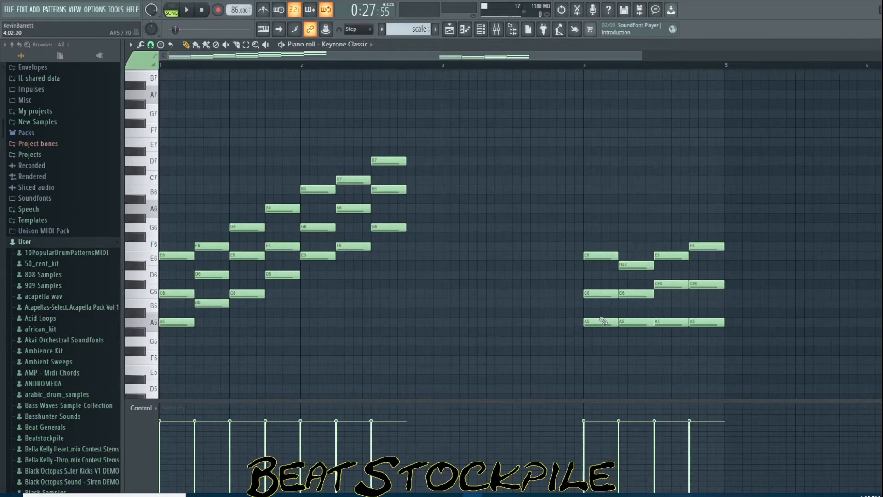
Reselect the A5, C6 and E6 notes of bar four's first chord and select the whole chord
{"action": "left_click", "coordinate": [591, 320]}
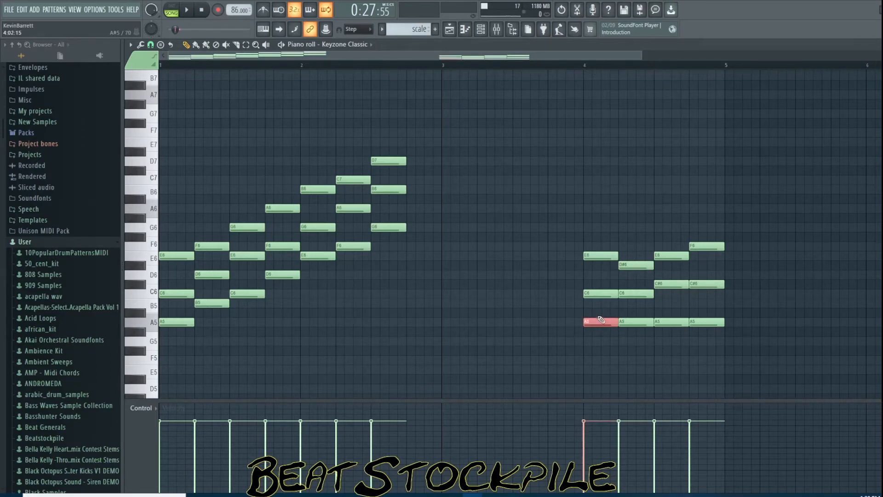
{"action": "left_click", "coordinate": [601, 295]}
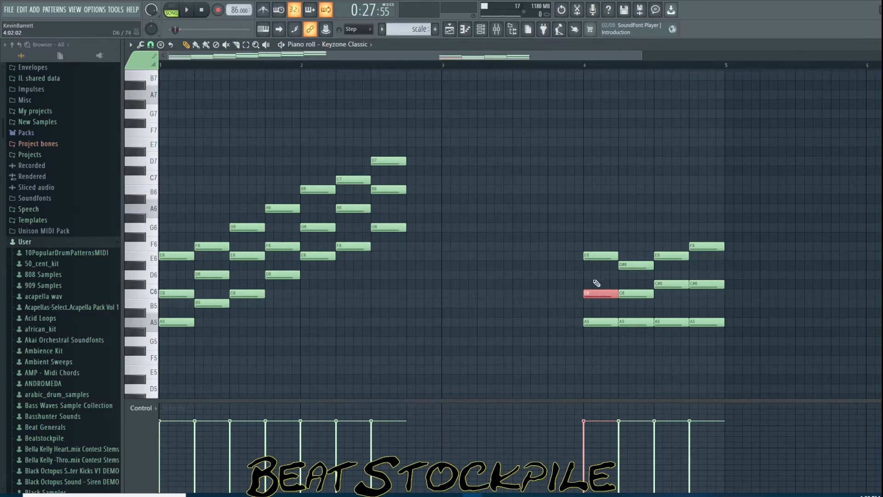
{"action": "left_click", "coordinate": [593, 257]}
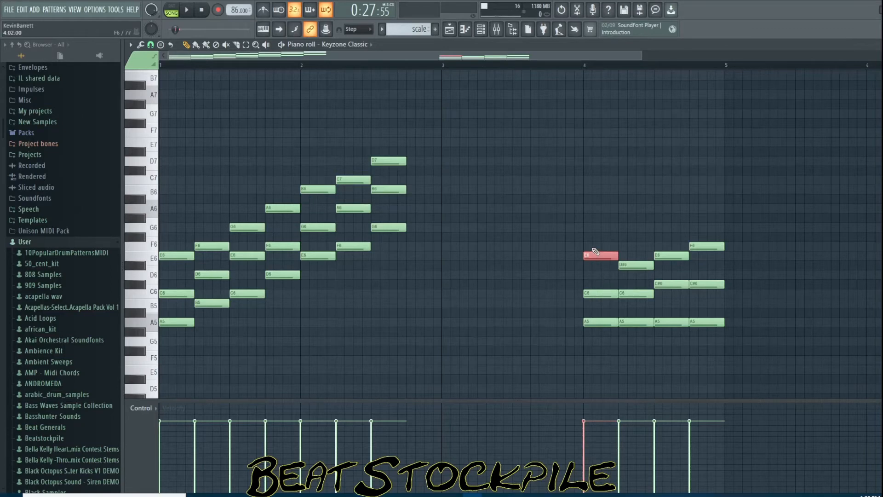
{"action": "left_click_drag", "start_coordinate": [593, 248], "coordinate": [603, 337]}
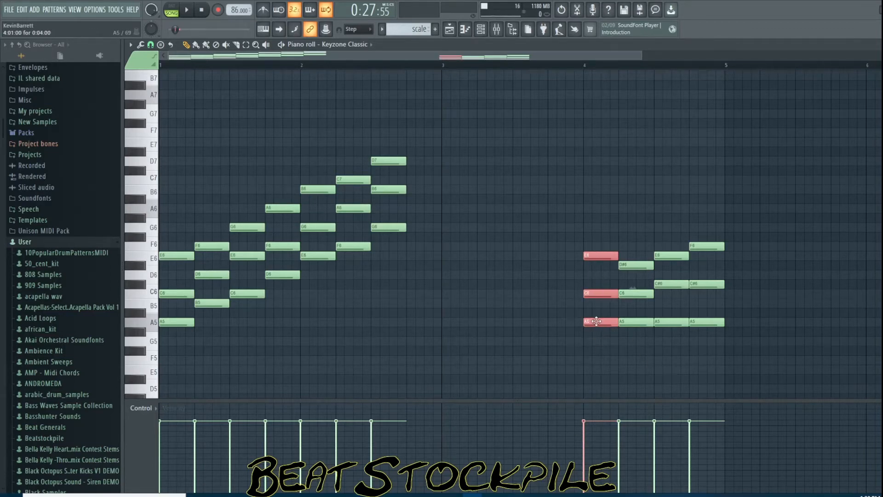
Try copying that chord into the first section, then delete the three copied notes
{"action": "left_click_drag", "start_coordinate": [597, 321], "coordinate": [410, 362]}
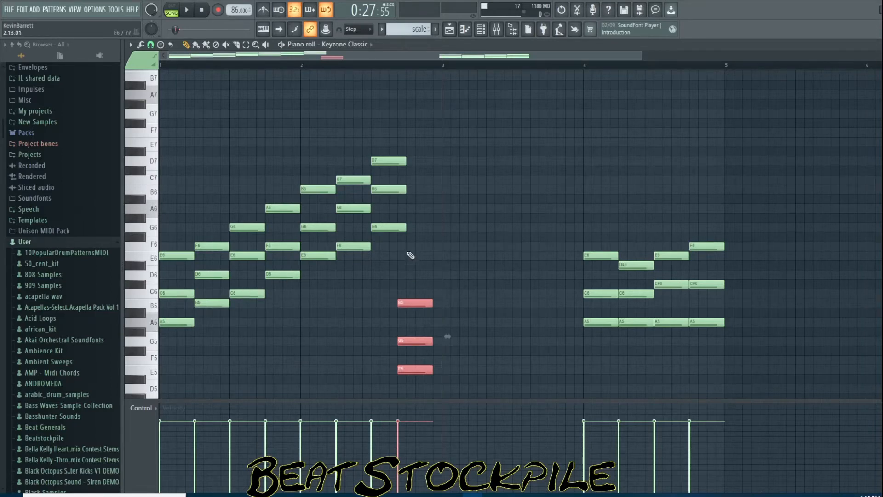
{"action": "right_click", "coordinate": [415, 303]}
{"action": "right_click", "coordinate": [409, 341]}
{"action": "right_click", "coordinate": [405, 370]}
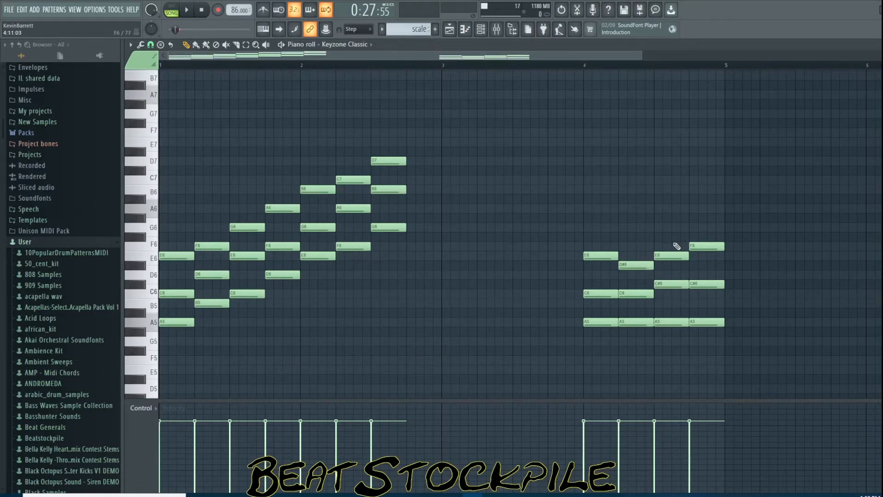
Select the third chord of bar four and its individual notes to inspect its voicing
{"action": "left_click_drag", "start_coordinate": [672, 233], "coordinate": [672, 333]}
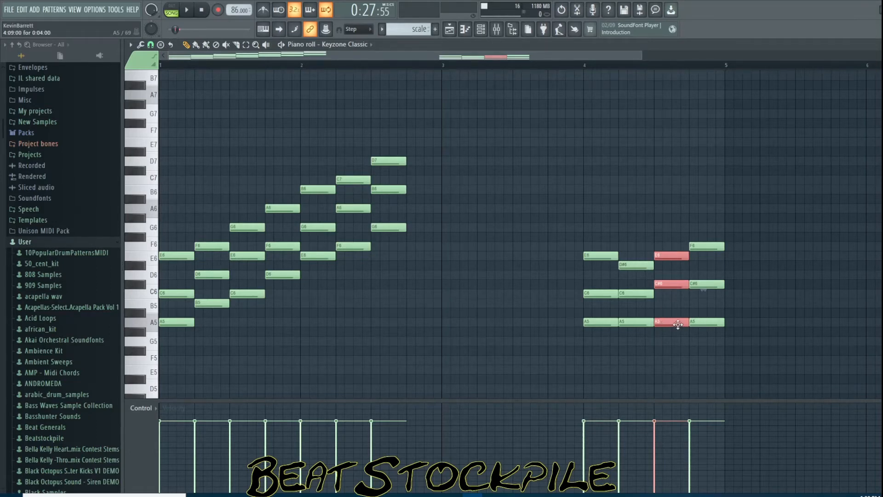
{"action": "left_click", "coordinate": [675, 282]}
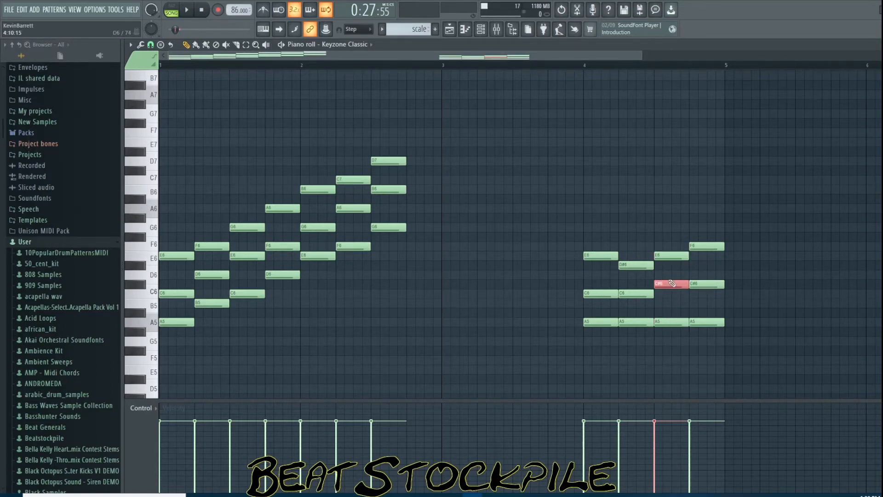
{"action": "left_click", "coordinate": [675, 258]}
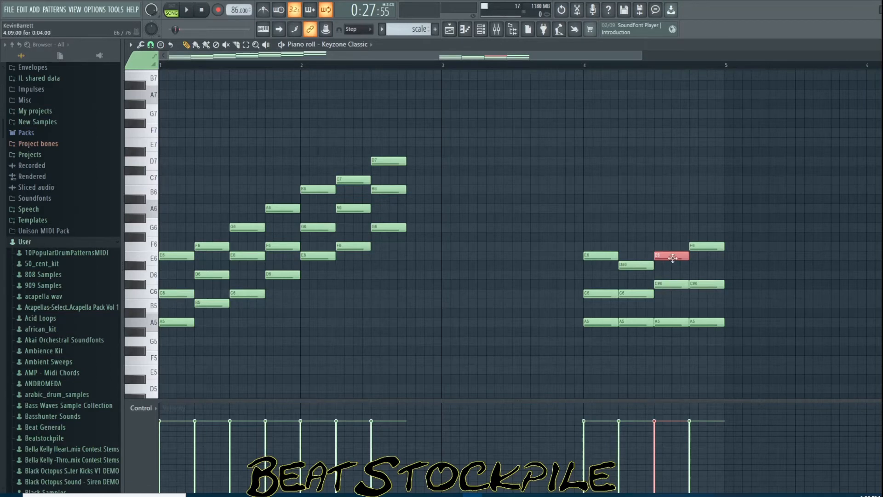
{"action": "left_click", "coordinate": [674, 283]}
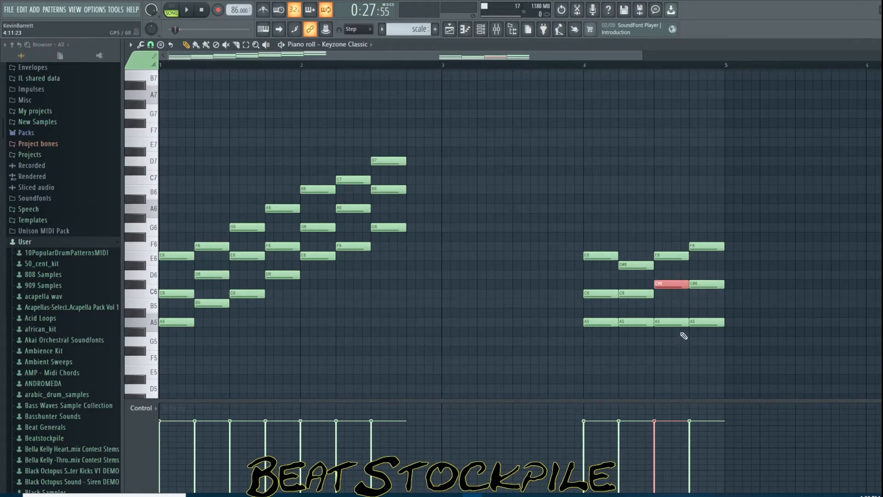
{"action": "left_click", "coordinate": [680, 256]}
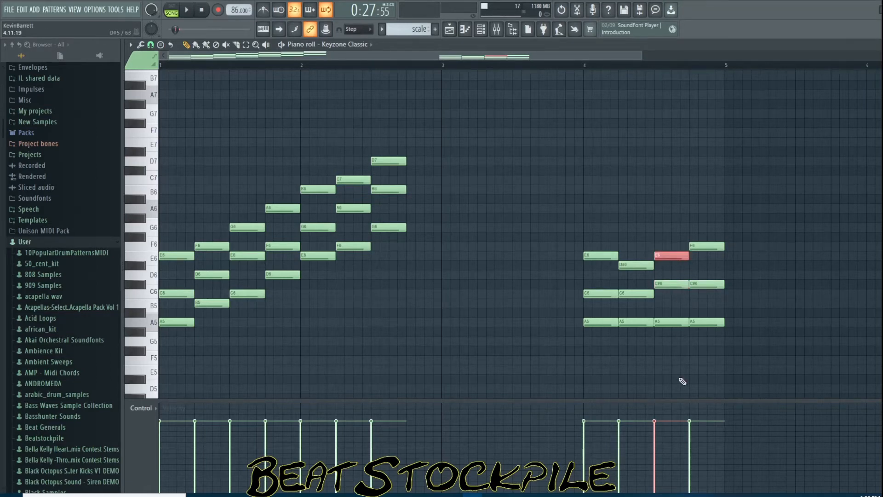
{"action": "left_click_drag", "start_coordinate": [666, 223], "coordinate": [676, 363]}
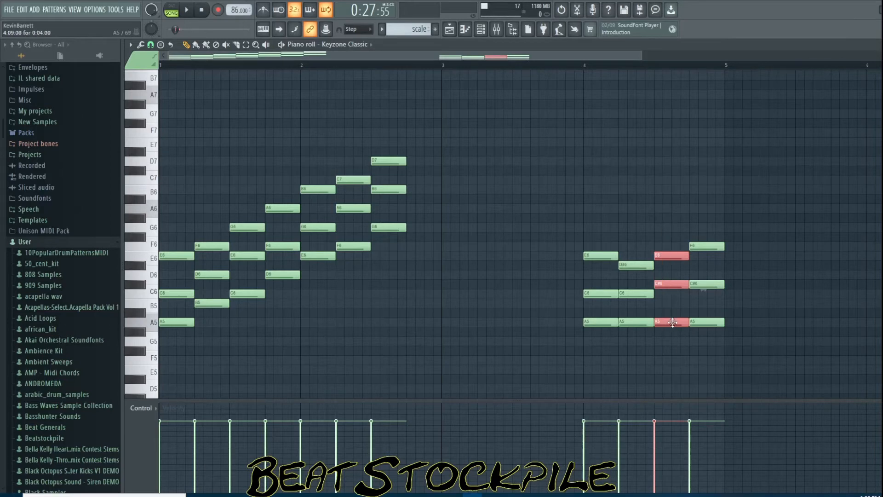
Copy bar four's third chord to the start of bar three, then delete the three copied notes
{"action": "left_click_drag", "start_coordinate": [673, 323], "coordinate": [464, 286]}
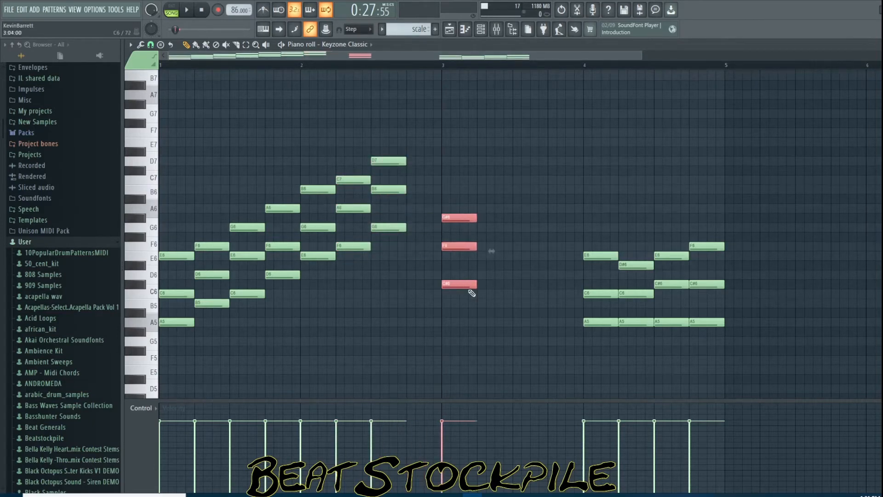
{"action": "right_click", "coordinate": [469, 217]}
{"action": "right_click", "coordinate": [465, 246]}
{"action": "right_click", "coordinate": [457, 283]}
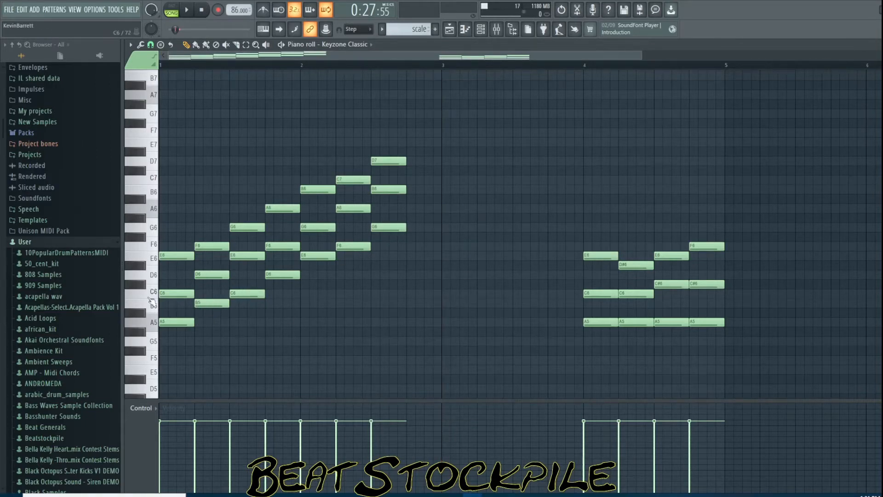
Select the second chord of bar one, then the A5, C6 and D#6 notes of bar four's second chord to compare voicings
{"action": "left_click_drag", "start_coordinate": [206, 234], "coordinate": [214, 344]}
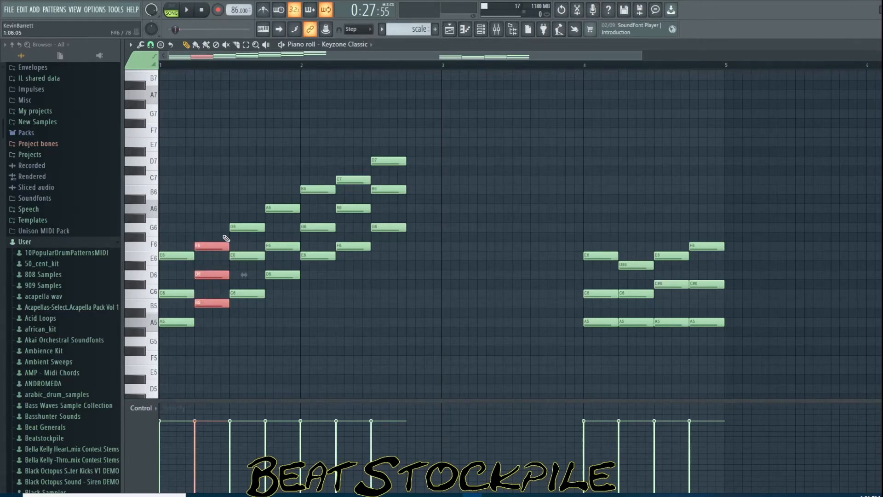
{"action": "left_click", "coordinate": [631, 324]}
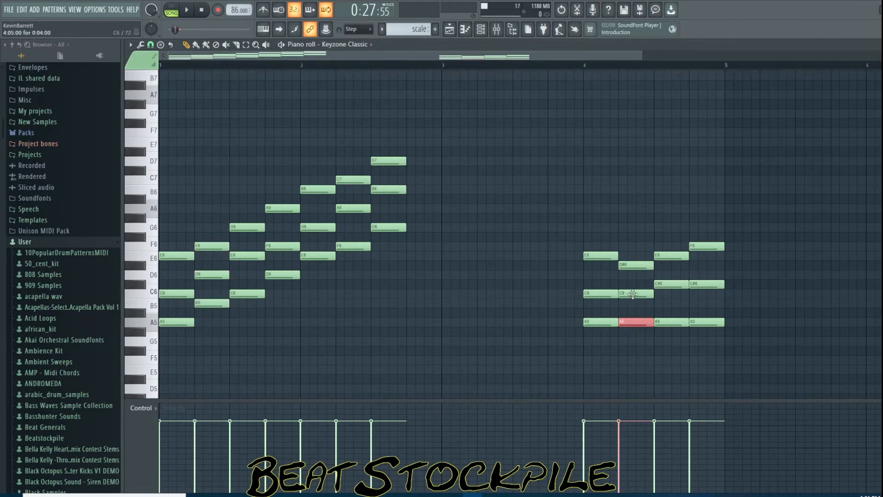
{"action": "left_click", "coordinate": [631, 294]}
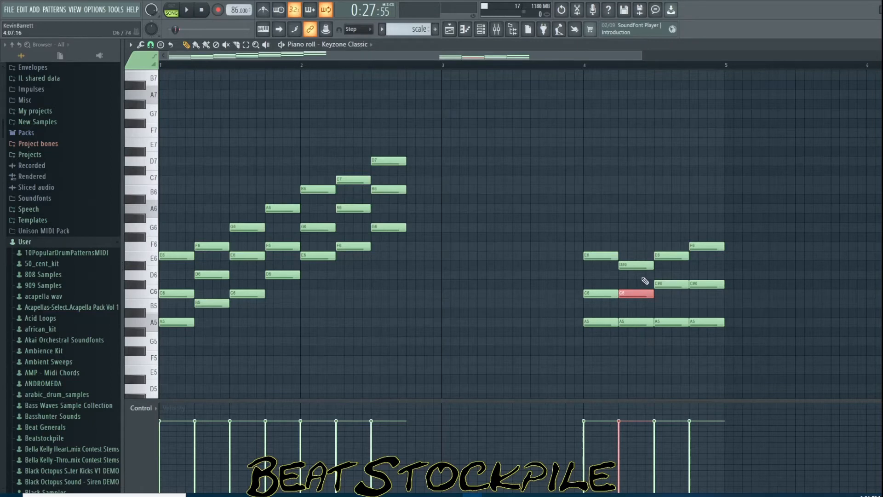
{"action": "left_click", "coordinate": [632, 262]}
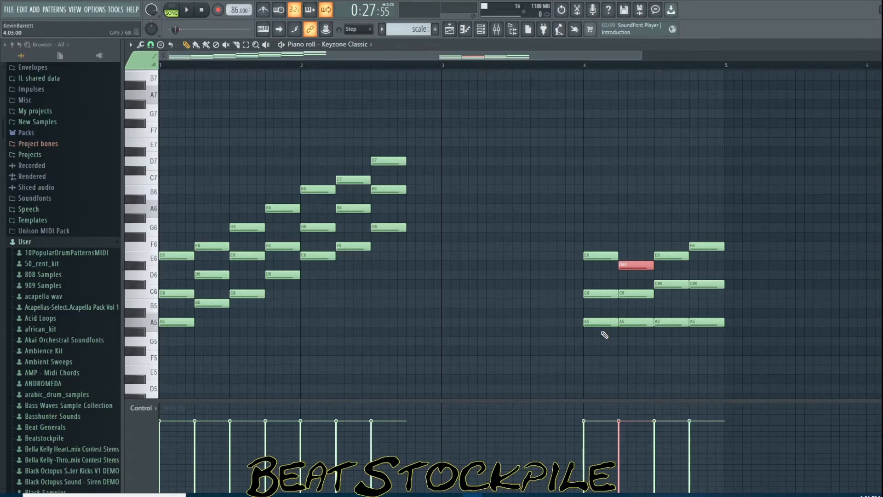
{"action": "left_click_drag", "start_coordinate": [634, 262], "coordinate": [640, 361]}
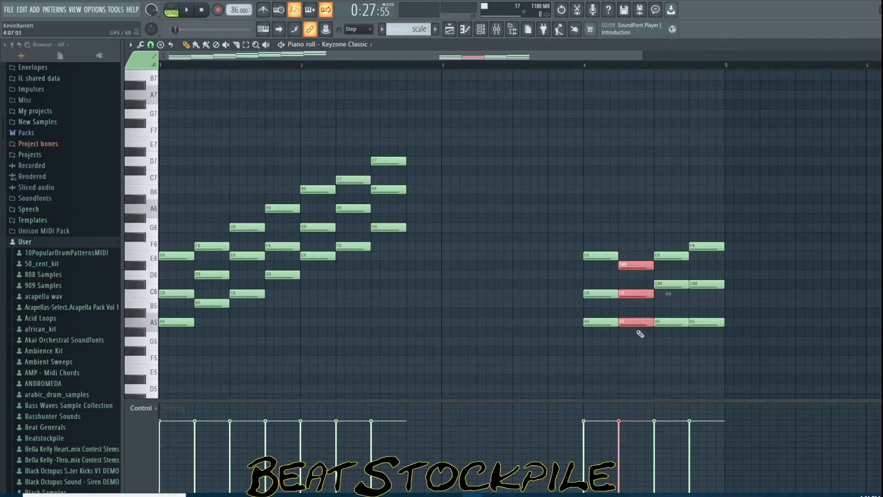
Move the second chord of bar one to the end of bar two, lowering it to B5, G#5 and E5
{"action": "left_click_drag", "start_coordinate": [638, 319], "coordinate": [211, 319]}
{"action": "mouse_move", "coordinate": [209, 284]}
{"action": "left_mouse_down"}
{"action": "mouse_move", "coordinate": [212, 242]}
{"action": "mouse_move", "coordinate": [212, 300]}
{"action": "left_mouse_up"}
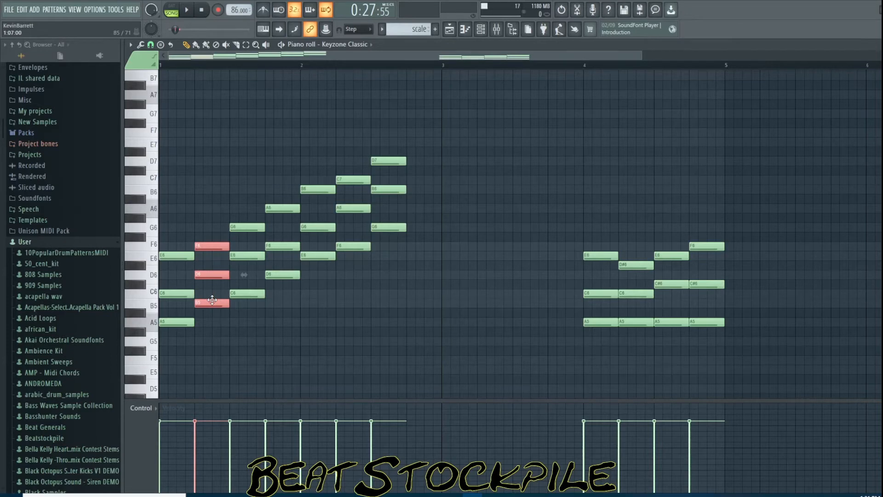
{"action": "left_click_drag", "start_coordinate": [213, 300], "coordinate": [434, 362]}
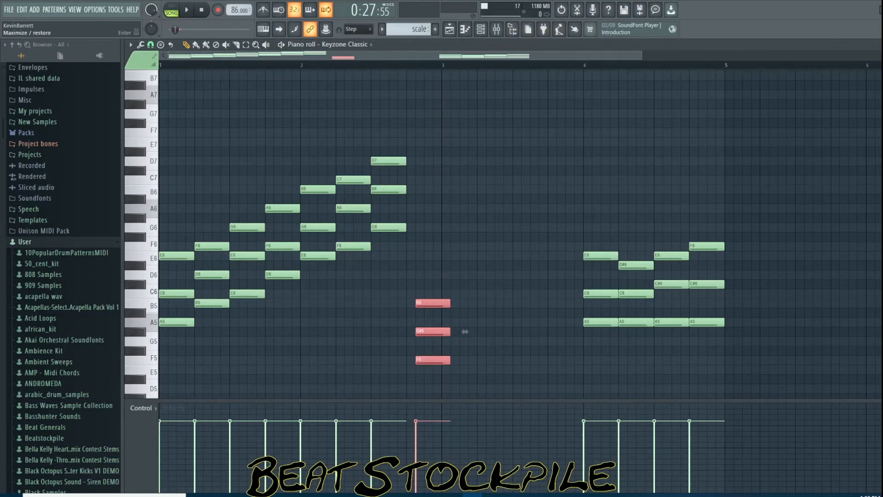
Restore the piano roll window, reposition it and switch it to the Keyzone Classic #2 channel
{"action": "key", "text": "Return"}
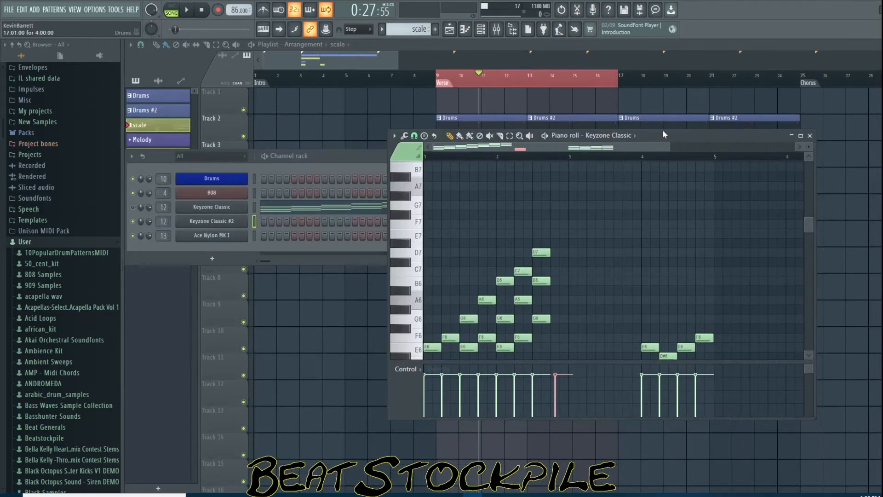
{"action": "left_click_drag", "start_coordinate": [662, 129], "coordinate": [557, 163]}
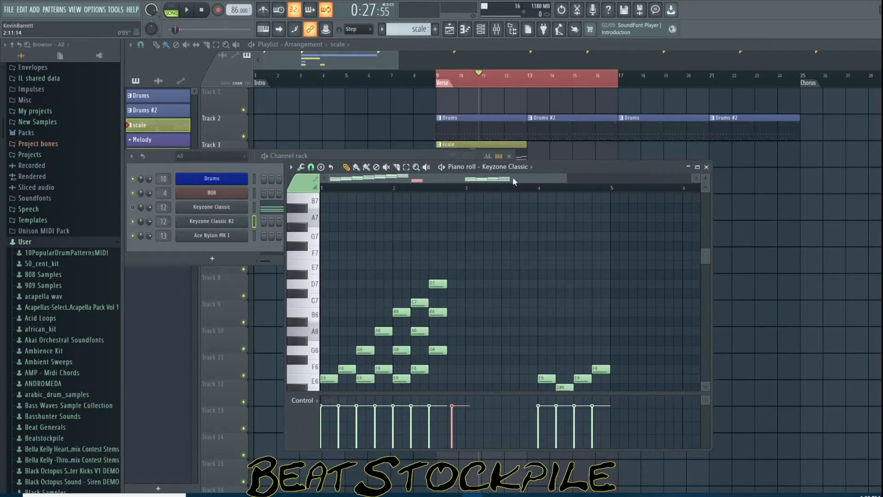
{"action": "left_click", "coordinate": [533, 169]}
{"action": "left_click", "coordinate": [506, 220]}
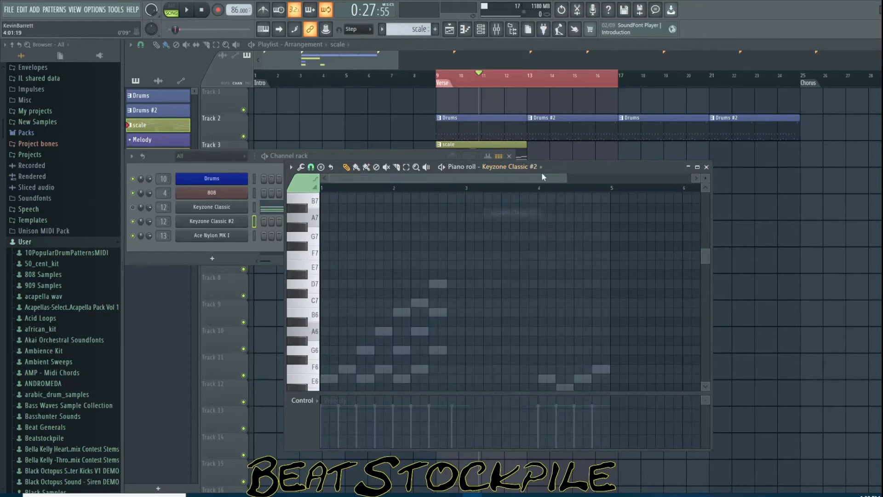
Delete the scale clip from track 3 and move the Chords clips up into track 3
{"action": "key", "text": "F12"}
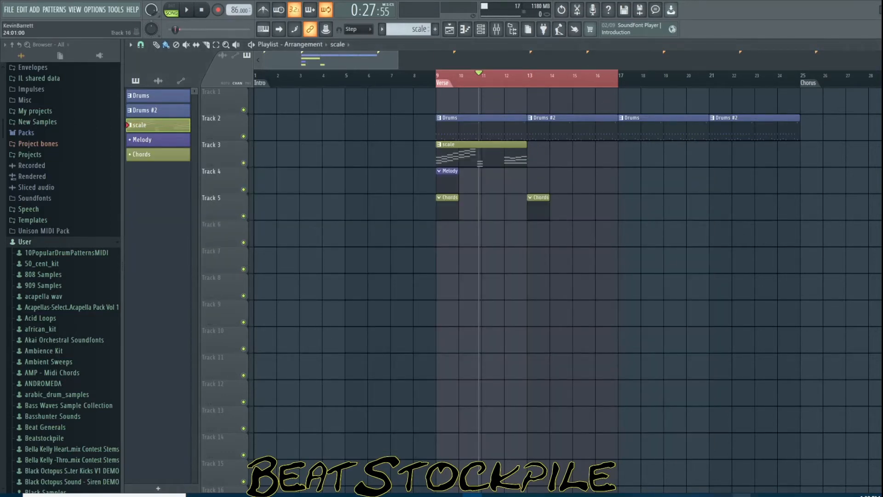
{"action": "left_click", "coordinate": [742, 495]}
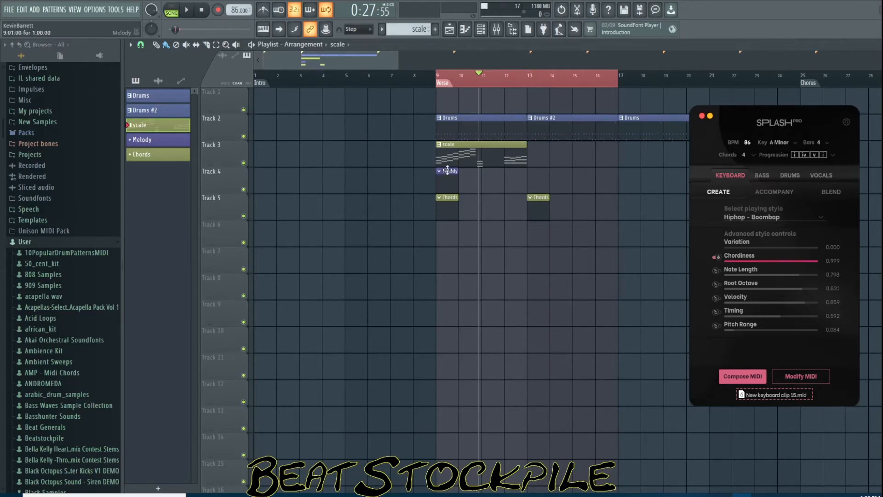
{"action": "right_click", "coordinate": [465, 153]}
{"action": "left_click_drag", "start_coordinate": [443, 203], "coordinate": [454, 152]}
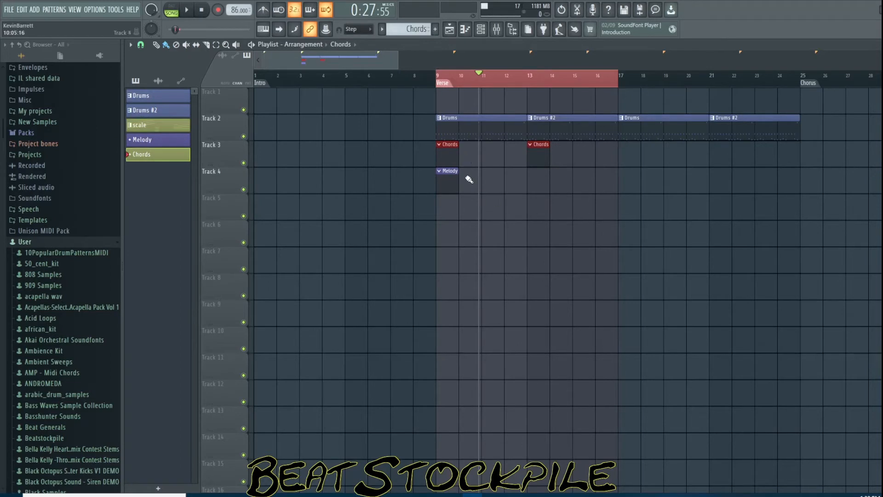
Set the Splash keyboard playing style to Electronic - Bigroomedm and compose new MIDI
{"action": "left_click", "coordinate": [465, 29]}
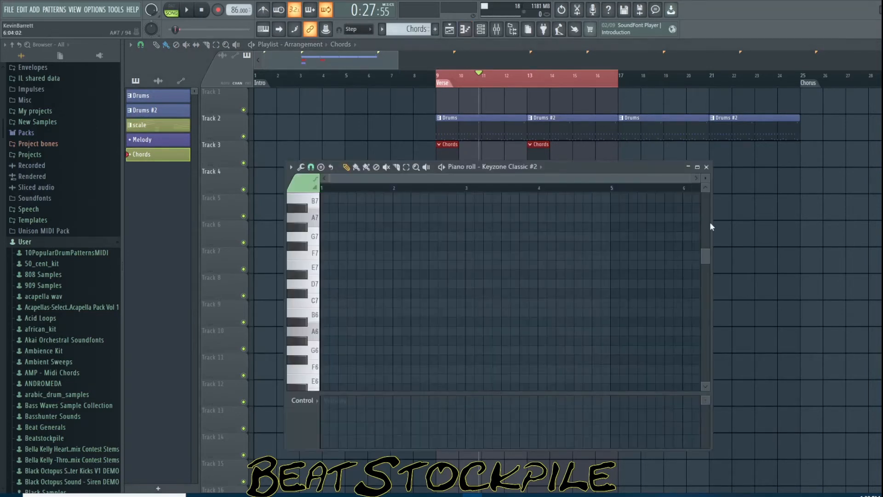
{"action": "left_click", "coordinate": [743, 494]}
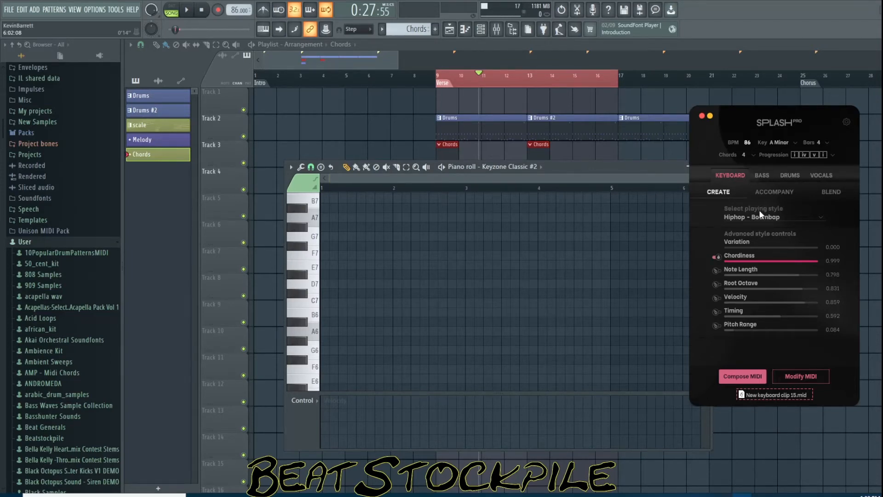
{"action": "left_click", "coordinate": [823, 219]}
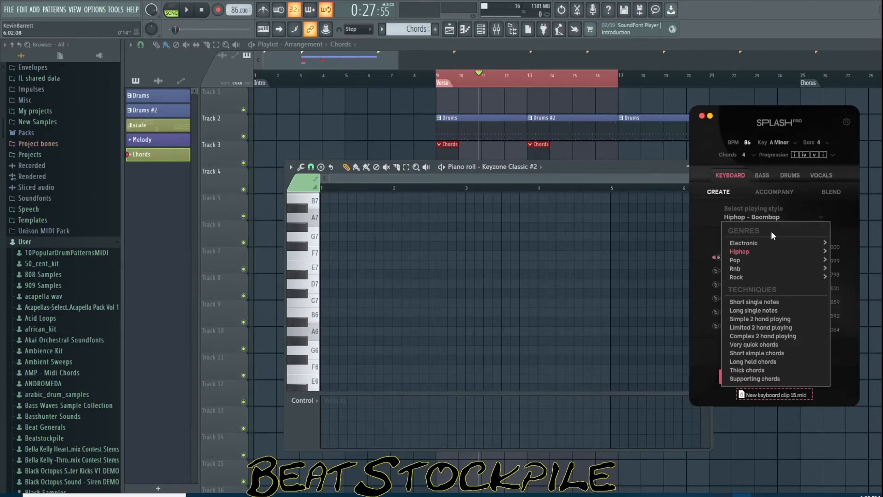
{"action": "mouse_move", "coordinate": [748, 251]}
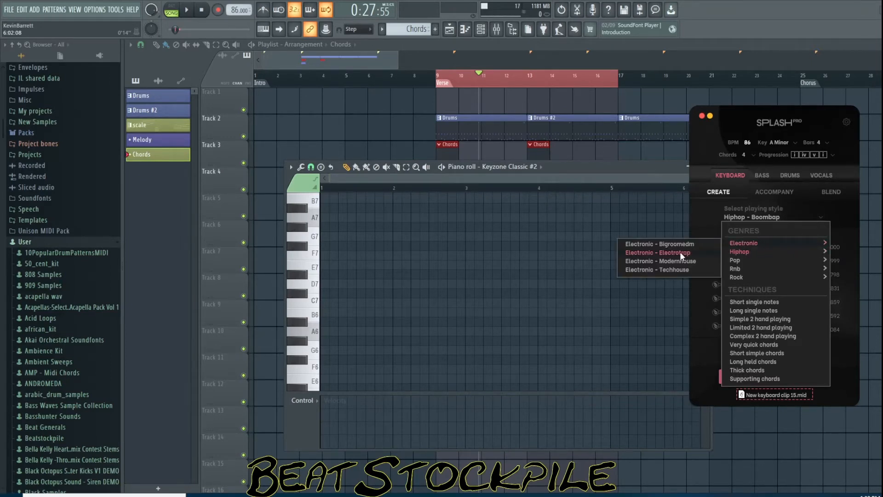
{"action": "left_click", "coordinate": [672, 245]}
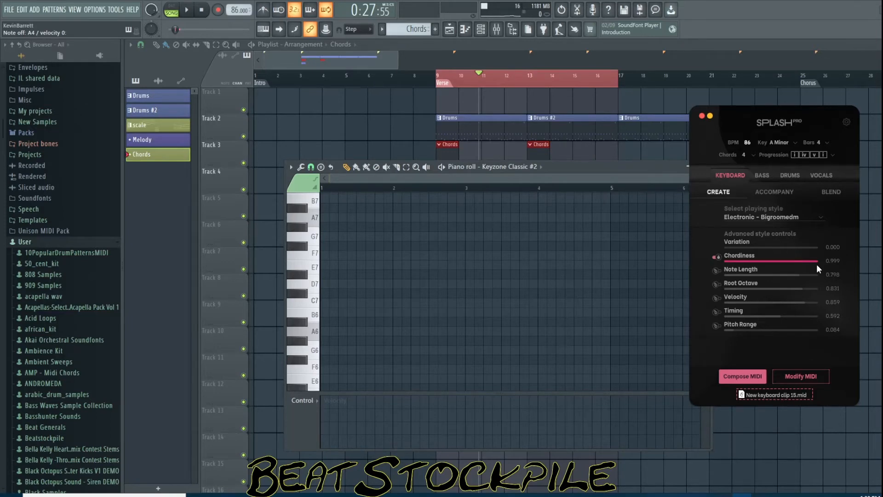
{"action": "left_click", "coordinate": [747, 376]}
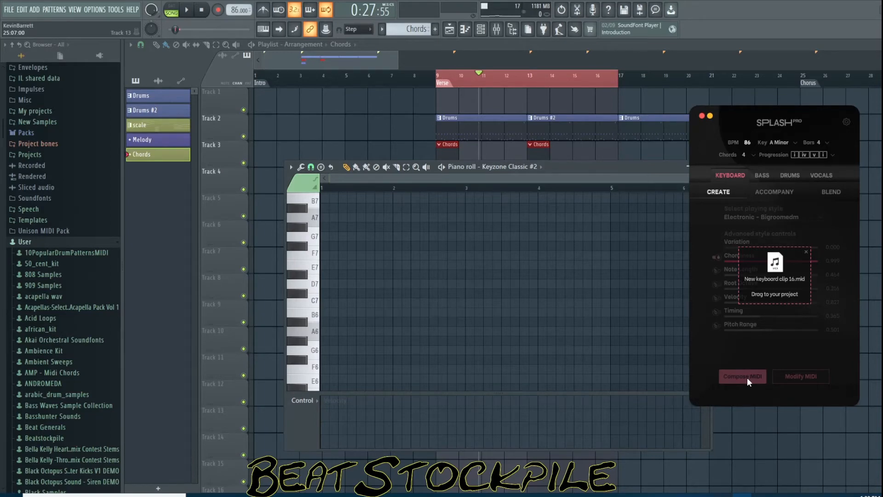
Drag the New keyboard clip 16.mid into the Keyzone Classic #2 piano roll
{"action": "left_click_drag", "start_coordinate": [485, 269], "coordinate": [394, 300]}
{"action": "scroll", "coordinate": [553, 295], "scroll_direction": "down", "scroll_amount": 6}
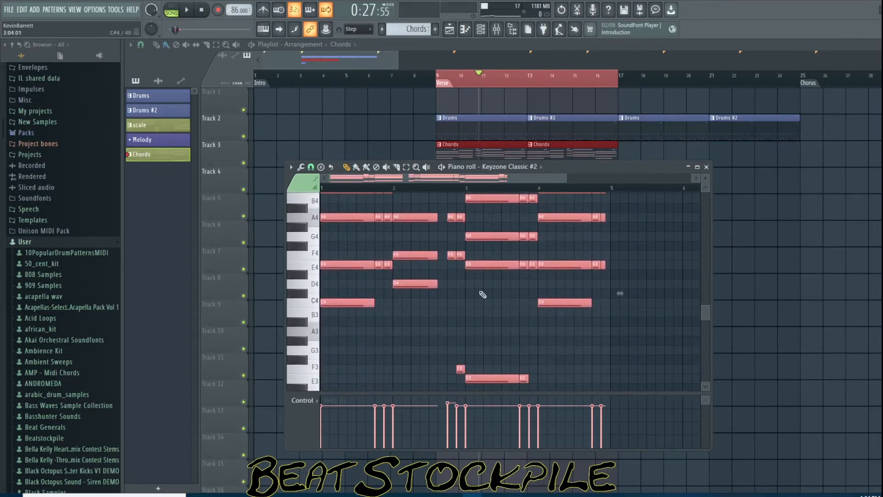
{"action": "scroll", "coordinate": [625, 337], "scroll_direction": "up", "scroll_amount": 3}
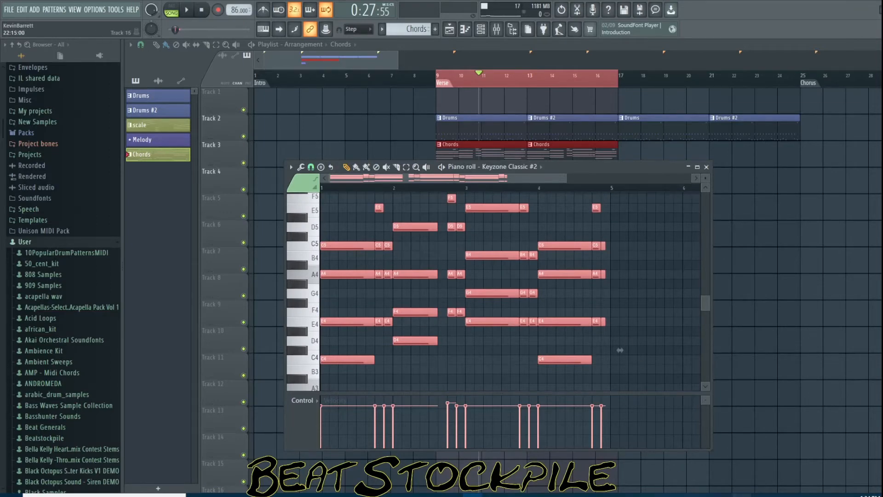
Maximize the piano roll and play back the generated chord notes
{"action": "left_click", "coordinate": [741, 495]}
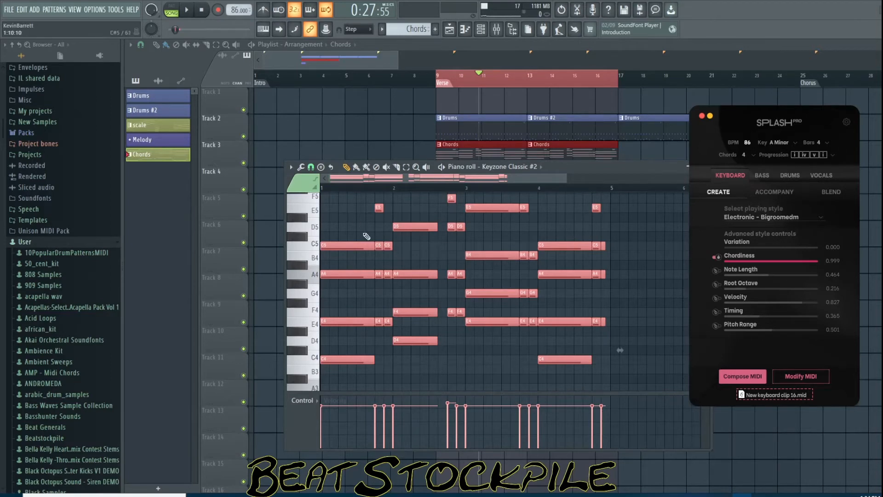
{"action": "scroll", "coordinate": [365, 235], "scroll_direction": "up", "scroll_amount": 3}
{"action": "left_click", "coordinate": [636, 166]}
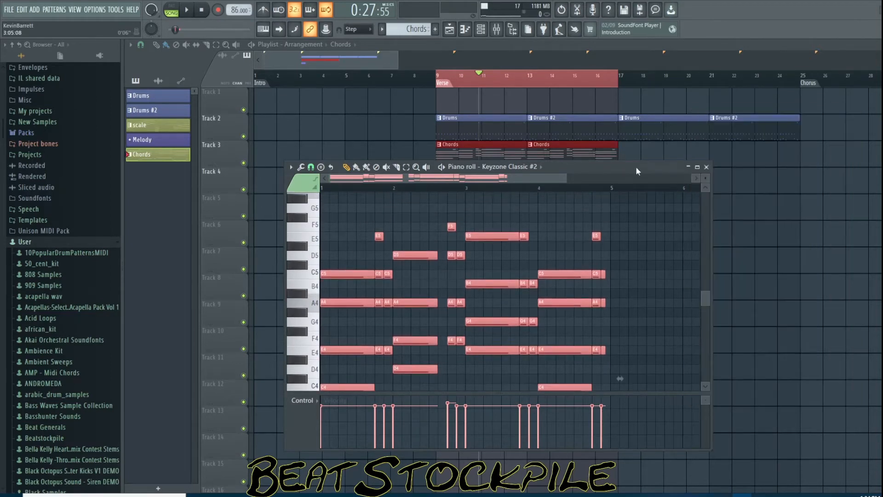
{"action": "left_click", "coordinate": [697, 167]}
{"action": "scroll", "coordinate": [257, 288], "scroll_direction": "up", "scroll_amount": 5}
{"action": "scroll", "coordinate": [260, 291], "scroll_direction": "down", "scroll_amount": 4}
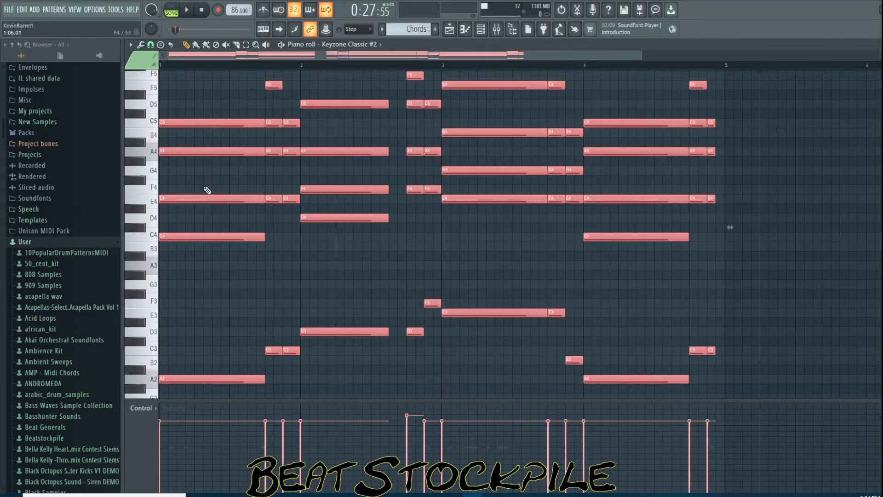
{"action": "scroll", "coordinate": [202, 196], "scroll_direction": "up", "scroll_amount": 2}
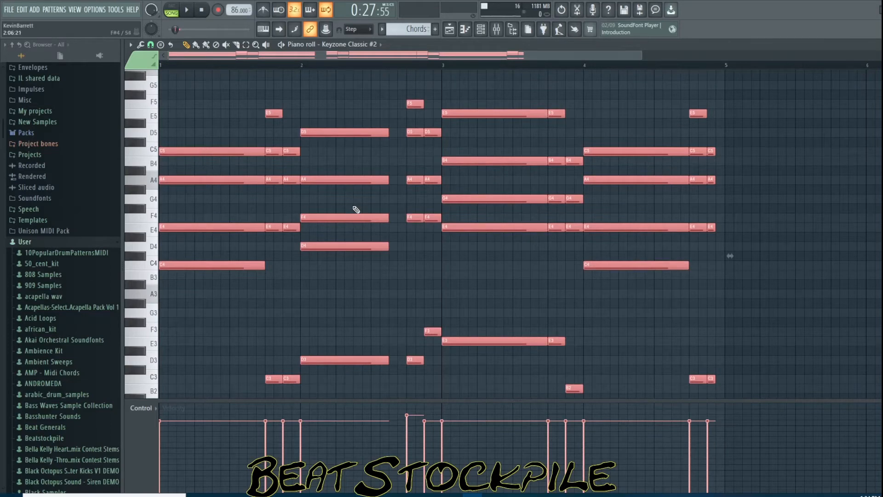
{"action": "key", "text": "space"}
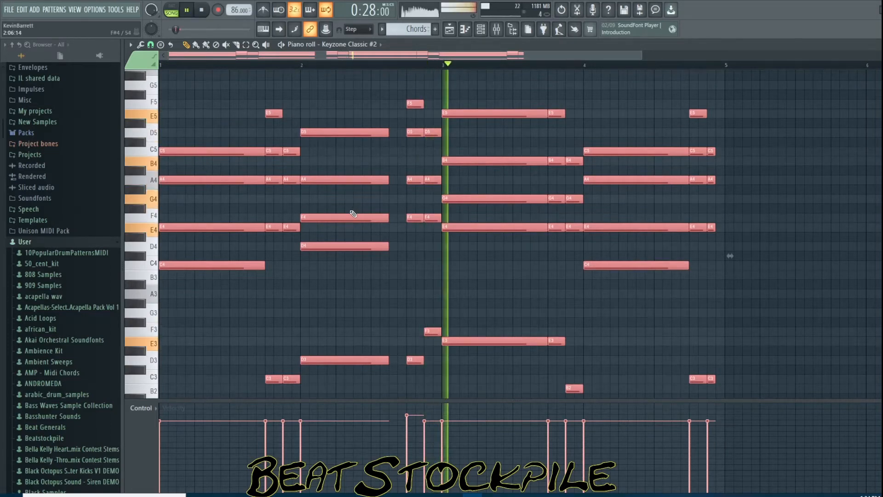
{"action": "key", "text": "space"}
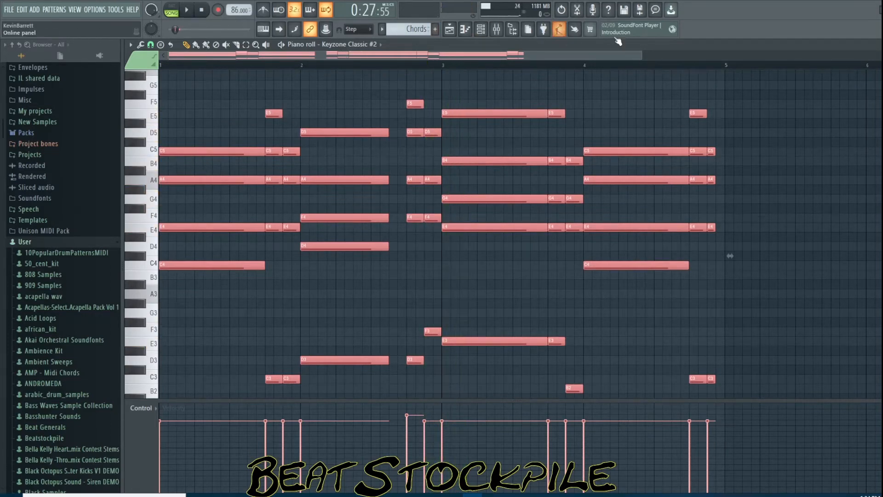
Mute the drums track and play the Chords clips from bar 9 while viewing them in the maximized piano roll
{"action": "key", "text": "F5"}
{"action": "left_click", "coordinate": [440, 82]}
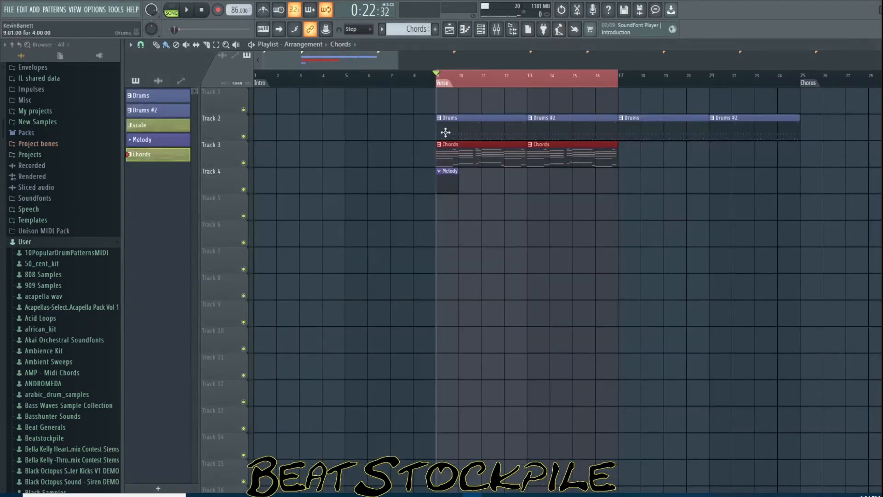
{"action": "left_click", "coordinate": [243, 136]}
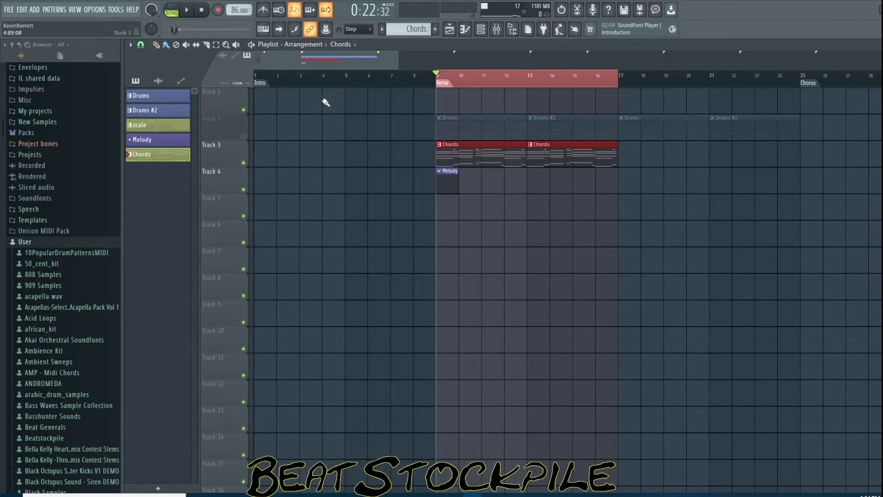
{"action": "key", "text": "space"}
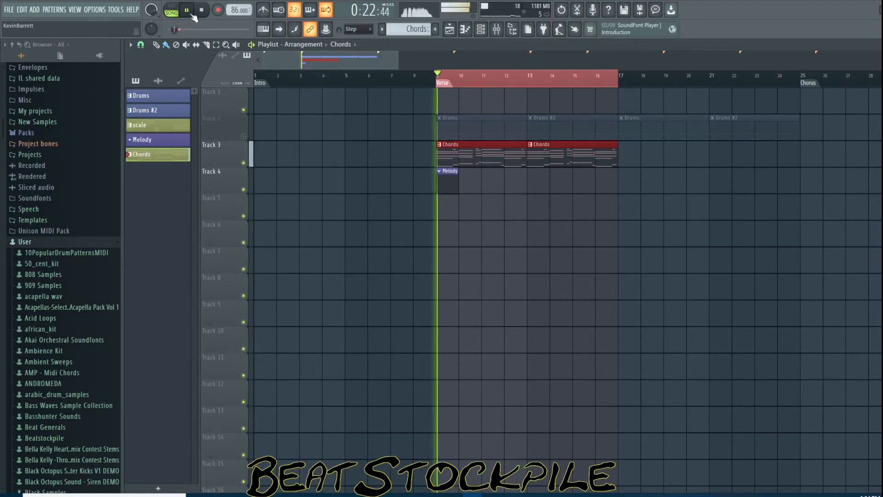
{"action": "double_click", "coordinate": [443, 156]}
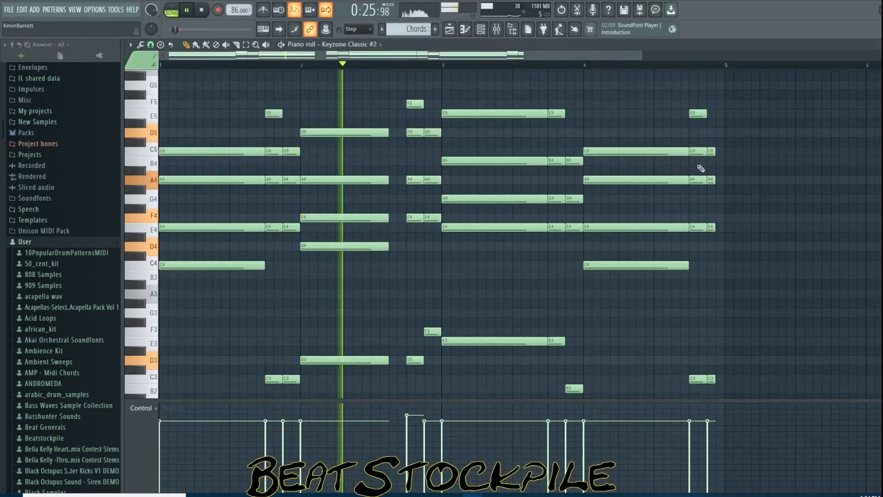
{"action": "left_click", "coordinate": [697, 167]}
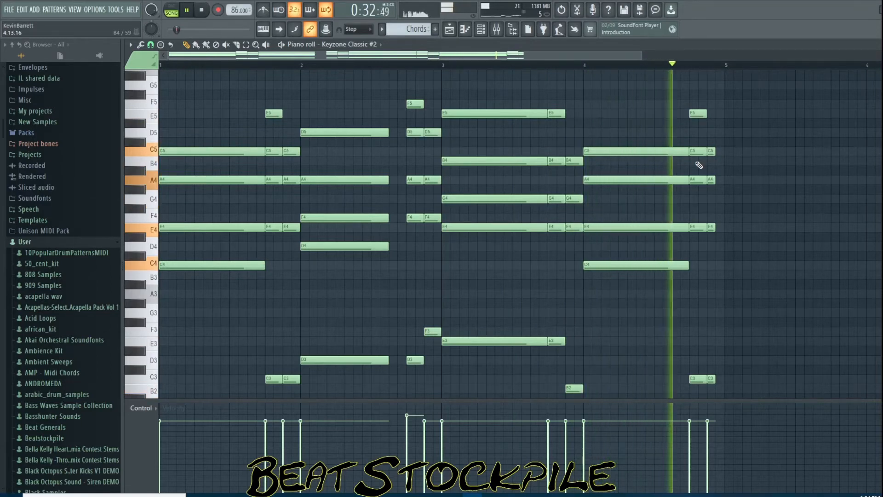
{"action": "key", "text": "space"}
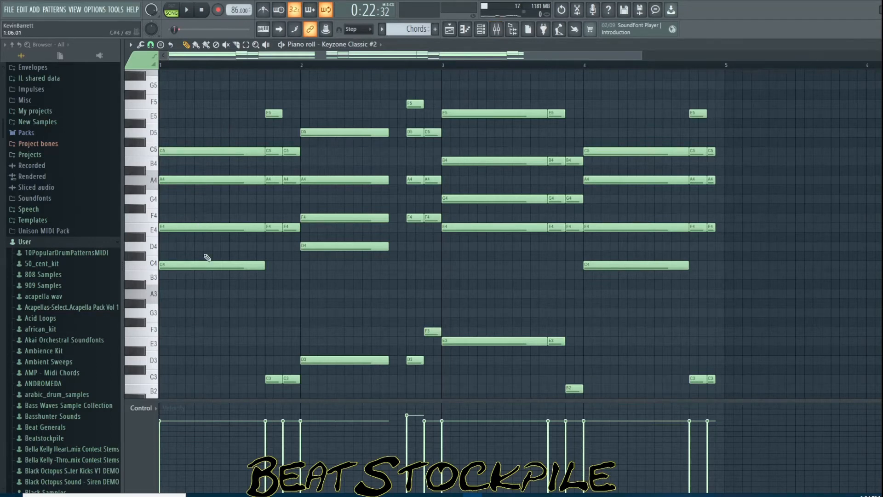
Inspect the generated chord voicings bar by bar by selecting each chord's notes in the piano roll
{"action": "scroll", "coordinate": [213, 105], "scroll_direction": "down", "scroll_amount": 2}
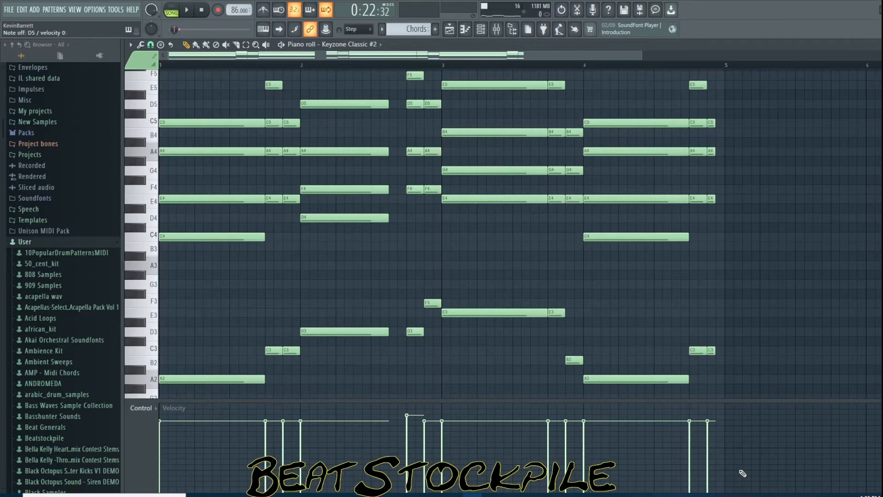
{"action": "left_click_drag", "start_coordinate": [331, 73], "coordinate": [355, 363]}
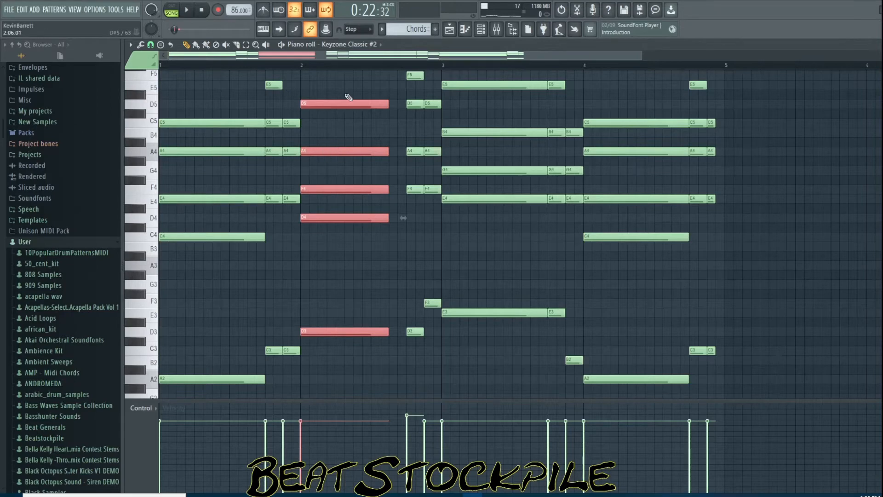
{"action": "left_click_drag", "start_coordinate": [346, 95], "coordinate": [351, 110]}
{"action": "left_click", "coordinate": [344, 342], "text": "ctrl"}
{"action": "left_click_drag", "start_coordinate": [346, 315], "coordinate": [360, 346]}
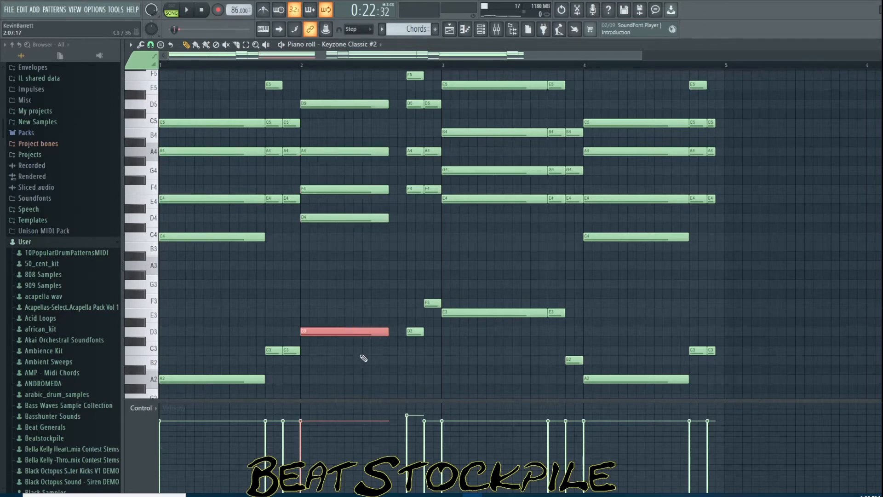
{"action": "scroll", "coordinate": [363, 370], "scroll_direction": "down", "scroll_amount": 3}
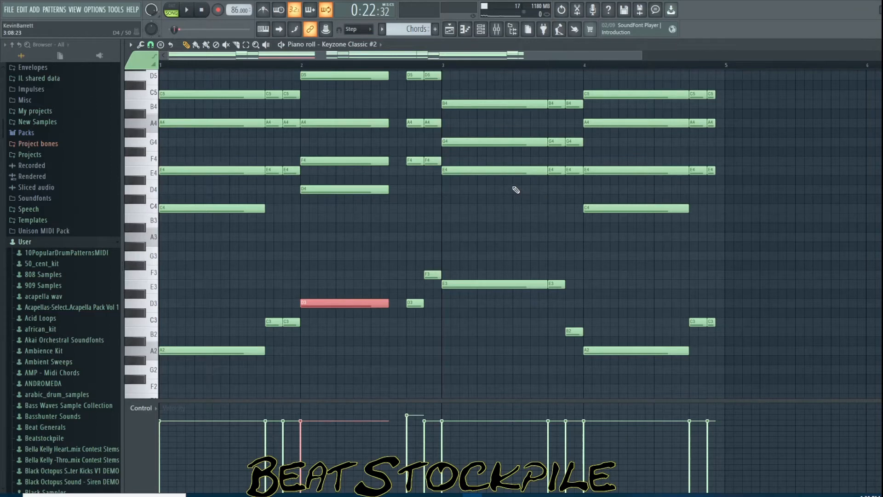
{"action": "scroll", "coordinate": [516, 190], "scroll_direction": "up", "scroll_amount": 2}
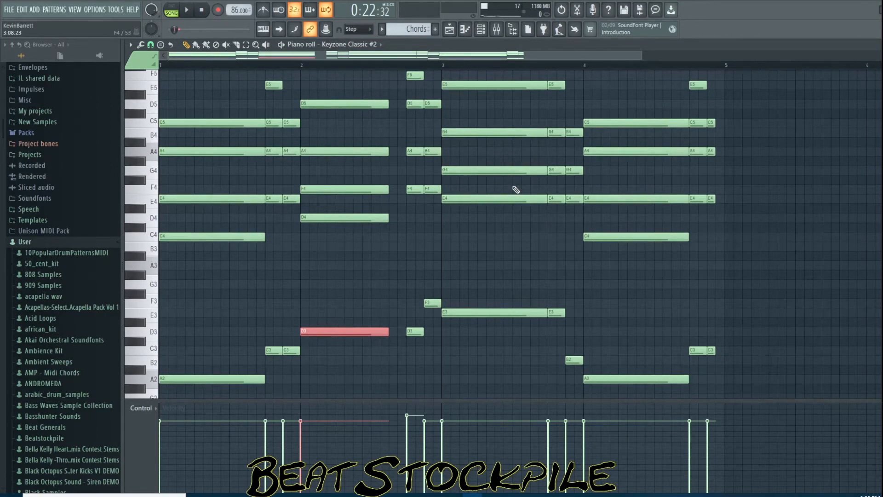
{"action": "scroll", "coordinate": [516, 190], "scroll_direction": "up", "scroll_amount": 4}
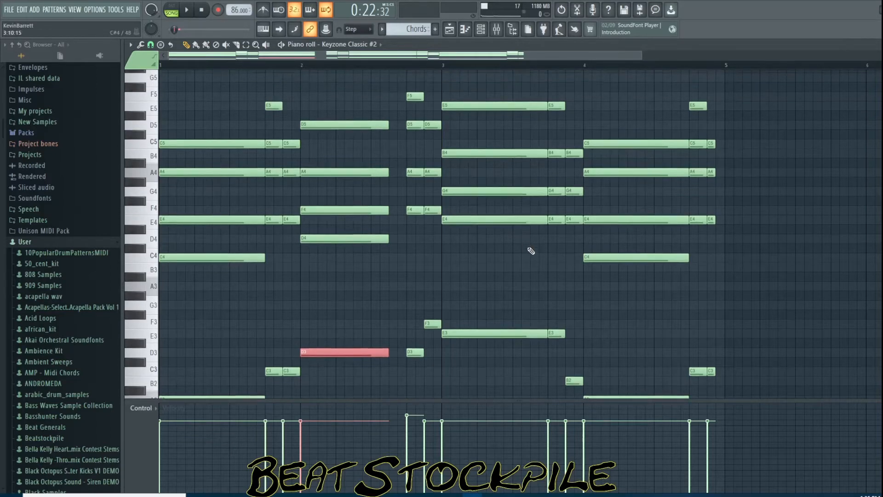
{"action": "left_click_drag", "start_coordinate": [493, 110], "coordinate": [500, 301]}
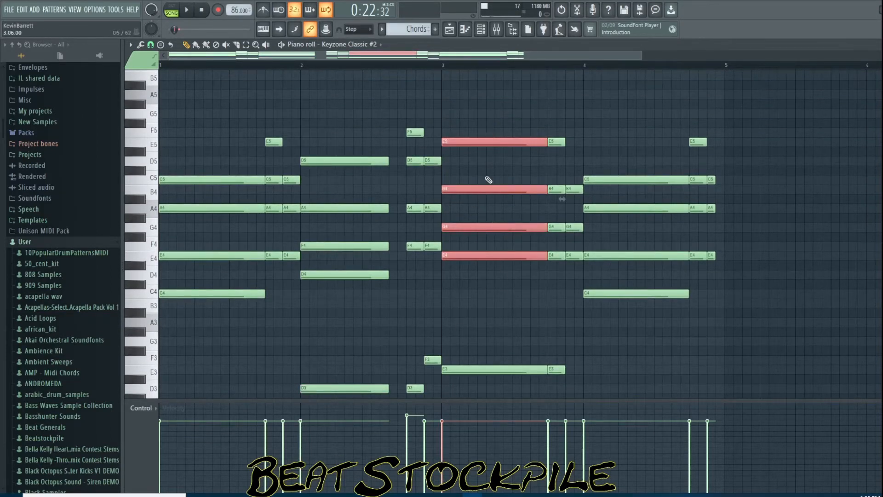
{"action": "left_click_drag", "start_coordinate": [623, 129], "coordinate": [628, 338]}
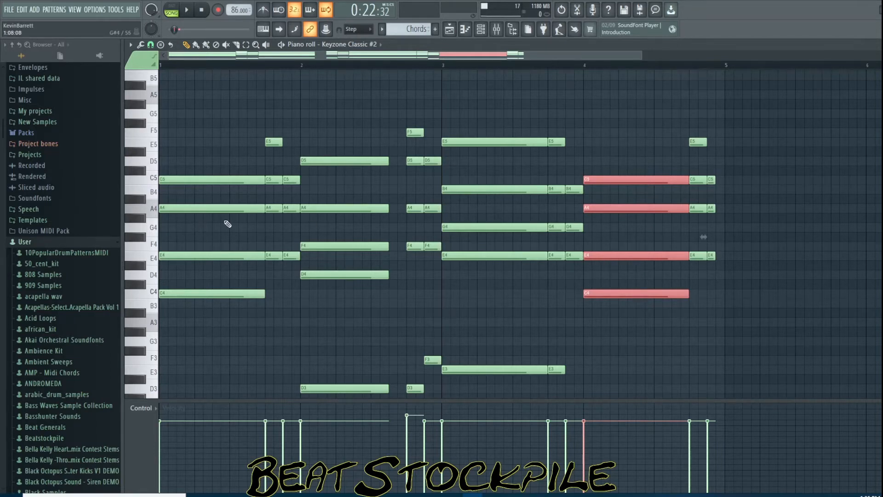
{"action": "left_click_drag", "start_coordinate": [223, 159], "coordinate": [222, 315]}
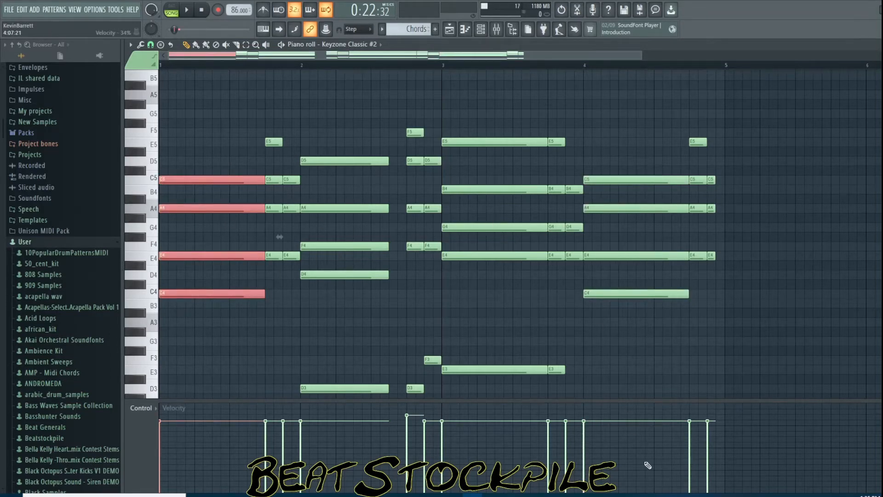
In Splash's Accompany mode, load New keyboard clip 16.mid as the keyboard source and compose an accompaniment
{"action": "left_click", "coordinate": [741, 495]}
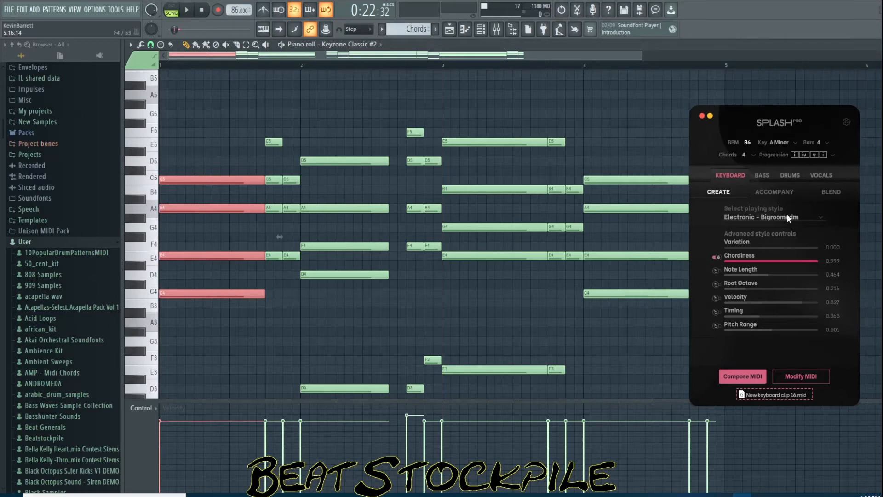
{"action": "left_click", "coordinate": [776, 192]}
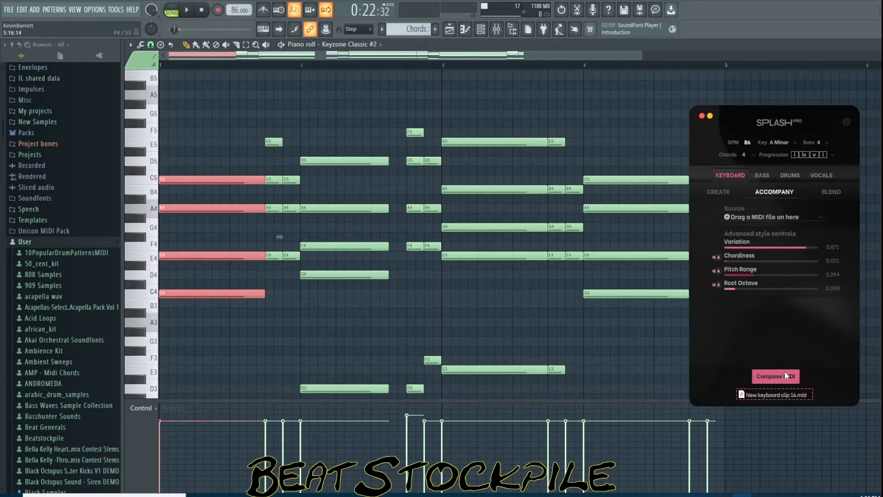
{"action": "left_click_drag", "start_coordinate": [769, 394], "coordinate": [758, 258]}
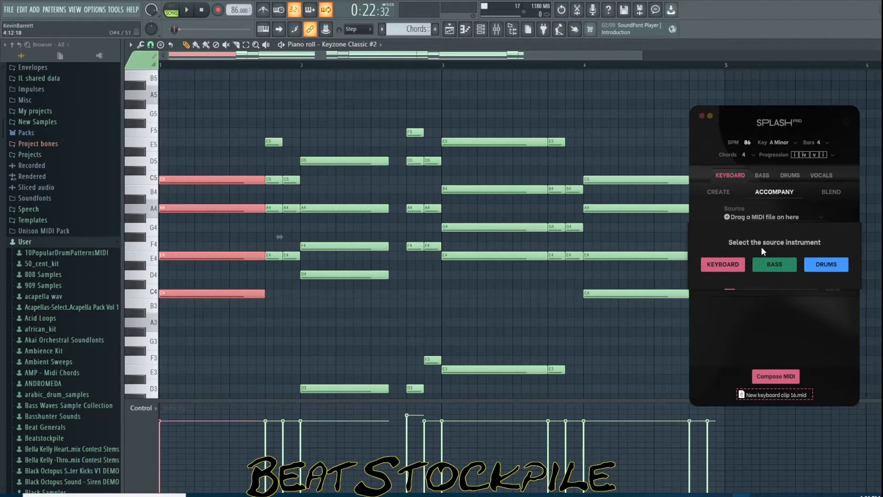
{"action": "left_click", "coordinate": [721, 266]}
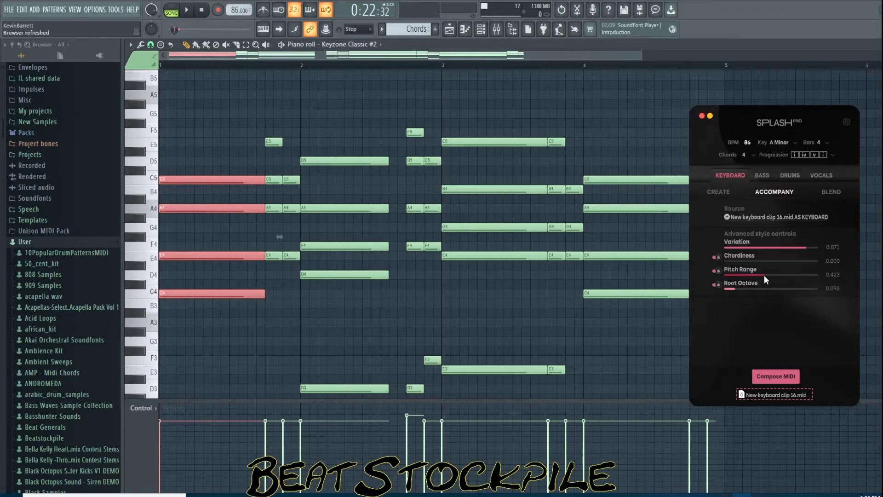
{"action": "left_click", "coordinate": [777, 374]}
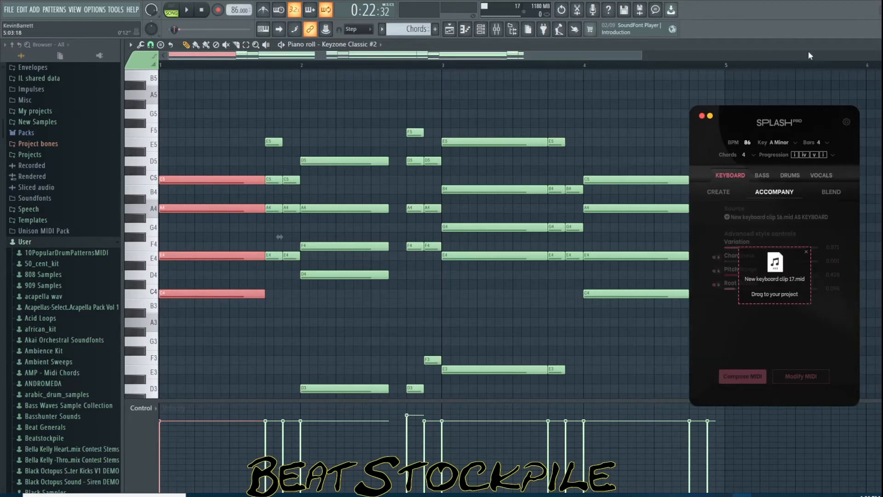
Return to the playlist and copy the Chords clip from bar 9 onto Track 5, removing the extra second copy
{"action": "left_click", "coordinate": [882, 45]}
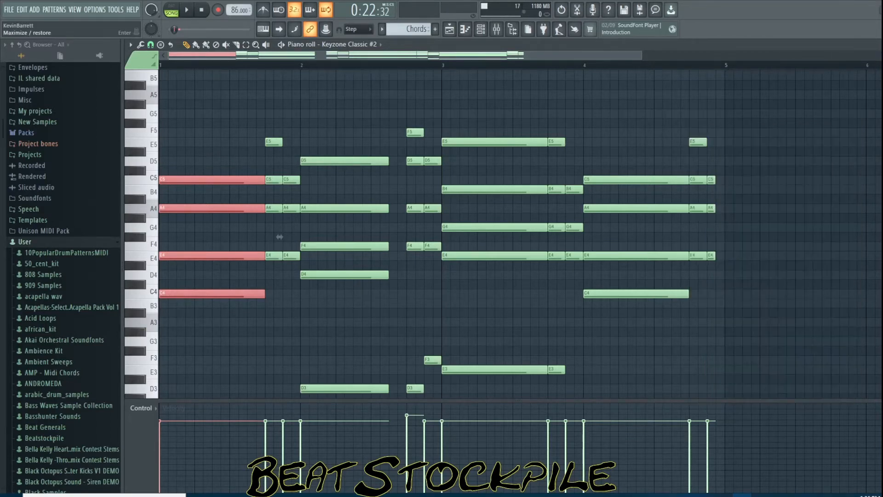
{"action": "left_click", "coordinate": [382, 60]}
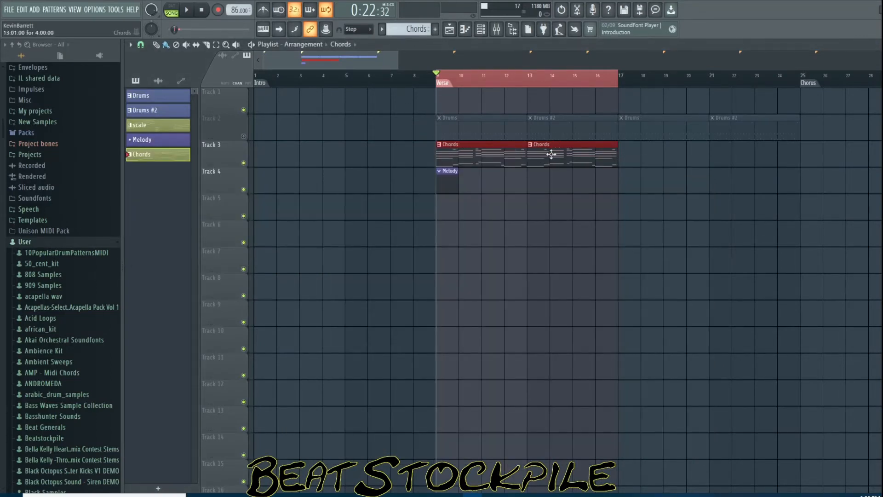
{"action": "left_click_drag", "start_coordinate": [552, 157], "coordinate": [544, 325]}
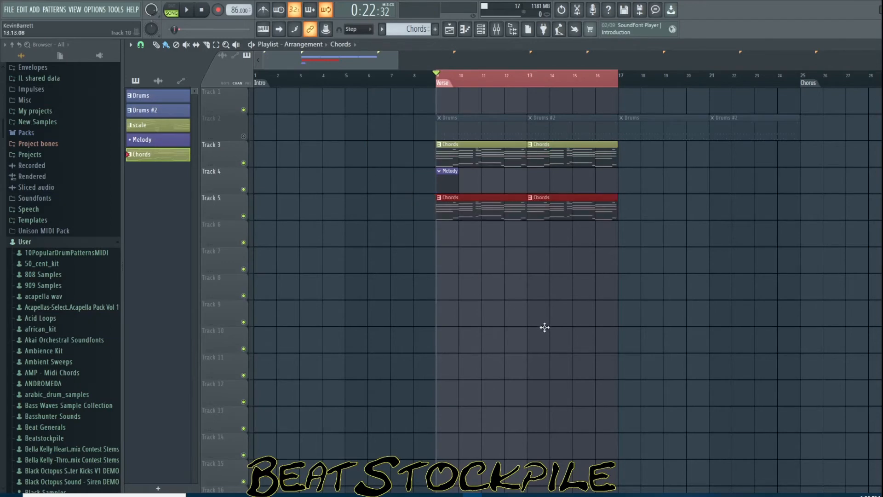
{"action": "right_click", "coordinate": [562, 208]}
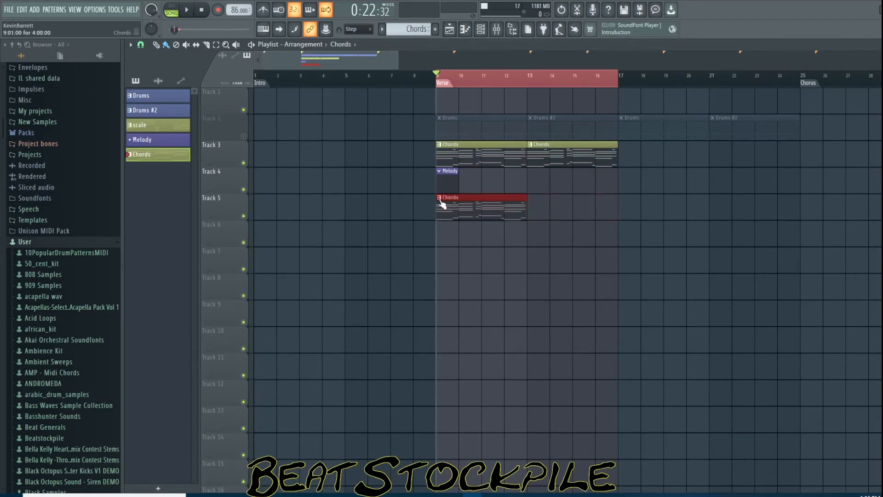
Make the Track 5 Chords clip unique and open the new Chords #2 pattern in the piano roll
{"action": "left_click", "coordinate": [440, 199]}
{"action": "left_click", "coordinate": [484, 260]}
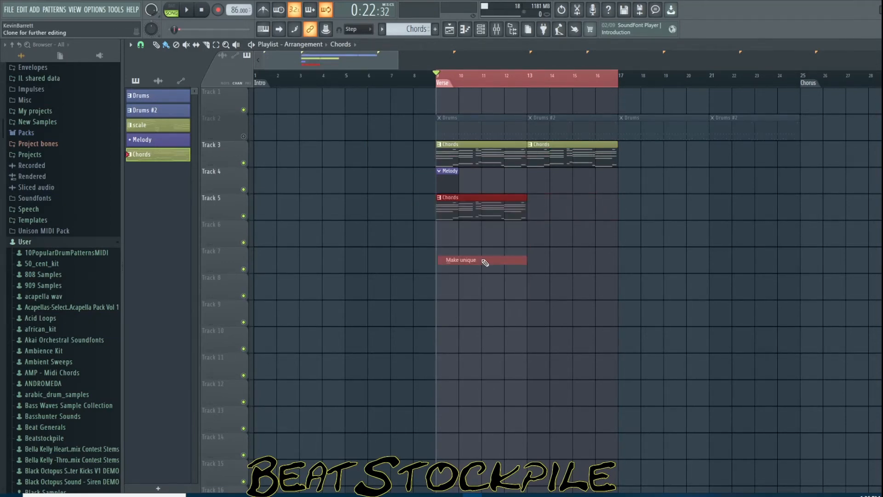
{"action": "left_click", "coordinate": [483, 214]}
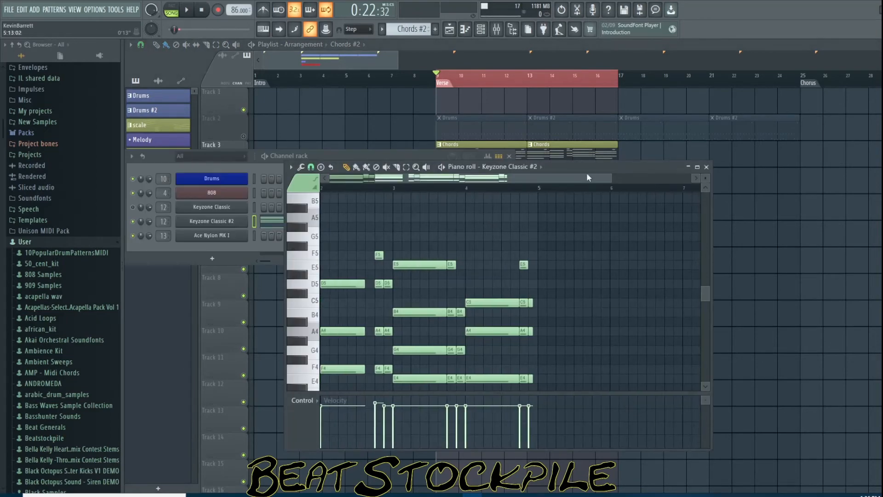
Drag New keyboard clip 17.mid from Splash into the Chords #2 piano roll
{"action": "left_click_drag", "start_coordinate": [581, 178], "coordinate": [454, 191]}
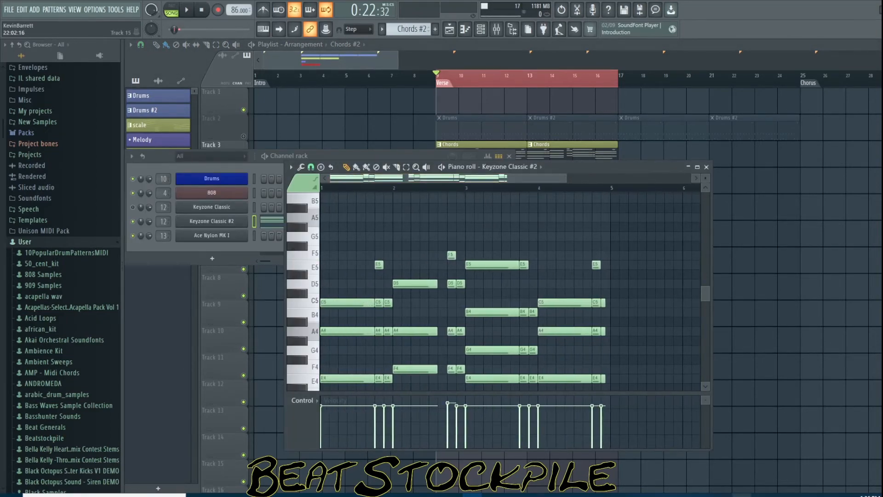
{"action": "left_click", "coordinate": [742, 495]}
{"action": "left_click_drag", "start_coordinate": [786, 280], "coordinate": [529, 326]}
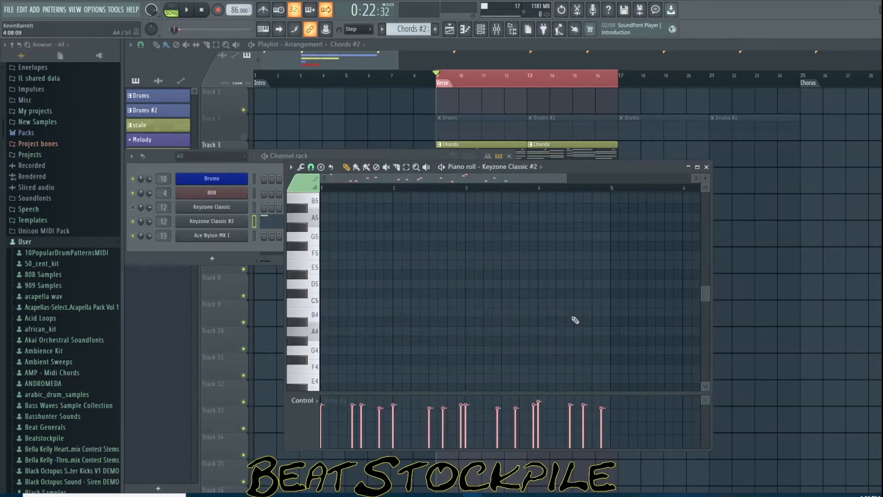
Scroll and zoom through the Chords #2 piano roll to view the imported accompaniment notes
{"action": "scroll", "coordinate": [548, 314], "scroll_direction": "down", "scroll_amount": 8}
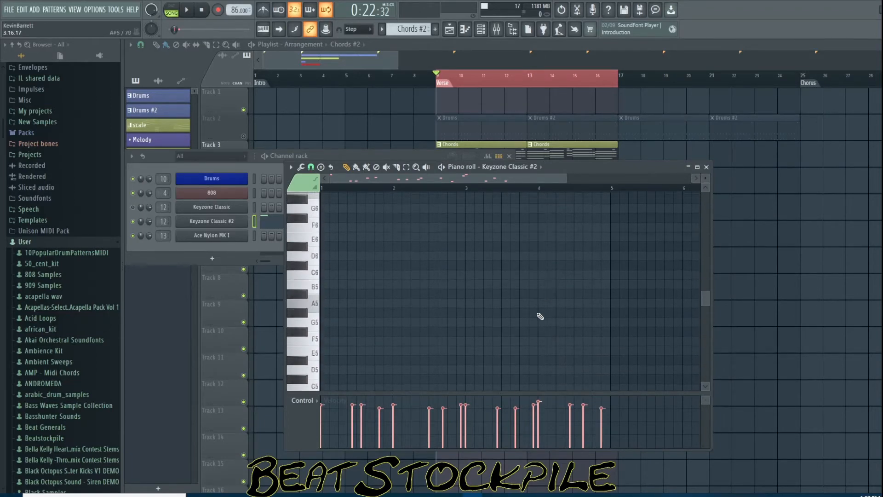
{"action": "scroll", "coordinate": [540, 316], "scroll_direction": "down", "scroll_amount": 3}
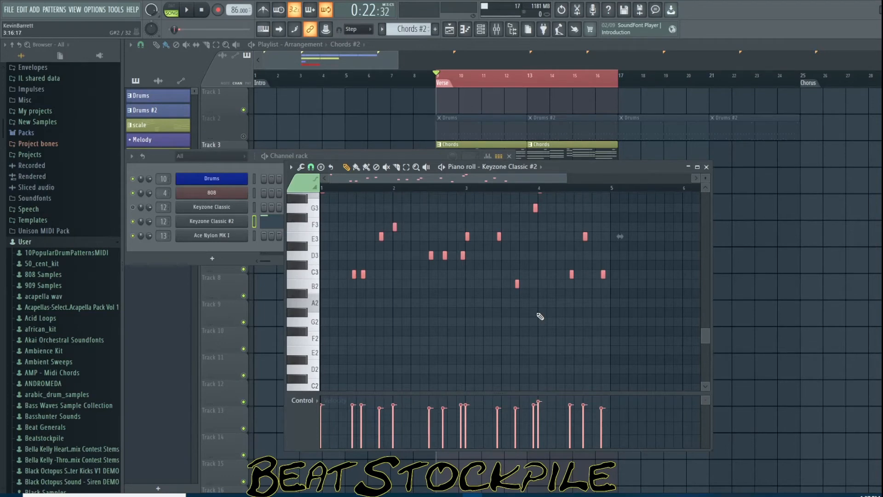
{"action": "scroll", "coordinate": [540, 317], "scroll_direction": "down", "scroll_amount": 3}
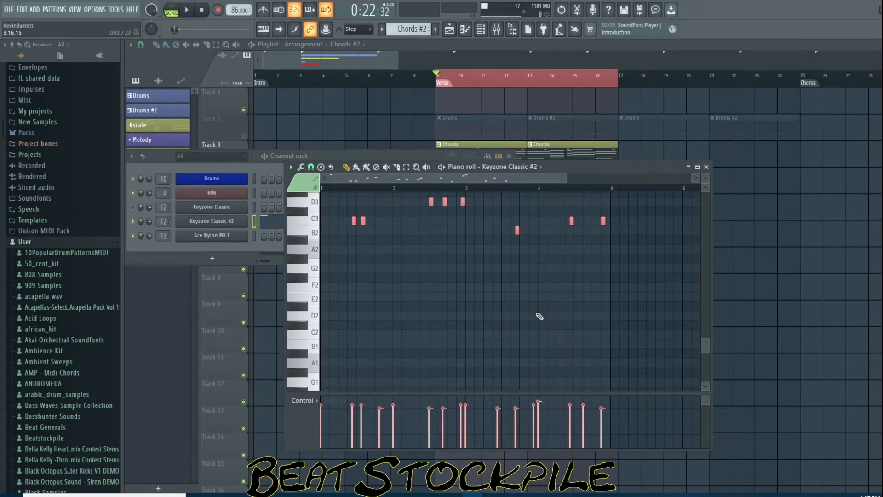
{"action": "scroll", "coordinate": [539, 318], "scroll_direction": "up", "scroll_amount": 3}
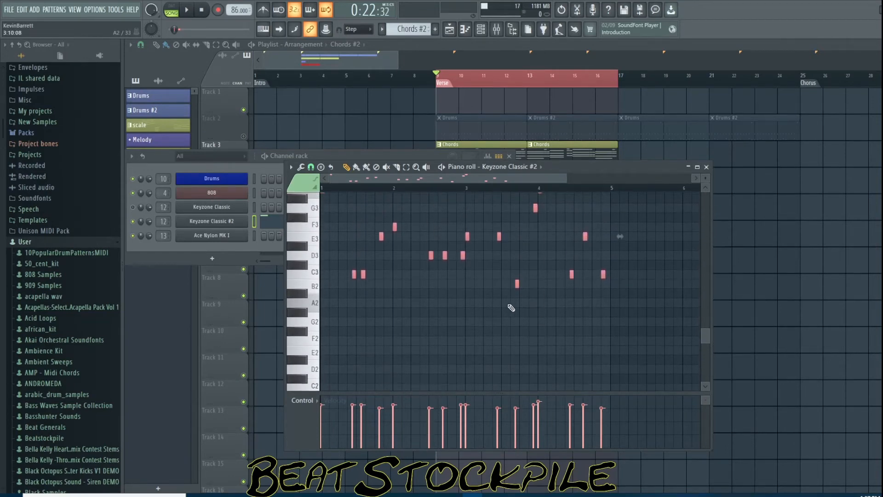
{"action": "key", "text": "ctrl+Up"}
{"action": "scroll", "coordinate": [511, 308], "scroll_direction": "up", "scroll_amount": 8}
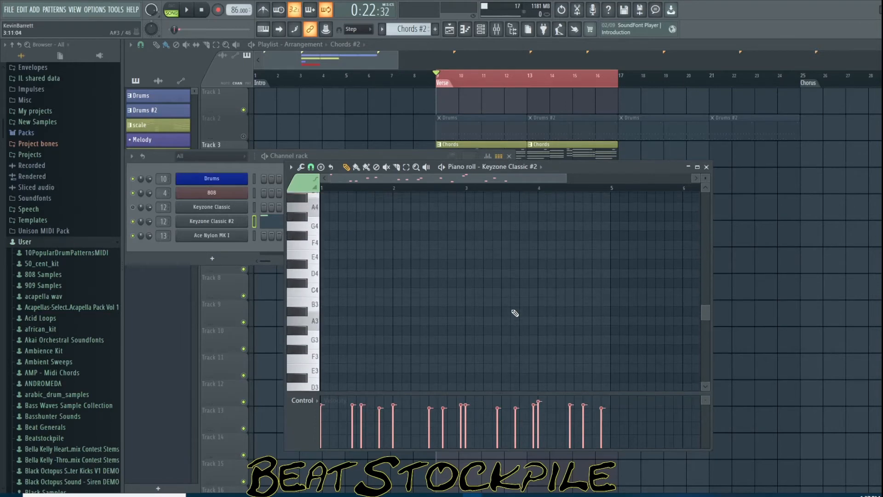
{"action": "key", "text": "ctrl+Up"}
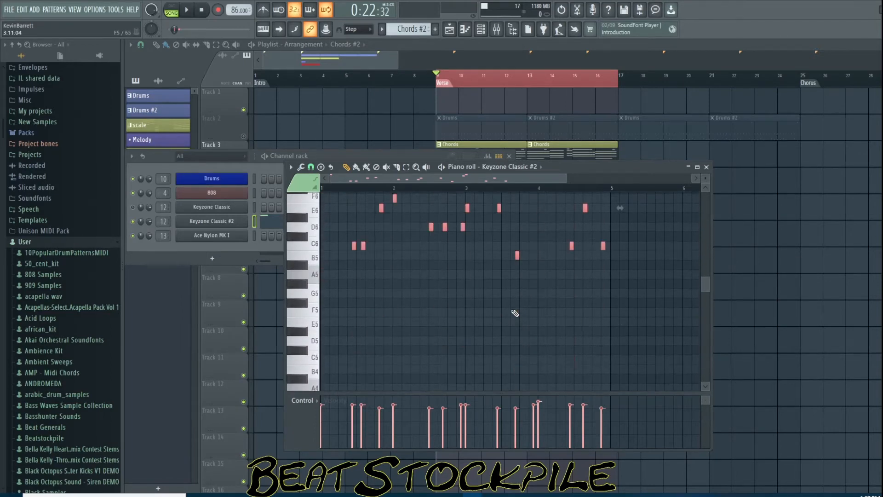
{"action": "scroll", "coordinate": [536, 307], "scroll_direction": "up", "scroll_amount": 2}
{"action": "scroll", "coordinate": [536, 307], "scroll_direction": "up", "scroll_amount": 1}
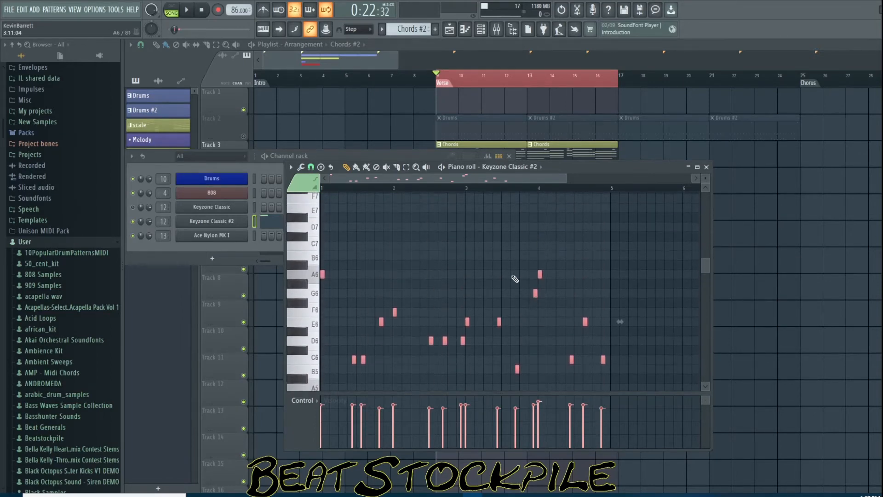
Close the piano roll, clone the Chords #2 clip to bar 13 on Track 5, and play the arrangement
{"action": "left_click", "coordinate": [367, 61]}
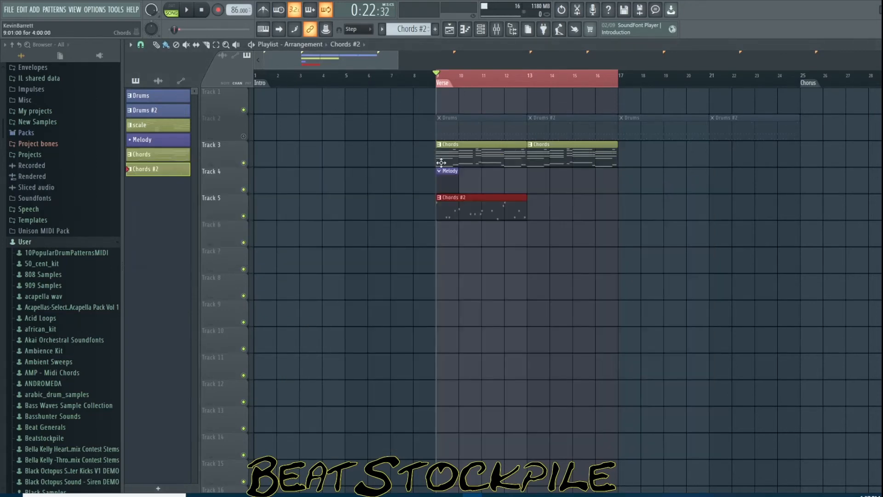
{"action": "mouse_move", "coordinate": [493, 207]}
{"action": "left_mouse_down"}
{"action": "mouse_move", "coordinate": [595, 213]}
{"action": "mouse_move", "coordinate": [587, 213]}
{"action": "left_mouse_up"}
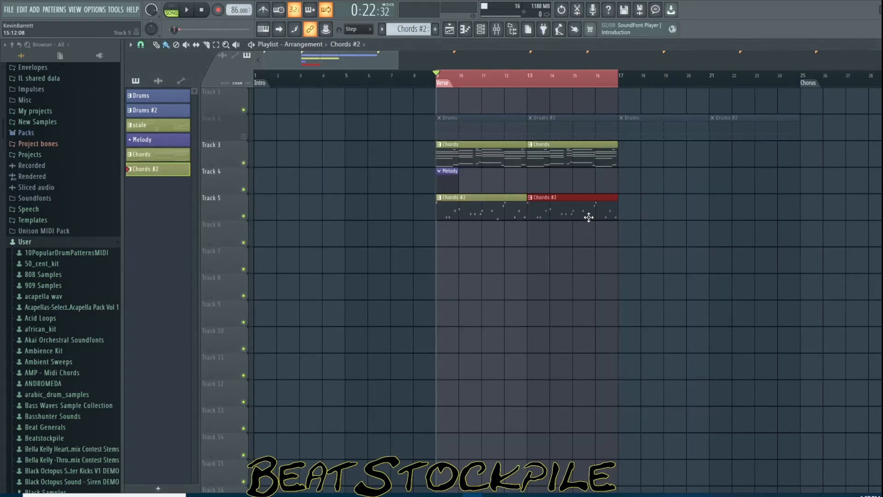
{"action": "key", "text": "space"}
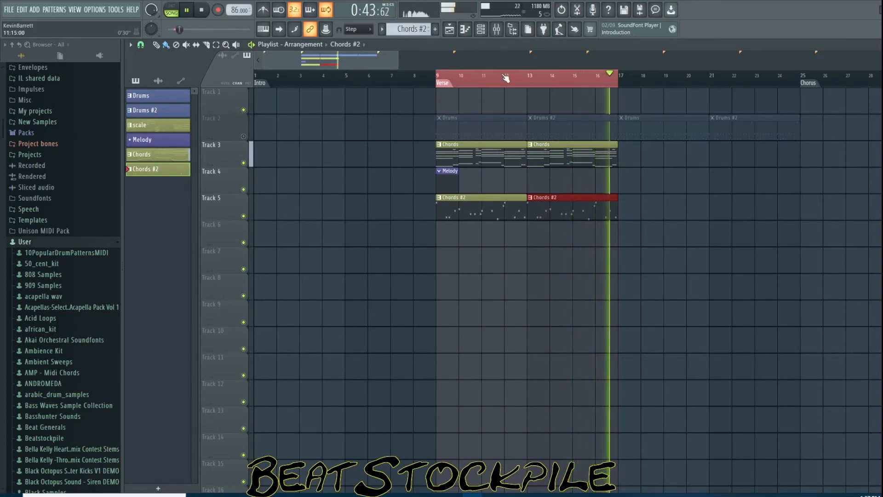
{"action": "key", "text": "space"}
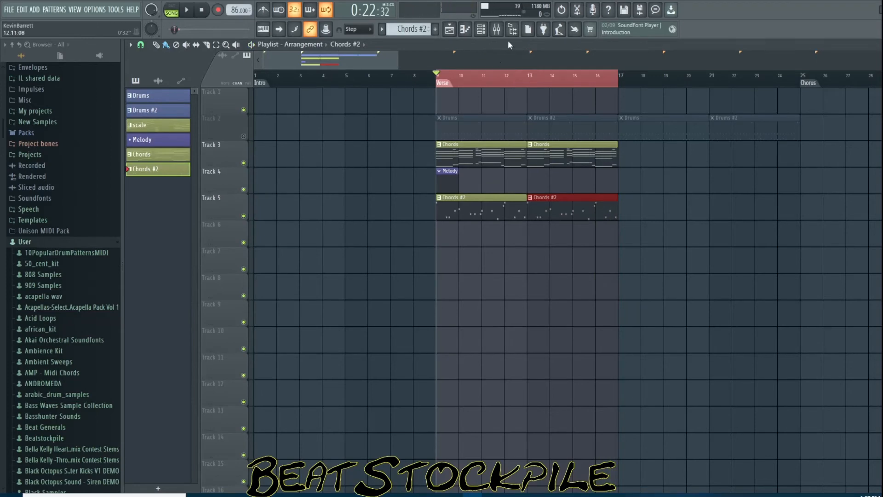
{"action": "left_click", "coordinate": [497, 29]}
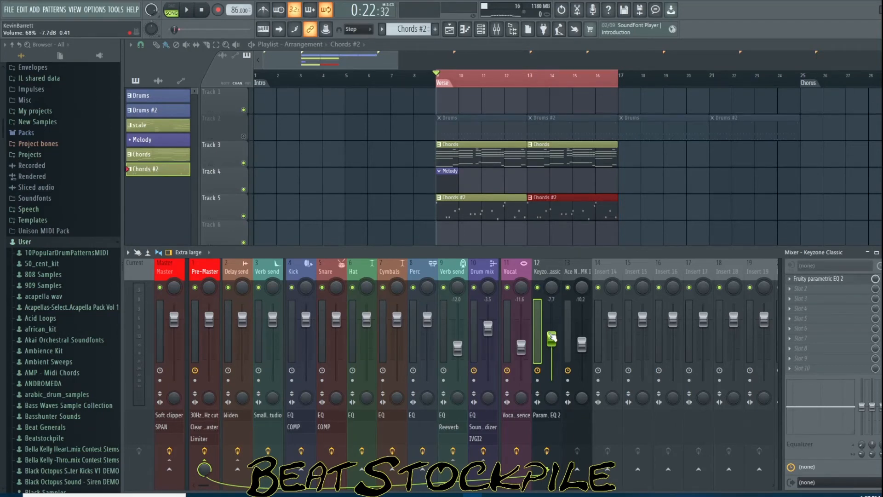
{"action": "left_click", "coordinate": [741, 495]}
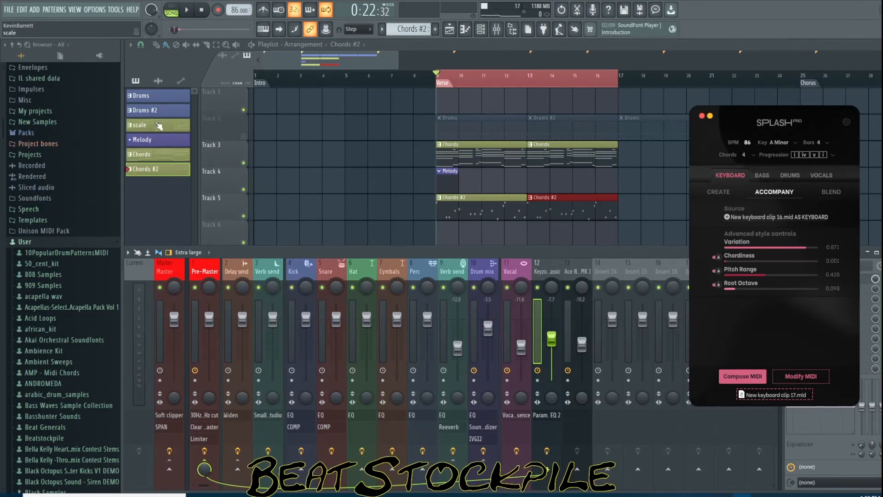
{"action": "left_click", "coordinate": [155, 144]}
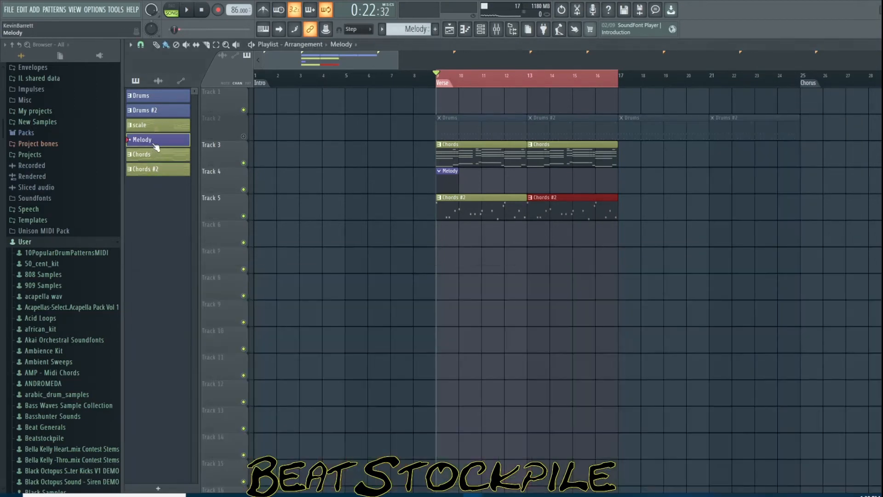
Add a FLEX channel to the channel rack and load the 5String BopBass Fingered preset from Essential Bass Guitars
{"action": "key", "text": "F6"}
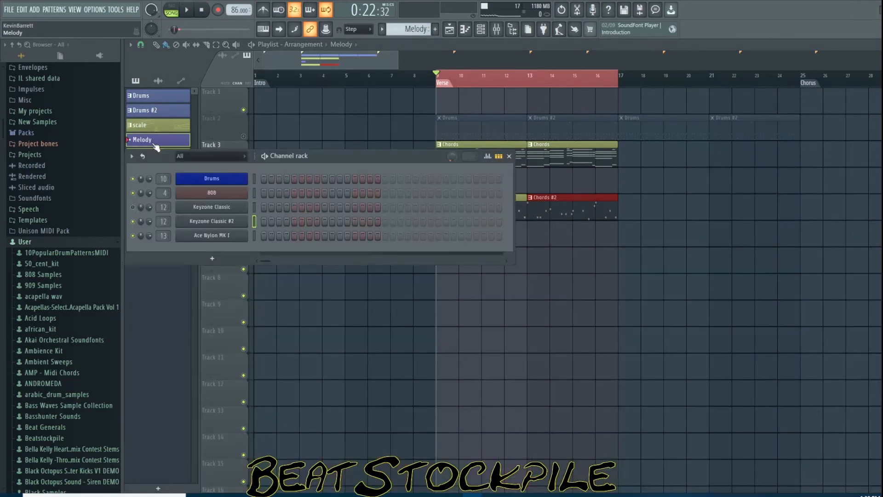
{"action": "left_click", "coordinate": [212, 259]}
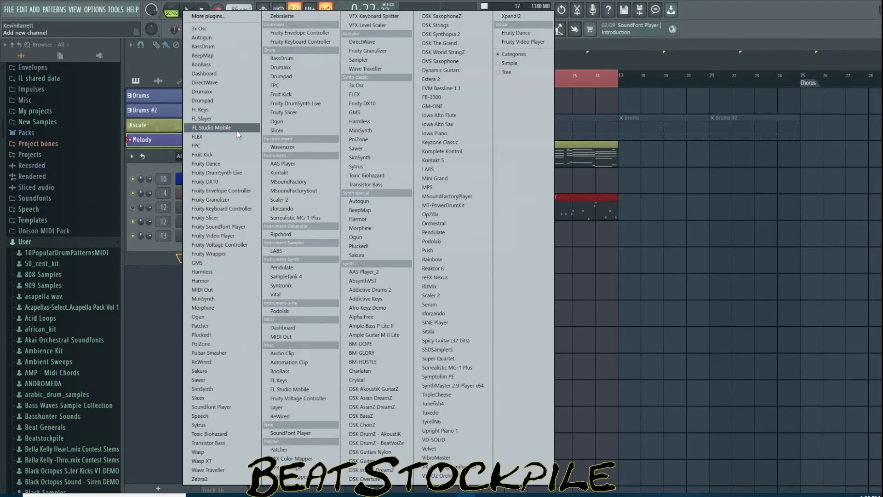
{"action": "left_click", "coordinate": [202, 137]}
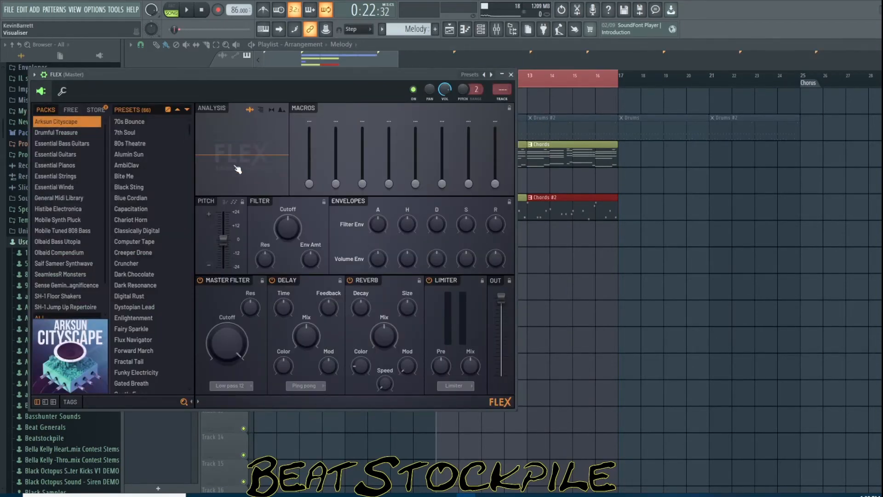
{"action": "left_click", "coordinate": [68, 144]}
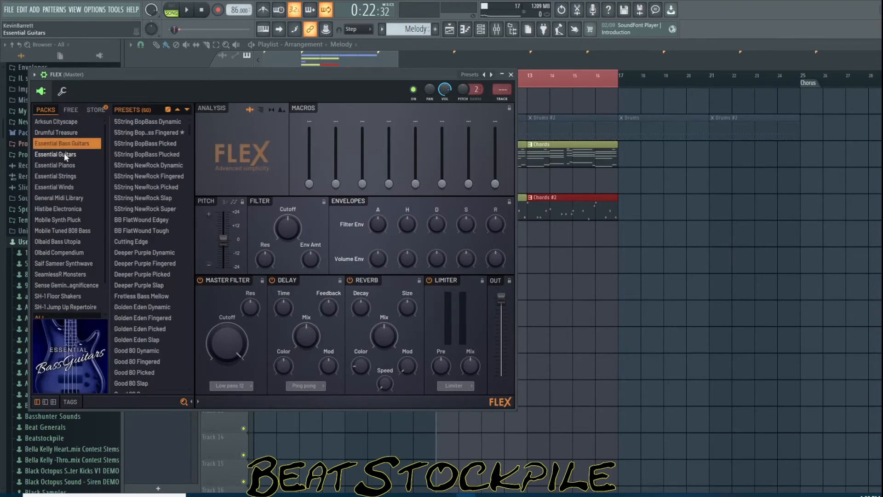
{"action": "left_click", "coordinate": [159, 133]}
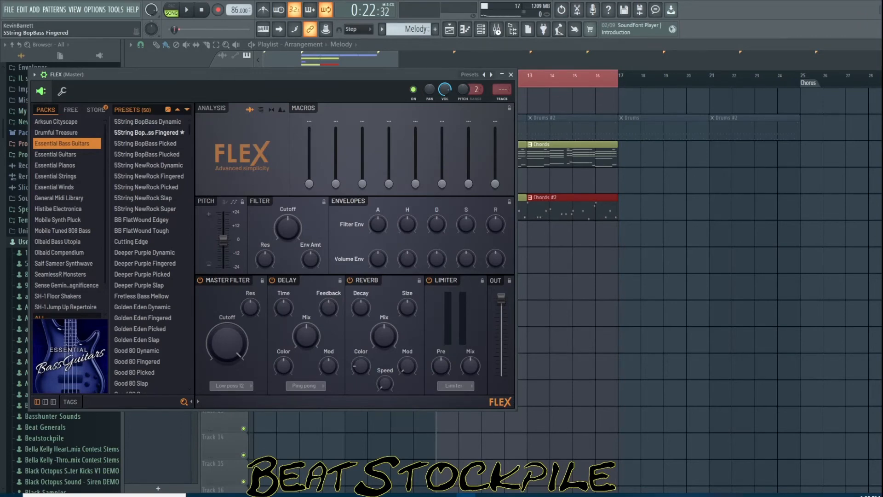
Link the 5String BopBass Fingered channel to mixer insert 14 and close the FLEX window
{"action": "left_click", "coordinate": [496, 30]}
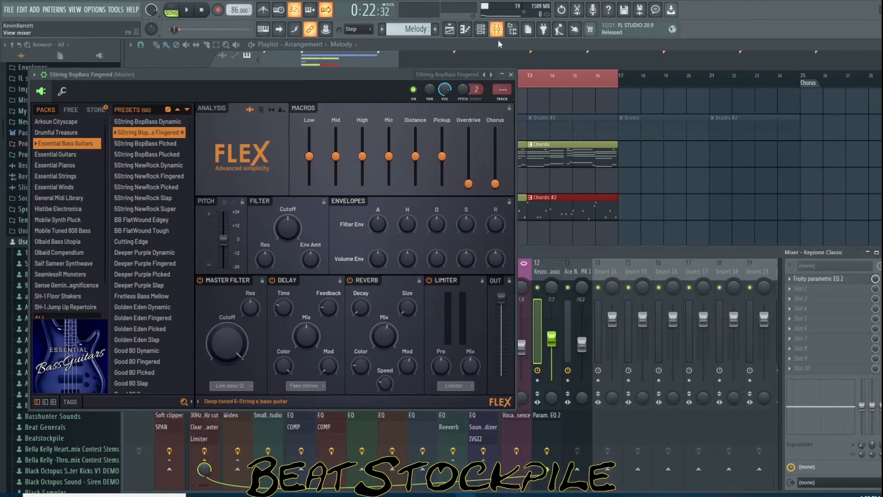
{"action": "left_click", "coordinate": [604, 272]}
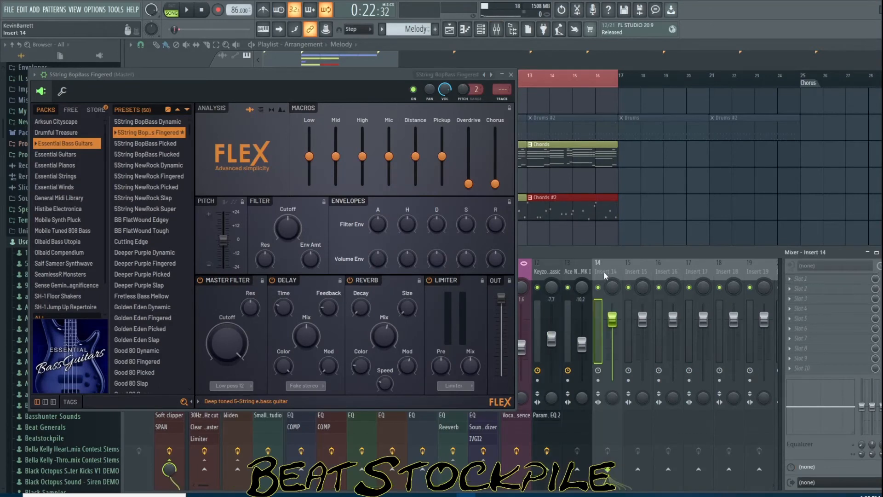
{"action": "key", "text": "ctrl+l"}
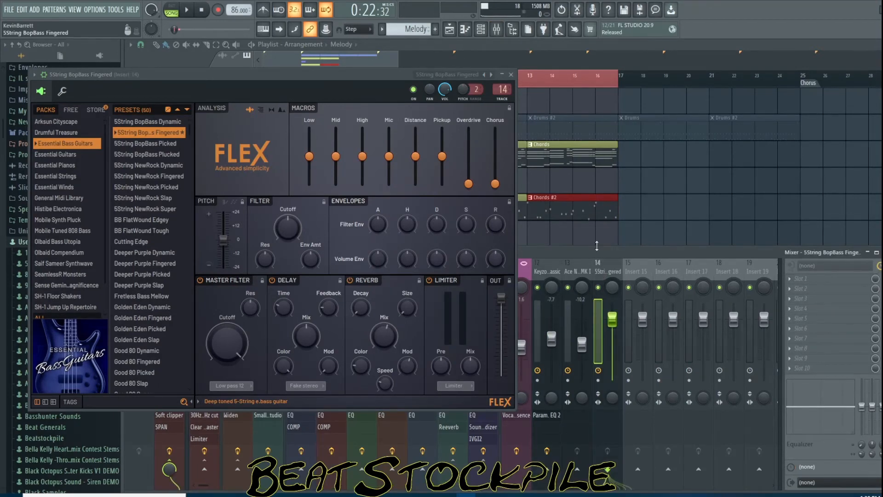
{"action": "left_click", "coordinate": [511, 74]}
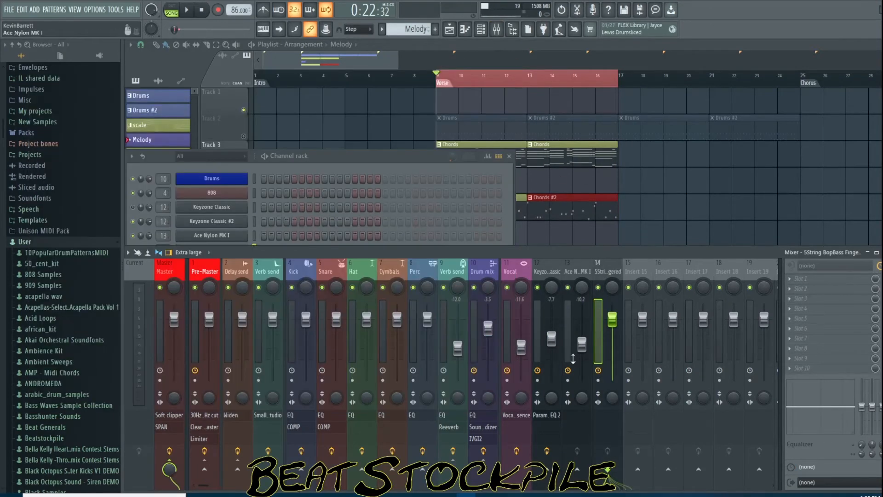
Lower insert 14's fader to about -14.1 dB and enable its send to the Delay send track
{"action": "left_click_drag", "start_coordinate": [619, 327], "coordinate": [618, 362]}
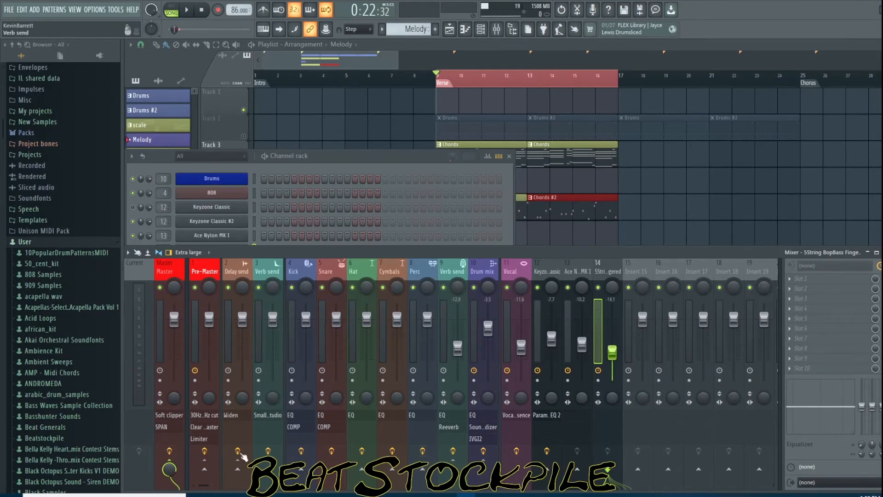
{"action": "left_click", "coordinate": [204, 469]}
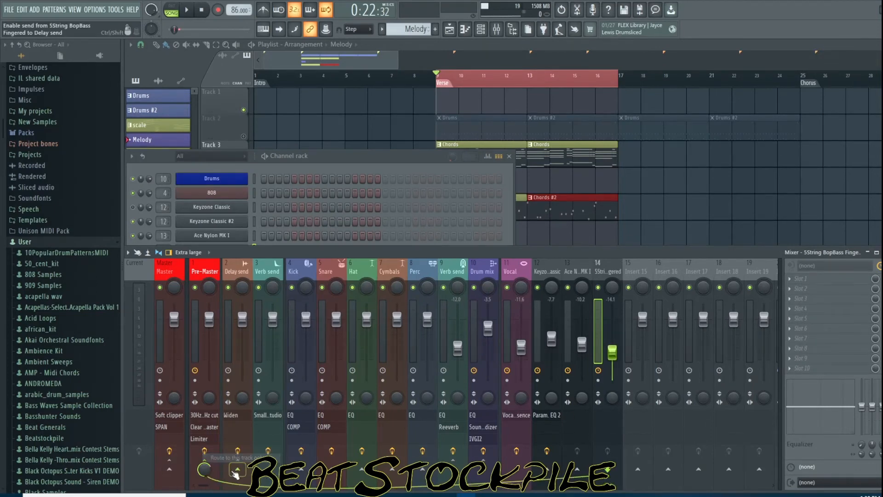
{"action": "left_click", "coordinate": [238, 469]}
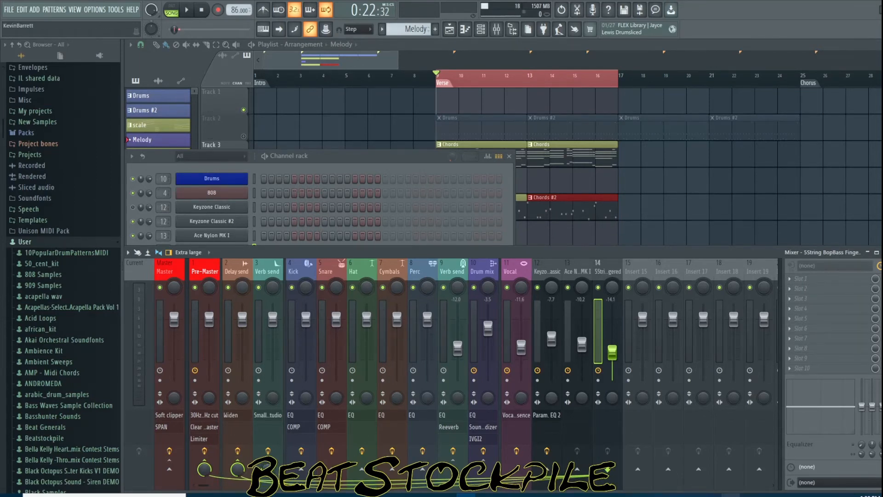
In Splash Accompany, set New keyboard clip 17.mid as the source and choose Bass as the source instrument
{"action": "left_click", "coordinate": [731, 495]}
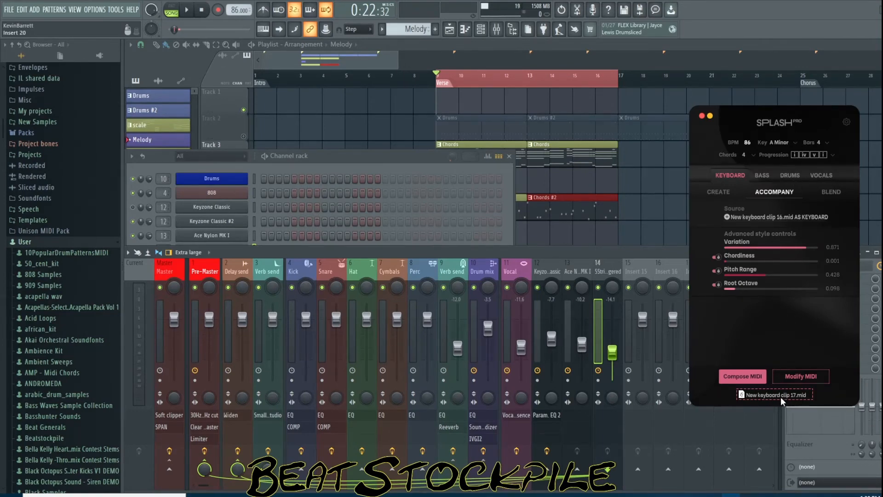
{"action": "left_click_drag", "start_coordinate": [782, 401], "coordinate": [780, 288]}
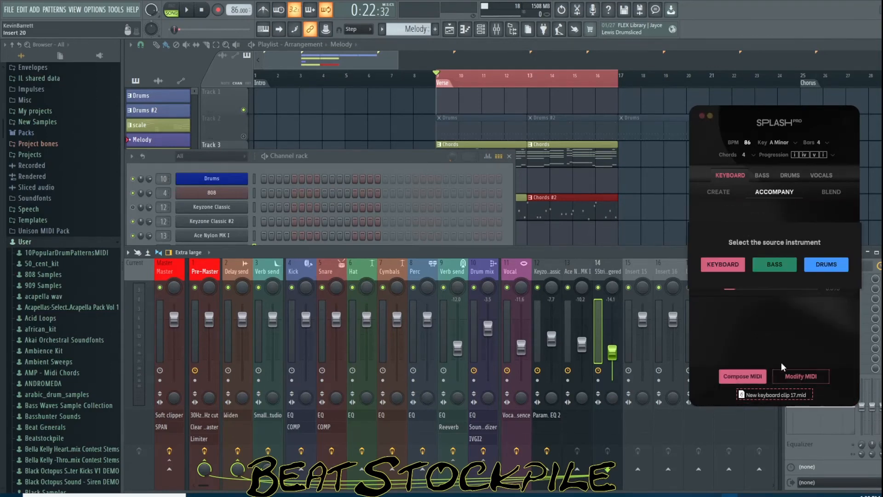
{"action": "left_click", "coordinate": [772, 266]}
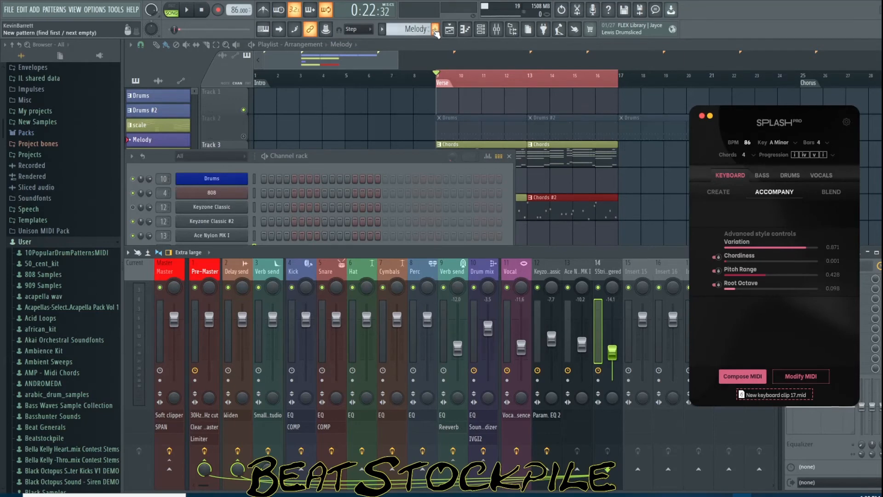
Create a new pattern named Bass and place it on Track 6 at bar 9
{"action": "left_click", "coordinate": [435, 28]}
{"action": "left_click", "coordinate": [436, 40]}
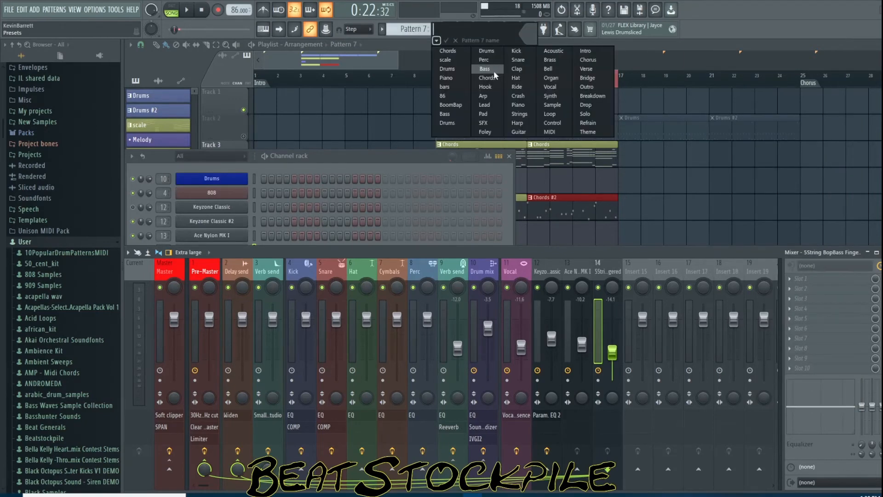
{"action": "left_click", "coordinate": [494, 70]}
{"action": "left_click", "coordinate": [591, 47]}
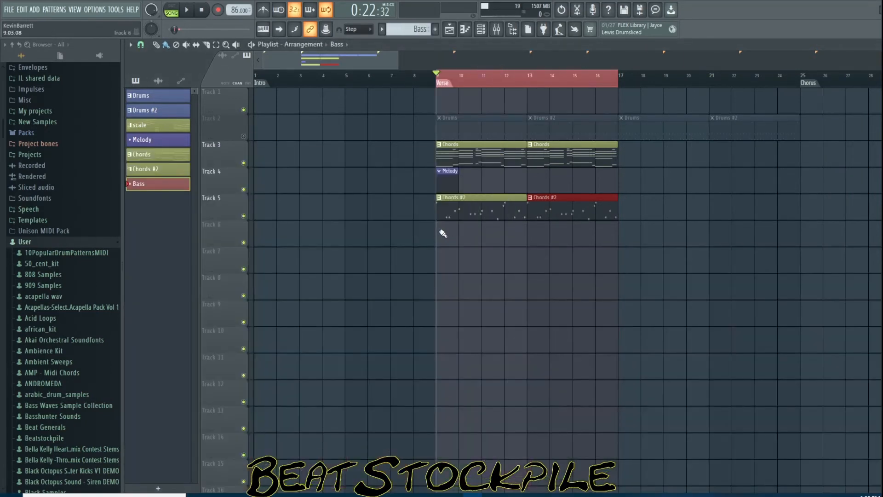
{"action": "left_click", "coordinate": [443, 234]}
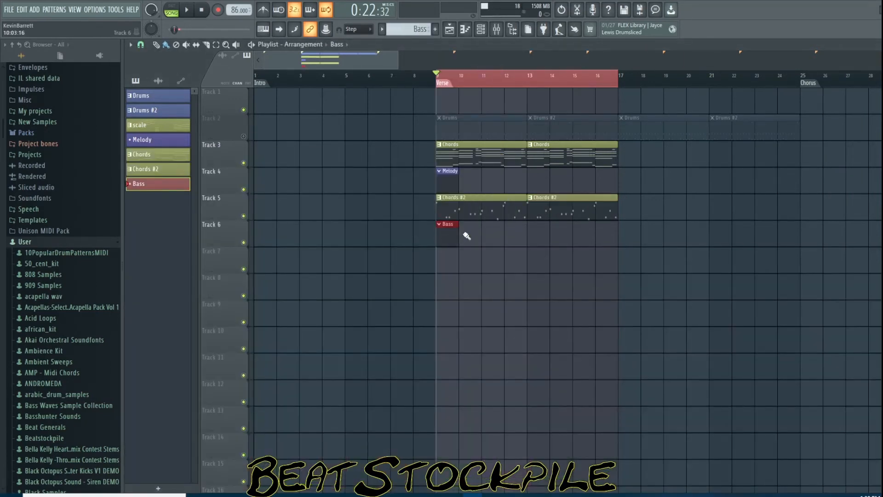
Open the Bass pattern in the piano roll, compose a bass part in Splash and drag it into the piano roll
{"action": "left_click", "coordinate": [465, 29]}
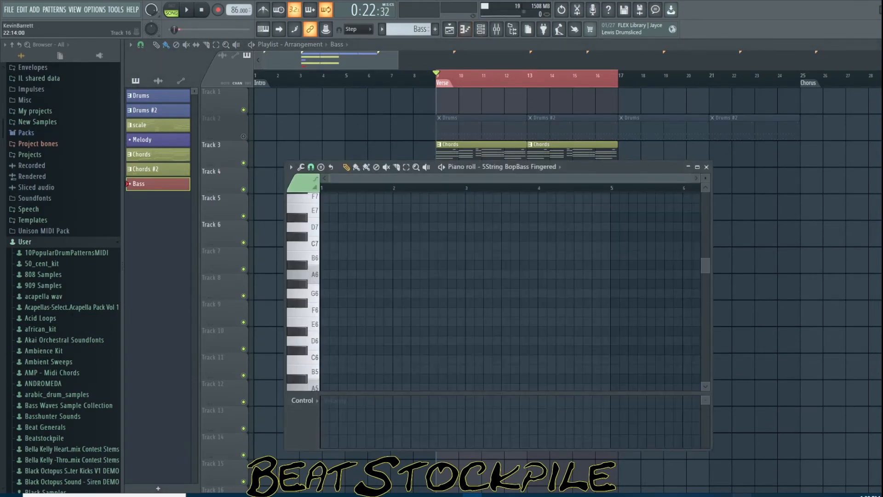
{"action": "left_click", "coordinate": [742, 495]}
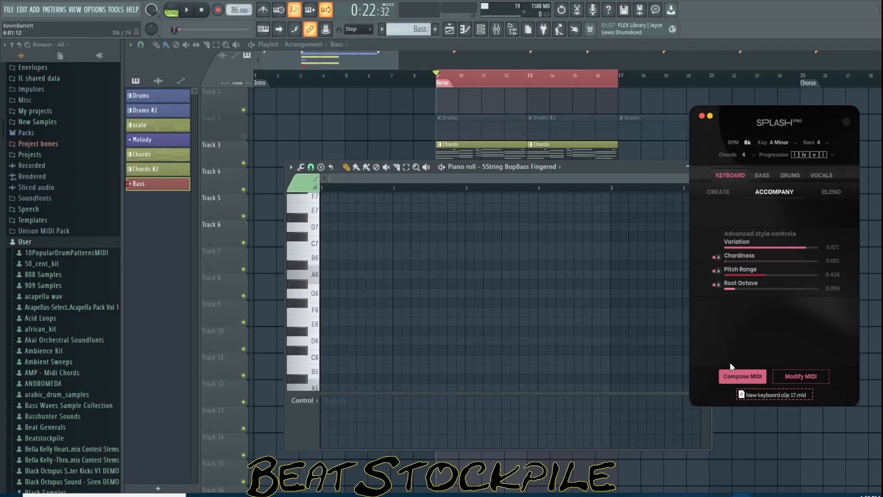
{"action": "left_click", "coordinate": [748, 374]}
{"action": "left_click_drag", "start_coordinate": [782, 258], "coordinate": [527, 276]}
Scroll and zoom the piano roll to view the bass notes and play the song
{"action": "scroll", "coordinate": [512, 303], "scroll_direction": "up", "scroll_amount": 5}
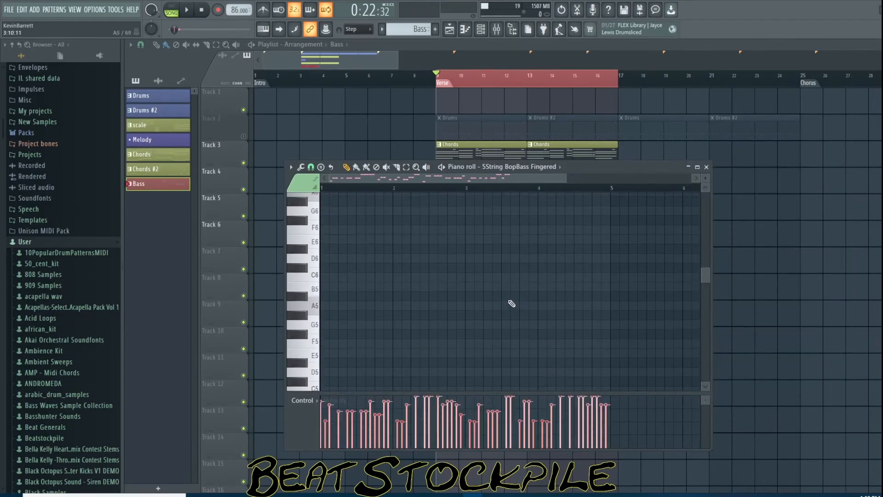
{"action": "scroll", "coordinate": [519, 329], "scroll_direction": "down", "scroll_amount": 15}
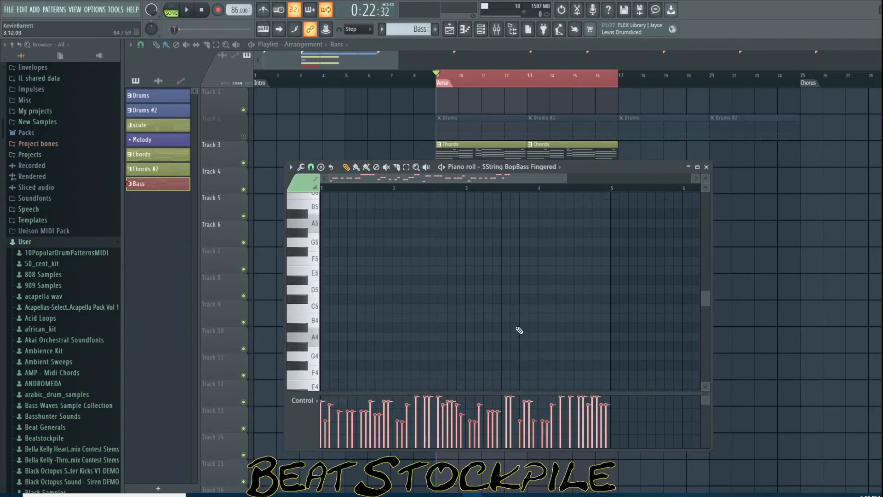
{"action": "scroll", "coordinate": [519, 329], "scroll_direction": "down", "scroll_amount": 1}
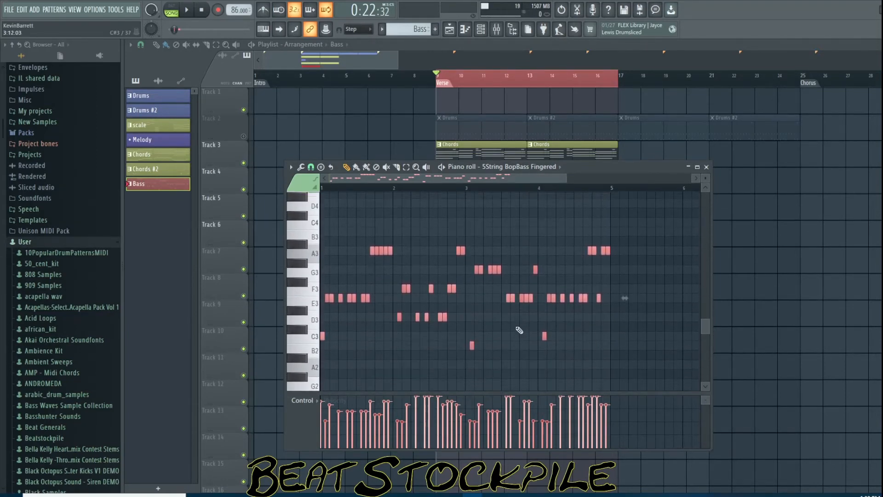
{"action": "key", "text": "ctrl+Up"}
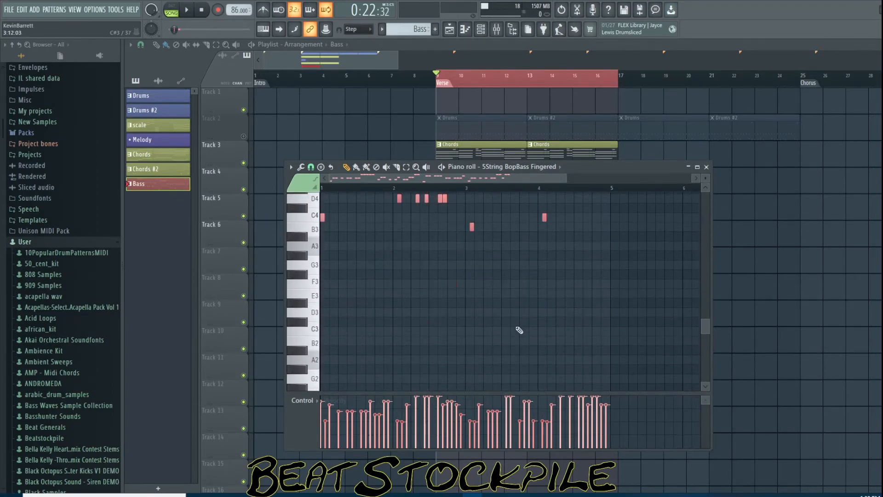
{"action": "scroll", "coordinate": [520, 299], "scroll_direction": "up", "scroll_amount": 3}
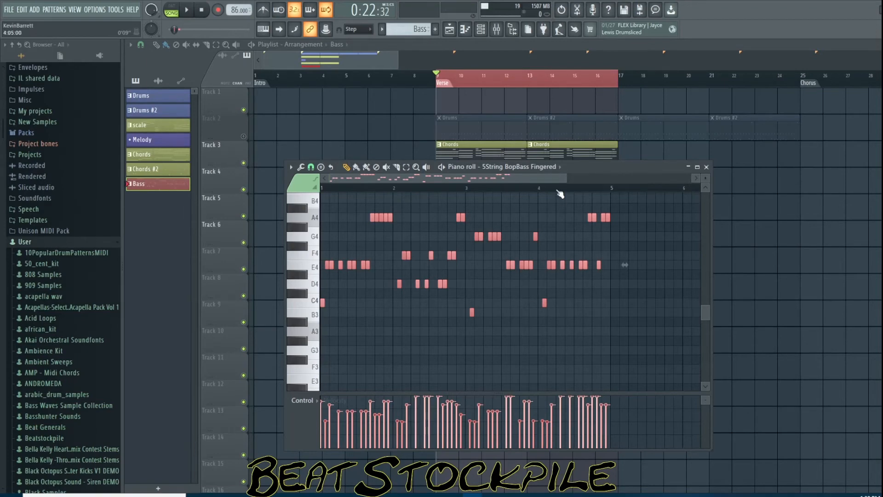
{"action": "left_click", "coordinate": [194, 13]}
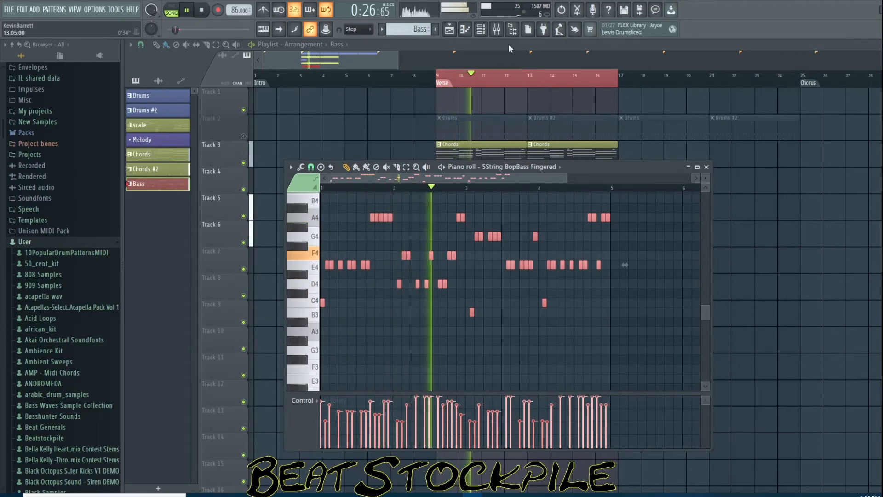
Lower the Keyzone Classic insert 12 fader to about -11.4 dB
{"action": "left_click", "coordinate": [497, 29]}
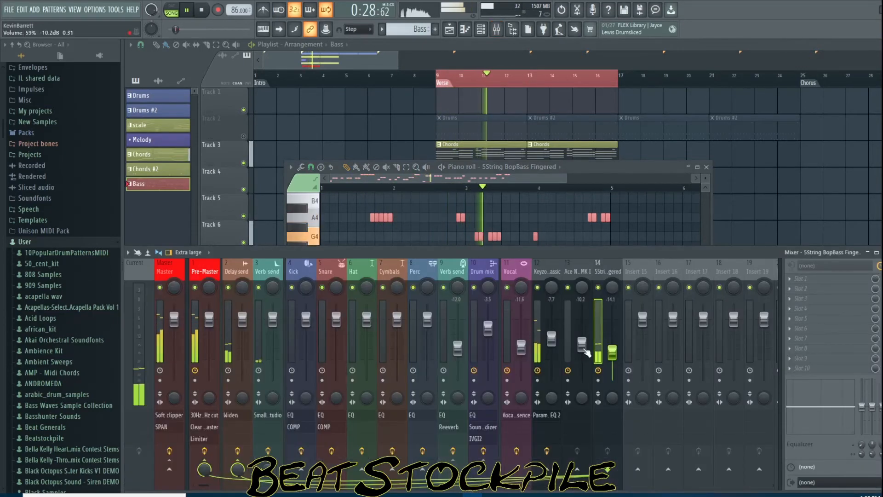
{"action": "left_click_drag", "start_coordinate": [556, 342], "coordinate": [556, 351]}
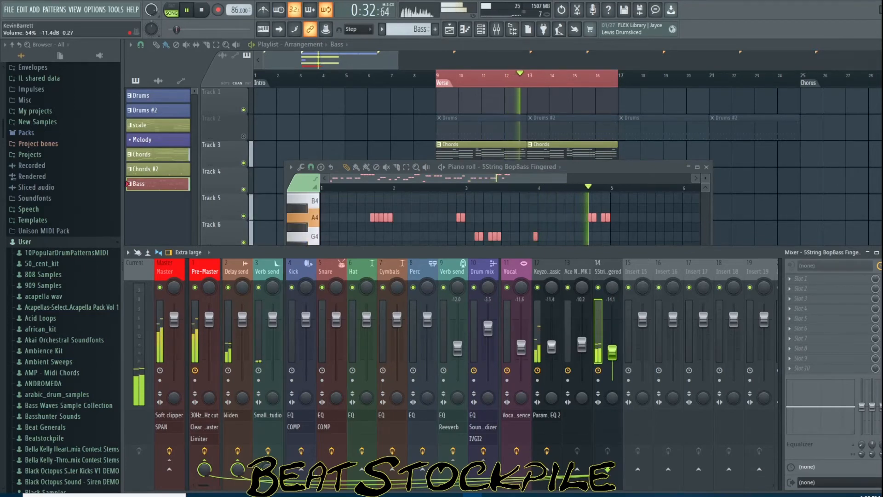
Close the piano roll and clone the Bass clip to bar 13 on Track 6
{"action": "left_click", "coordinate": [636, 168]}
{"action": "left_click", "coordinate": [388, 53]}
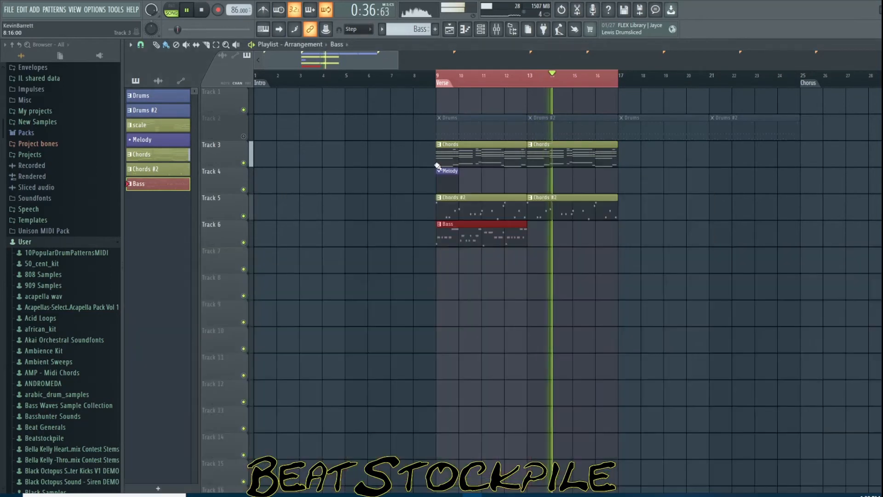
{"action": "left_click_drag", "start_coordinate": [571, 250], "coordinate": [560, 250]}
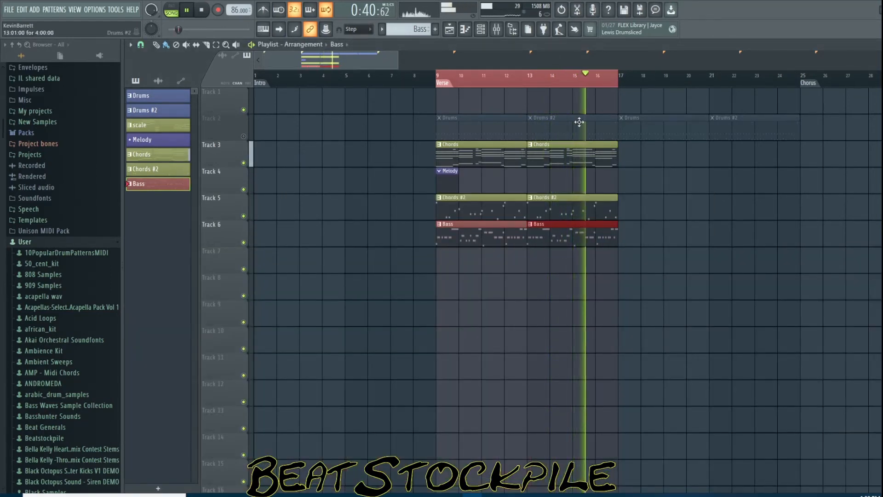
Add Fruity parametric EQ 2 to insert 14 and set its band 7 type to low pass
{"action": "left_click", "coordinate": [496, 29]}
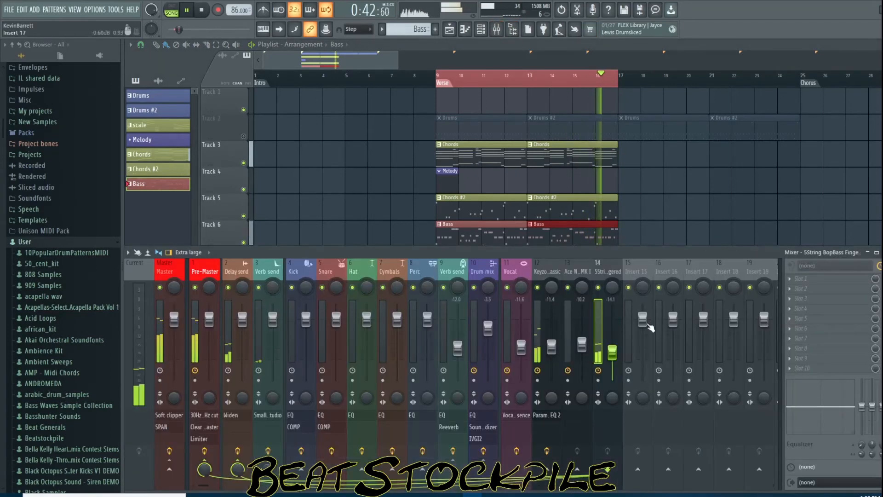
{"action": "left_click", "coordinate": [795, 285]}
{"action": "left_click", "coordinate": [550, 299]}
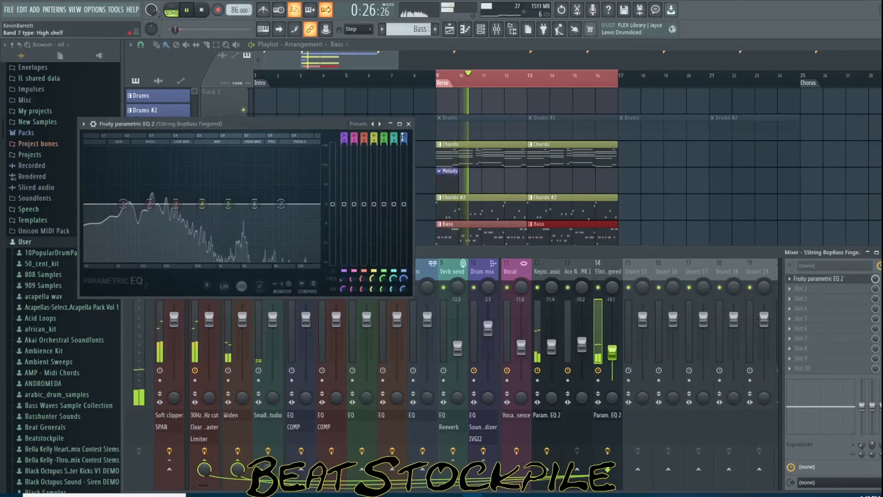
{"action": "left_click_drag", "start_coordinate": [404, 137], "coordinate": [404, 159]}
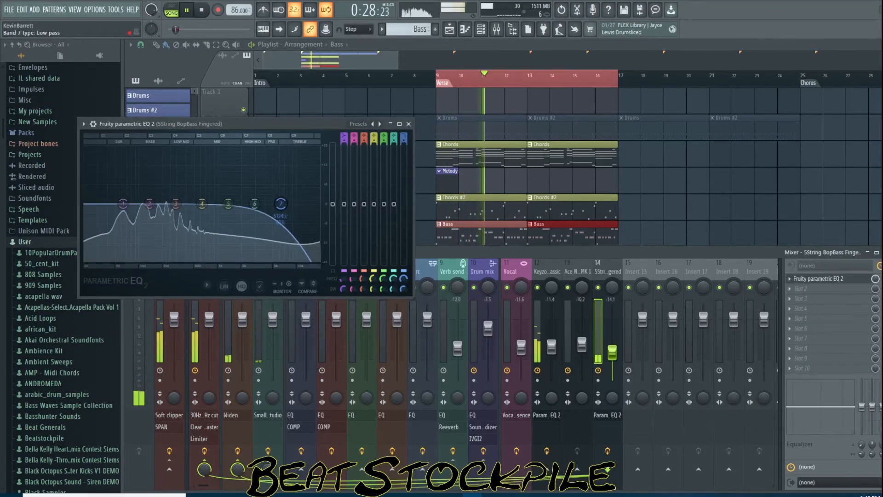
Shape the bass EQ: lower the band 7 low-pass frequency, pull band 1 down and raise band 2, then stop playback
{"action": "left_click_drag", "start_coordinate": [280, 203], "coordinate": [243, 204]}
{"action": "left_click_drag", "start_coordinate": [123, 203], "coordinate": [86, 261]}
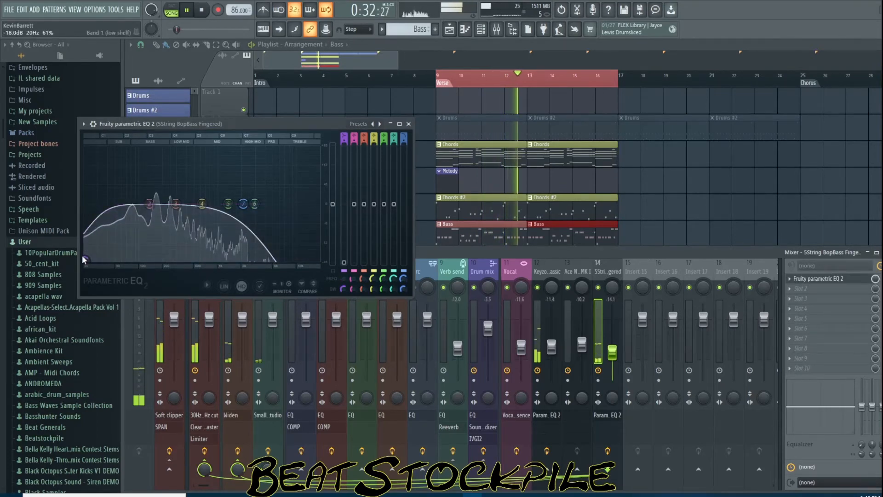
{"action": "left_click_drag", "start_coordinate": [149, 204], "coordinate": [182, 198]}
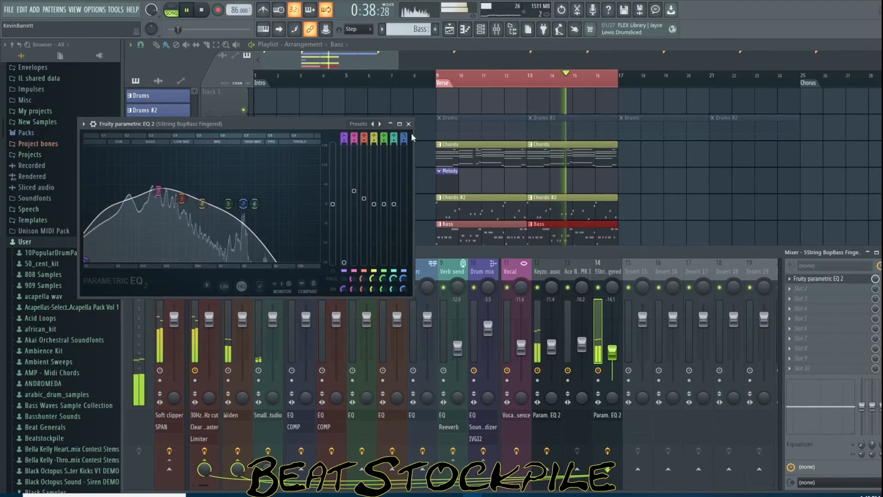
{"action": "key", "text": "space"}
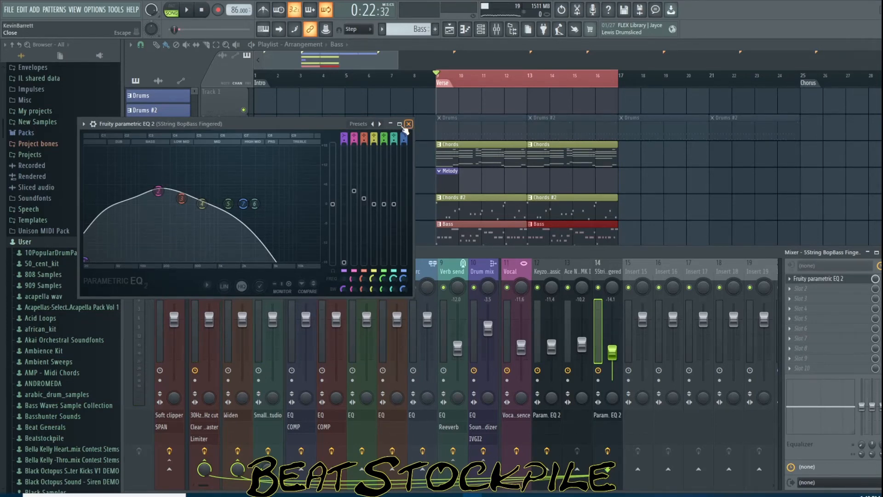
Maximize the Parametric EQ 2 window to inspect the curve, then restore and close it
{"action": "left_click", "coordinate": [400, 124]}
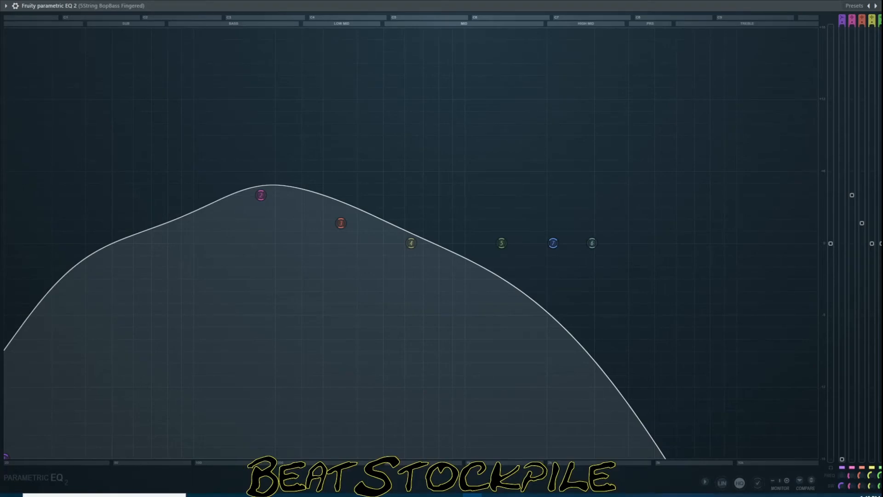
{"action": "left_click", "coordinate": [882, 5]}
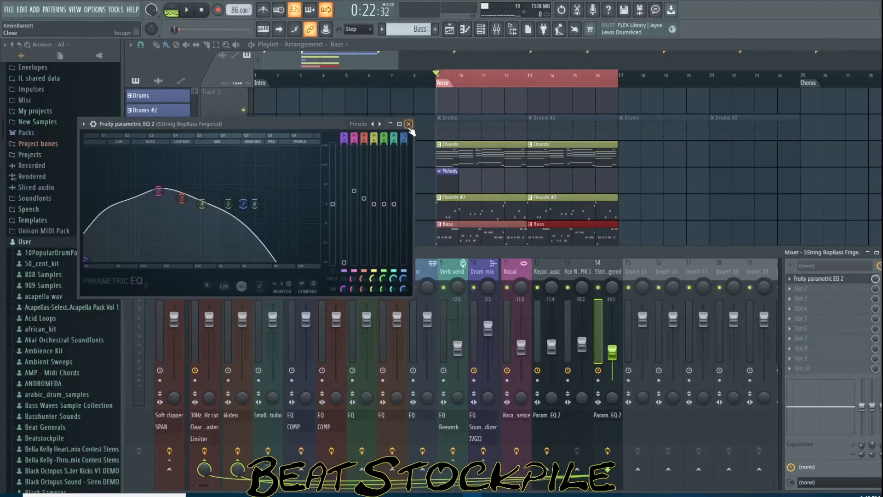
{"action": "left_click", "coordinate": [409, 125]}
Play the song, open the mixer and lower the Drum mix insert fader to about -5.7 dB
{"action": "scroll", "coordinate": [605, 188], "scroll_direction": "down", "scroll_amount": 1}
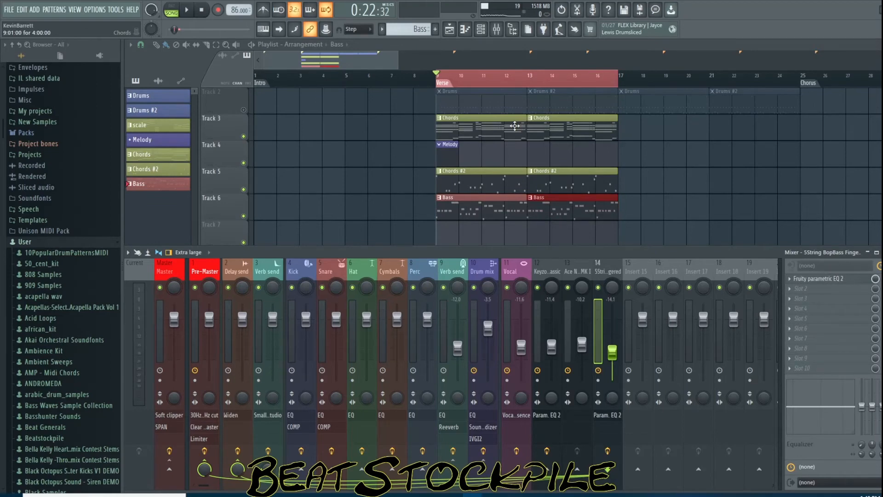
{"action": "left_click", "coordinate": [243, 110]}
{"action": "left_click", "coordinate": [188, 10]}
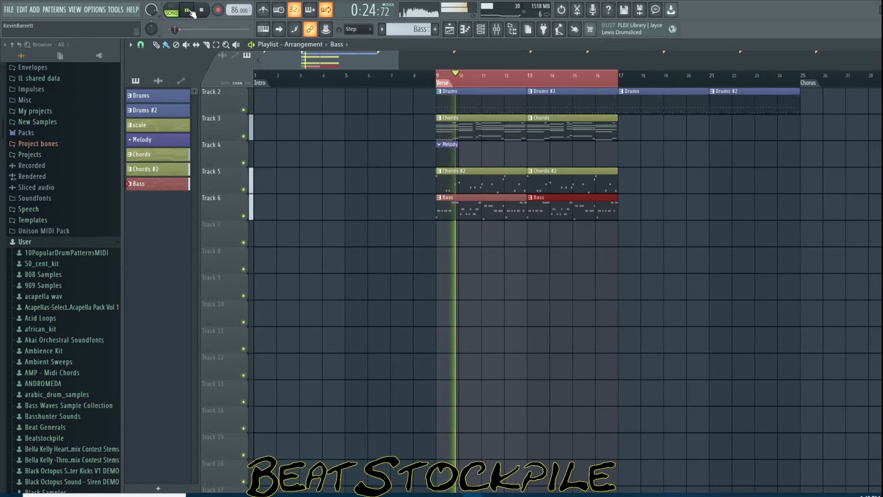
{"action": "left_click", "coordinate": [496, 30]}
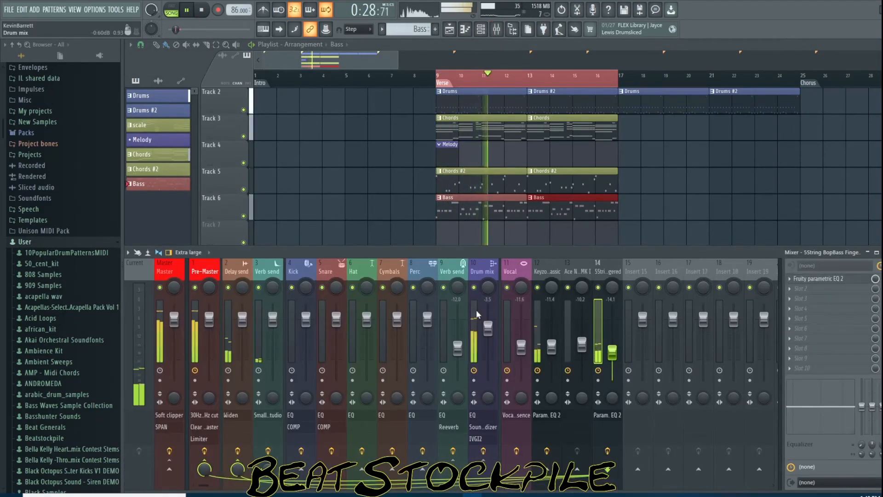
{"action": "left_click_drag", "start_coordinate": [480, 314], "coordinate": [480, 320]}
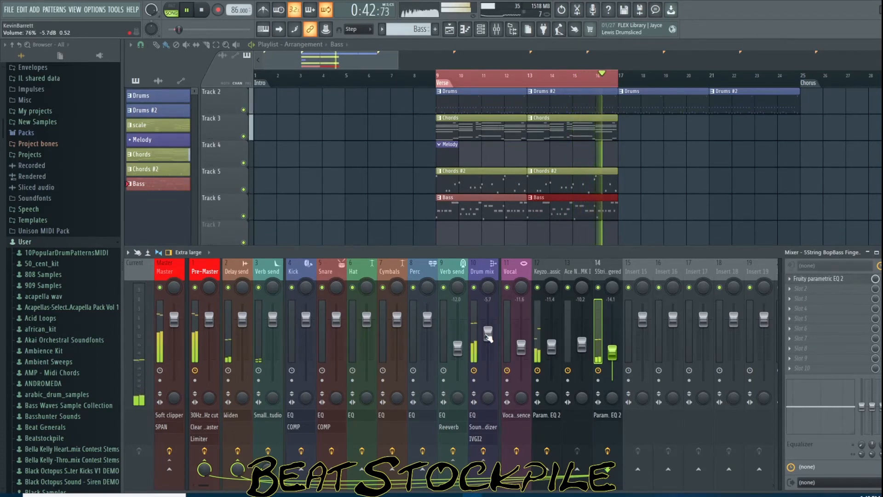
{"action": "key", "text": "space"}
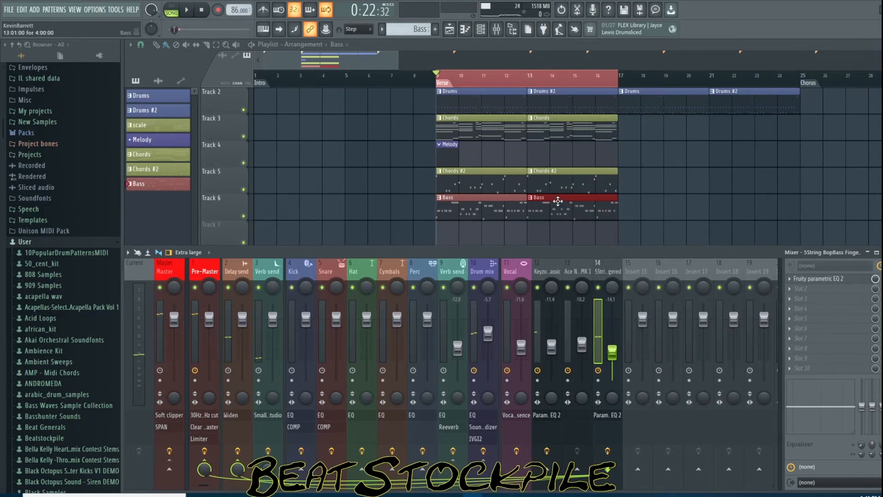
Duplicate the Bass clip to bar 17 on Track 6 and make the copy unique
{"action": "key", "text": "F9"}
{"action": "key", "text": "ctrl+b"}
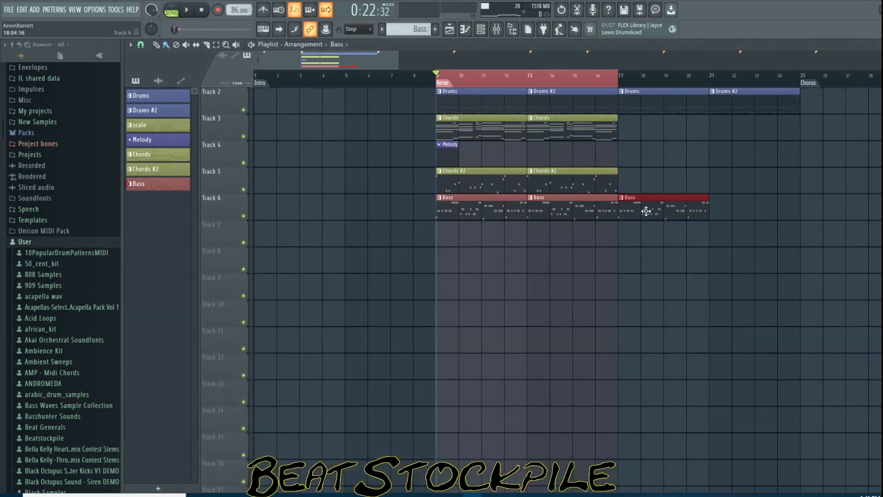
{"action": "right_click", "coordinate": [621, 202]}
{"action": "left_click", "coordinate": [643, 260]}
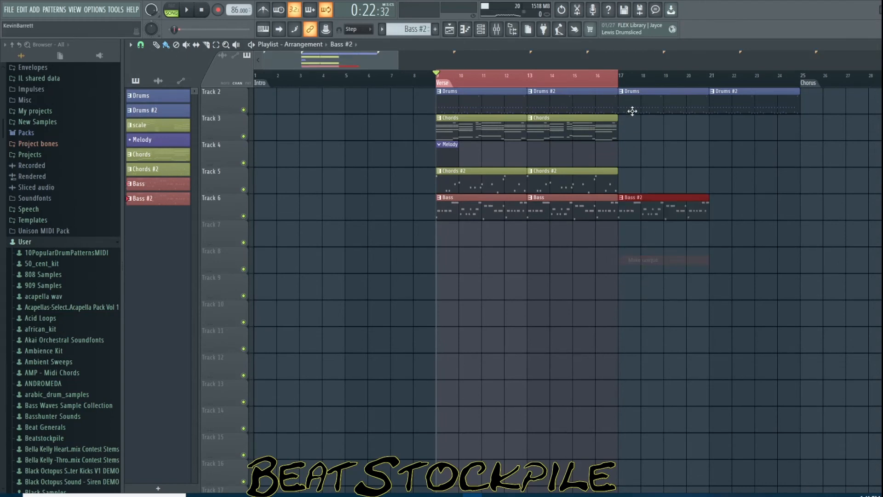
Open Splash Pro and regenerate the bass accompaniment with Modify MIDI
{"action": "left_click", "coordinate": [710, 75], "text": "ctrl+shift"}
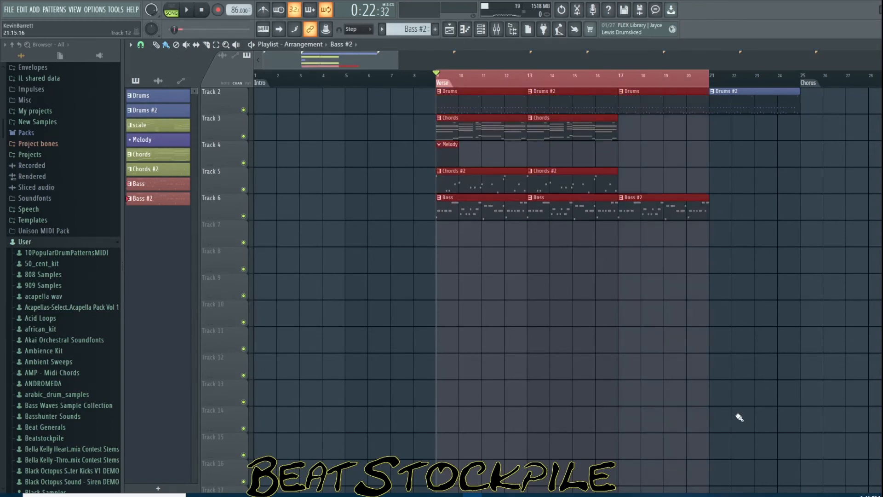
{"action": "left_click", "coordinate": [742, 495]}
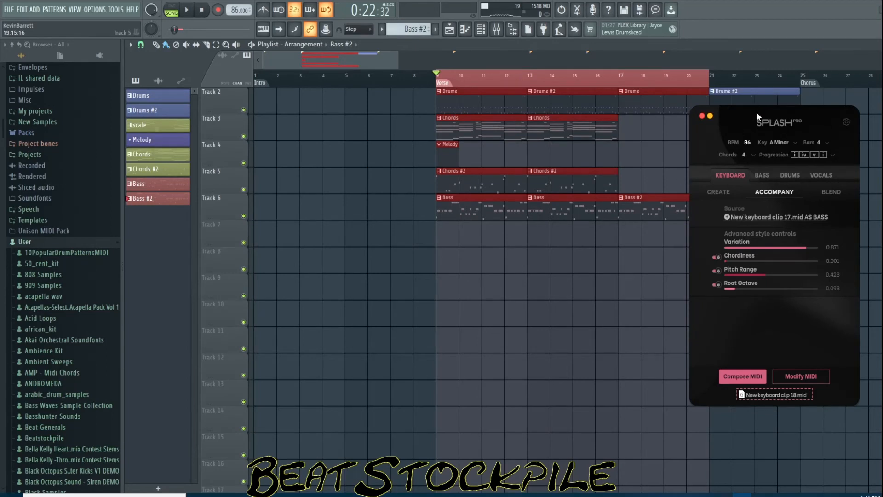
{"action": "left_click_drag", "start_coordinate": [756, 112], "coordinate": [783, 114]}
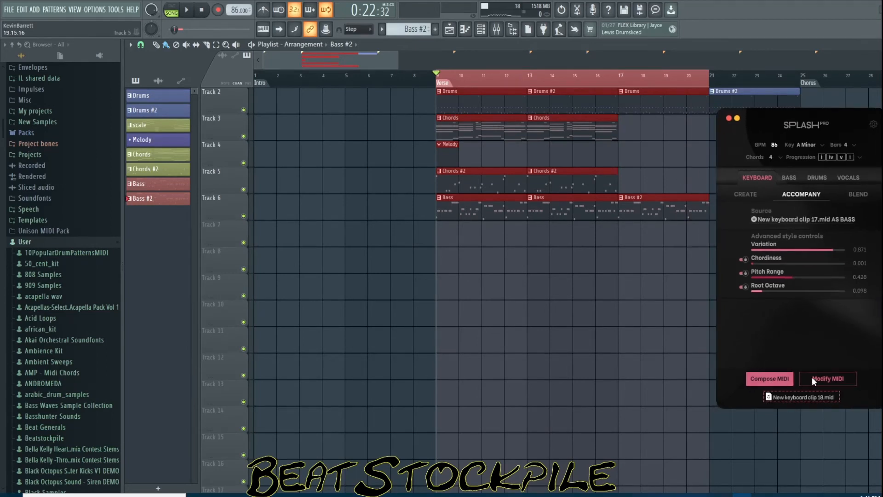
{"action": "left_click_drag", "start_coordinate": [803, 397], "coordinate": [664, 295]}
{"action": "right_click", "coordinate": [699, 287]}
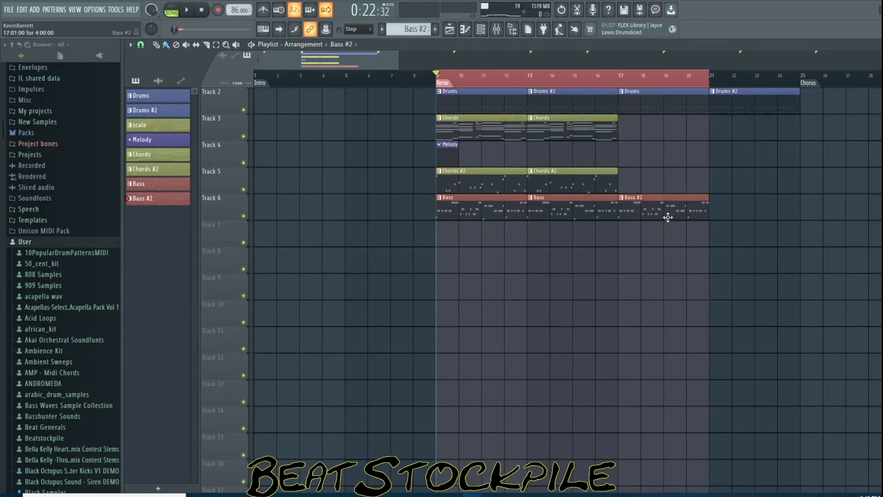
{"action": "left_click", "coordinate": [742, 495]}
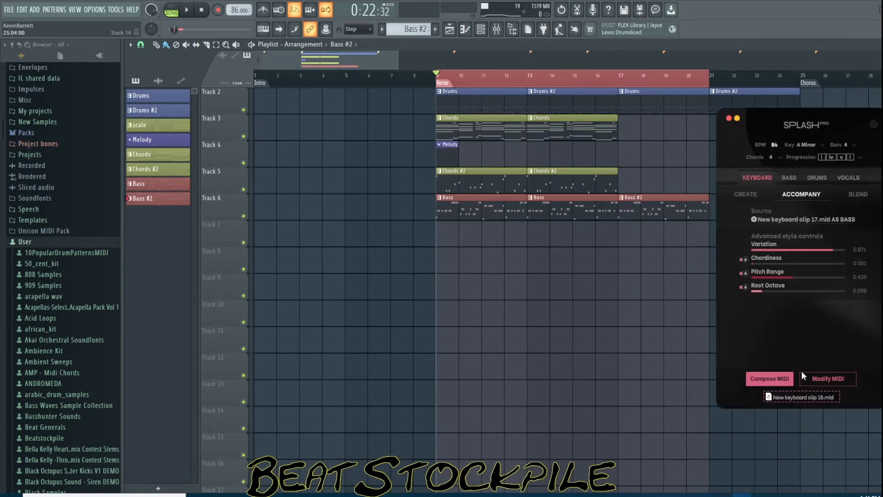
{"action": "left_click", "coordinate": [826, 377]}
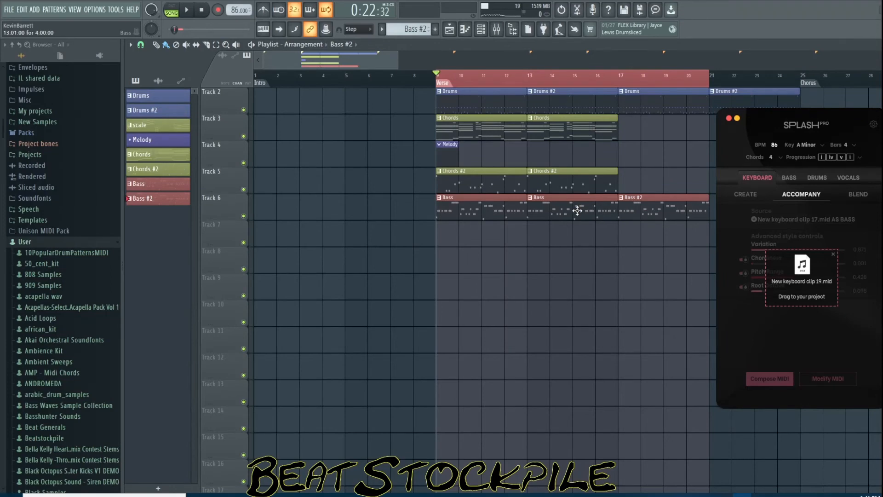
Open the Bass #2 clip in the piano roll and drop the newly generated Splash MIDI clip into it
{"action": "double_click", "coordinate": [649, 211]}
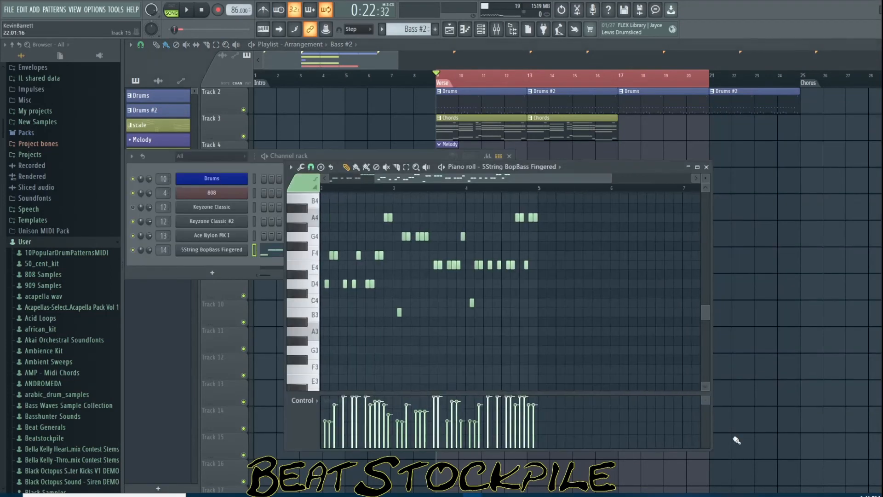
{"action": "left_click_drag", "start_coordinate": [560, 184], "coordinate": [407, 182]}
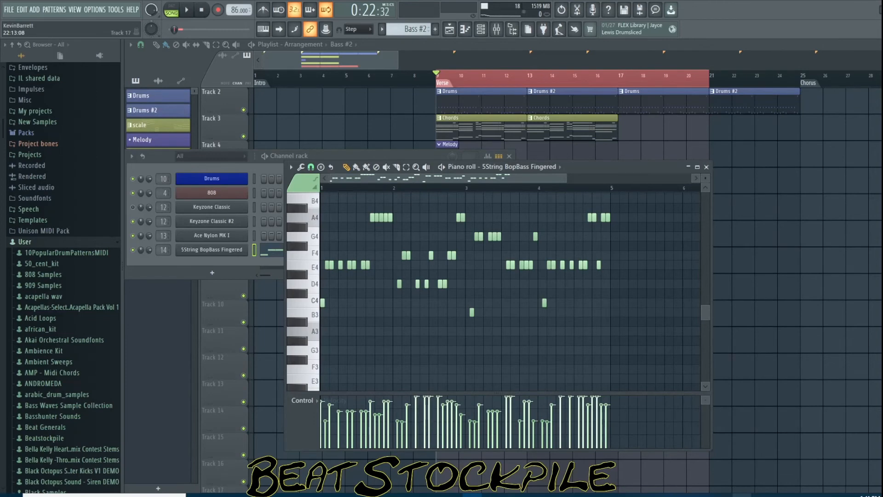
{"action": "left_click", "coordinate": [746, 495]}
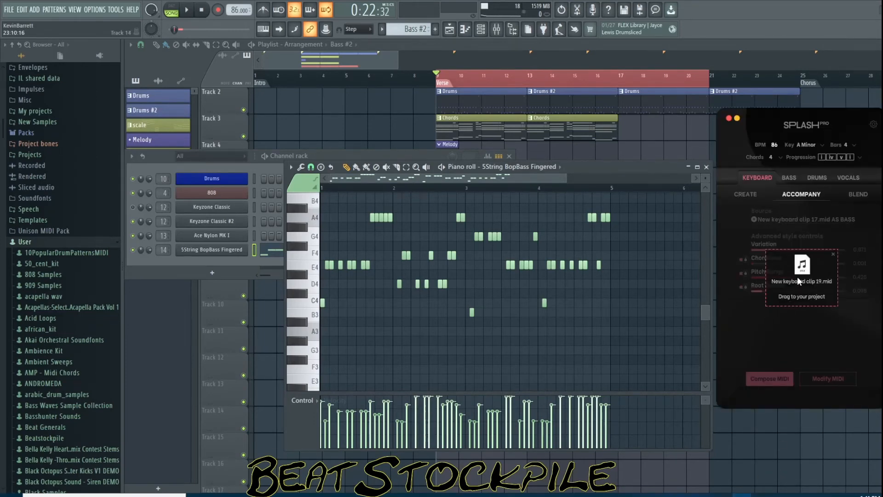
{"action": "left_click_drag", "start_coordinate": [798, 279], "coordinate": [490, 298]}
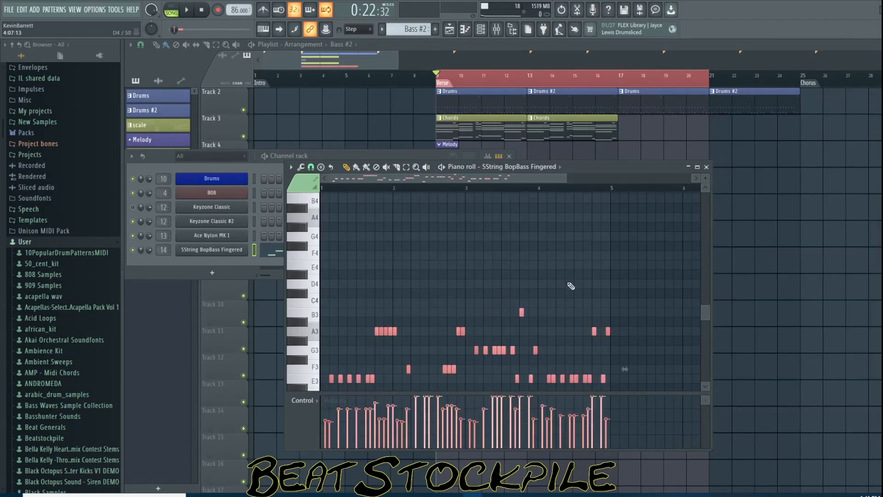
{"action": "scroll", "coordinate": [571, 286], "scroll_direction": "down", "scroll_amount": 4}
Close the piano roll and clone the Bass #2 clip to bar 21 on Track 6
{"action": "left_click", "coordinate": [742, 495]}
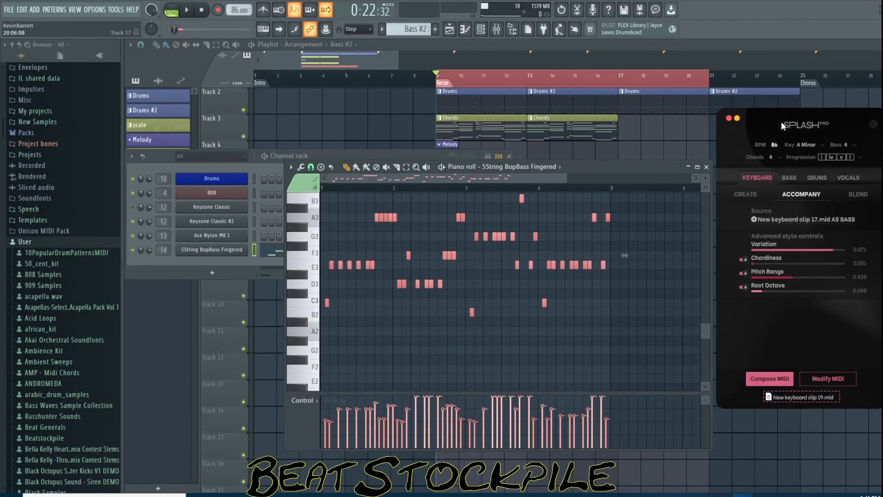
{"action": "left_click", "coordinate": [737, 118]}
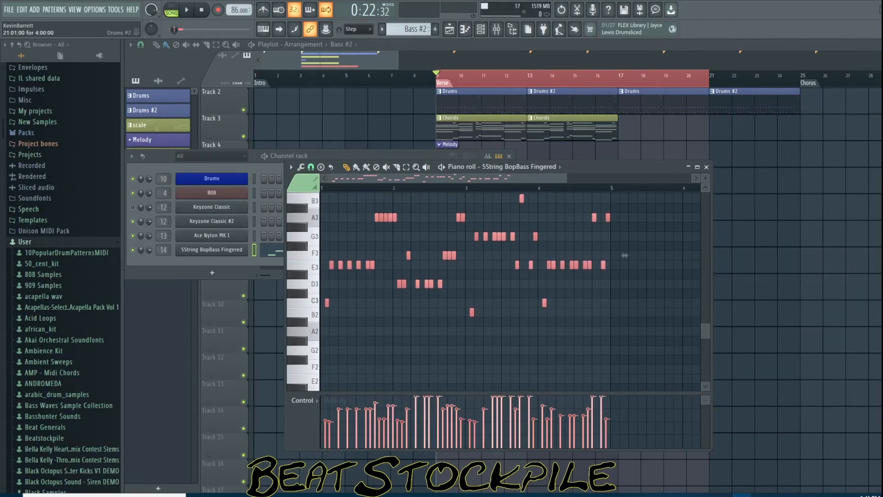
{"action": "left_click_drag", "start_coordinate": [882, 138], "coordinate": [777, 147]}
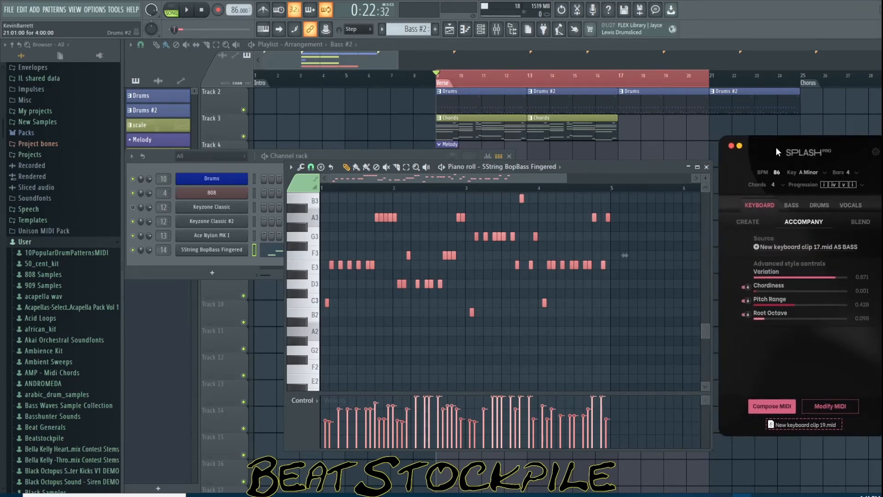
{"action": "left_click", "coordinate": [530, 46]}
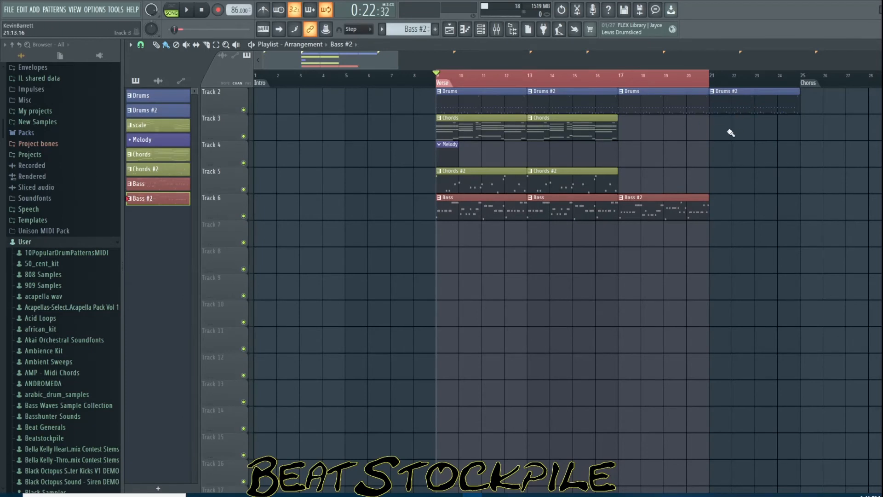
{"action": "left_click_drag", "start_coordinate": [690, 207], "coordinate": [751, 211]}
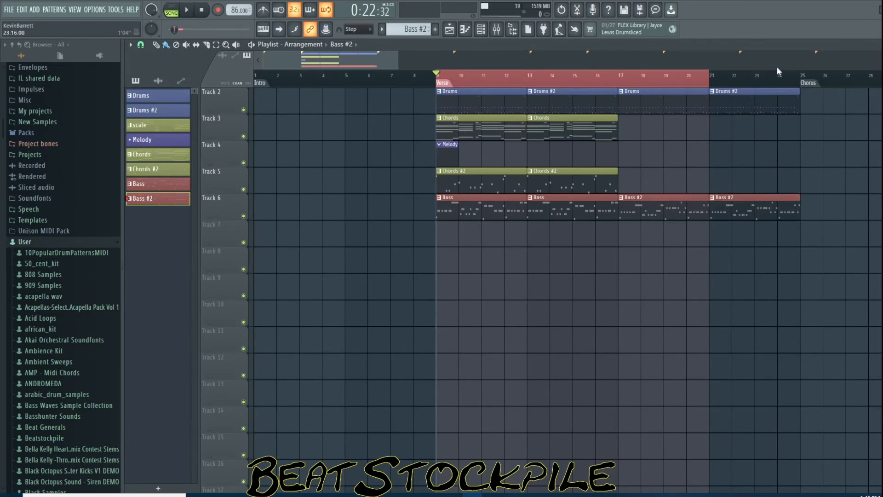
Set the timeline selection to end at bar 25 and play the song
{"action": "left_click", "coordinate": [802, 79], "text": "ctrl+shift"}
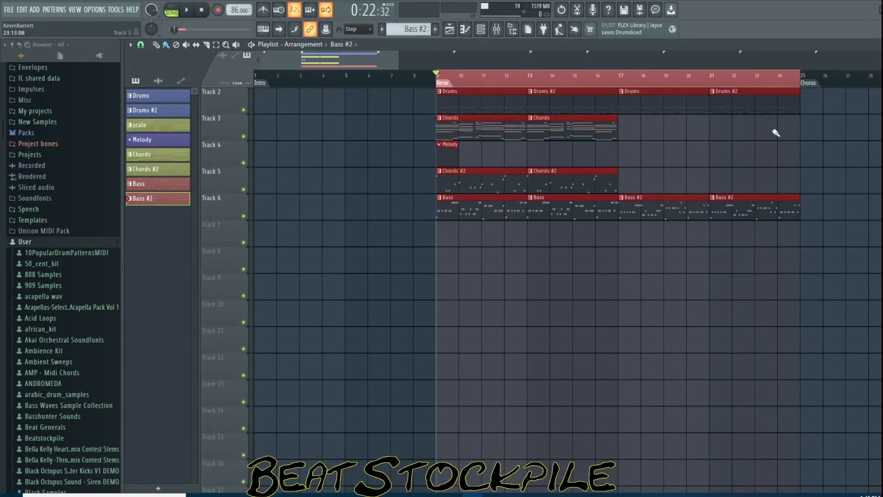
{"action": "left_click", "coordinate": [555, 303], "text": "ctrl"}
{"action": "key", "text": "space"}
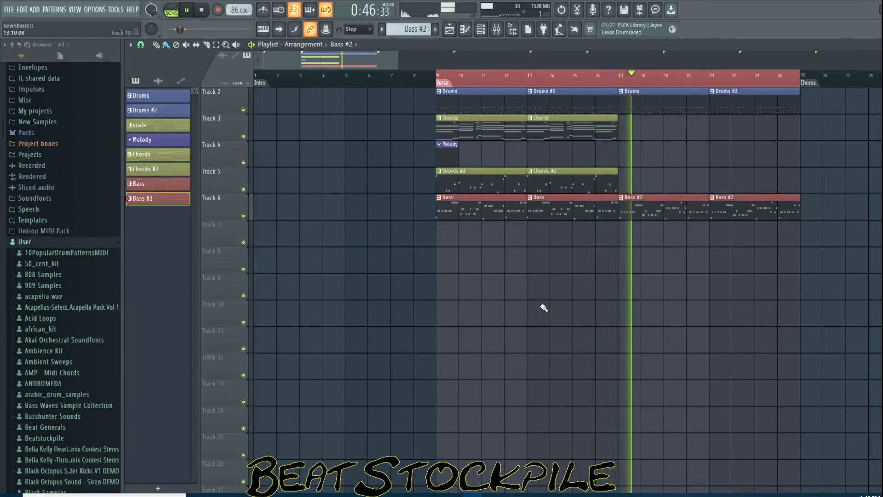
Open the Bass #2 clip in the piano roll and scroll to view its notes while the song plays
{"action": "double_click", "coordinate": [672, 208]}
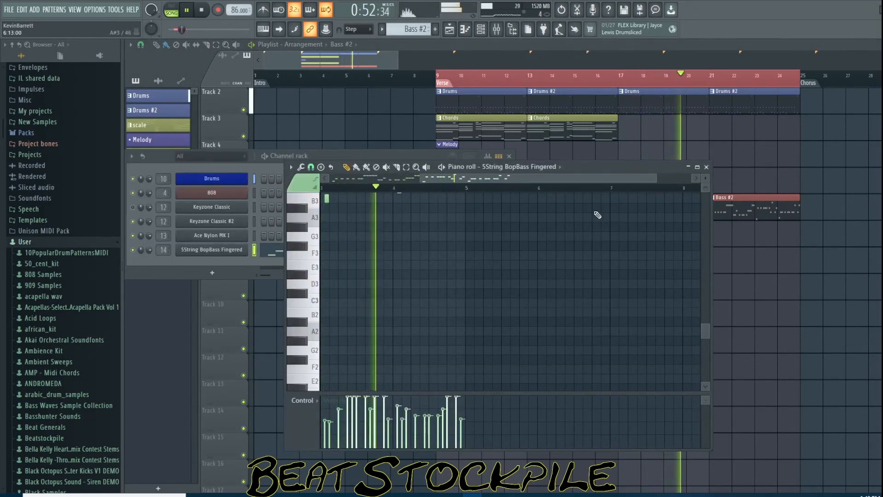
{"action": "left_click_drag", "start_coordinate": [586, 179], "coordinate": [460, 189]}
{"action": "scroll", "coordinate": [486, 292], "scroll_direction": "up", "scroll_amount": 4}
{"action": "scroll", "coordinate": [485, 292], "scroll_direction": "up", "scroll_amount": 1}
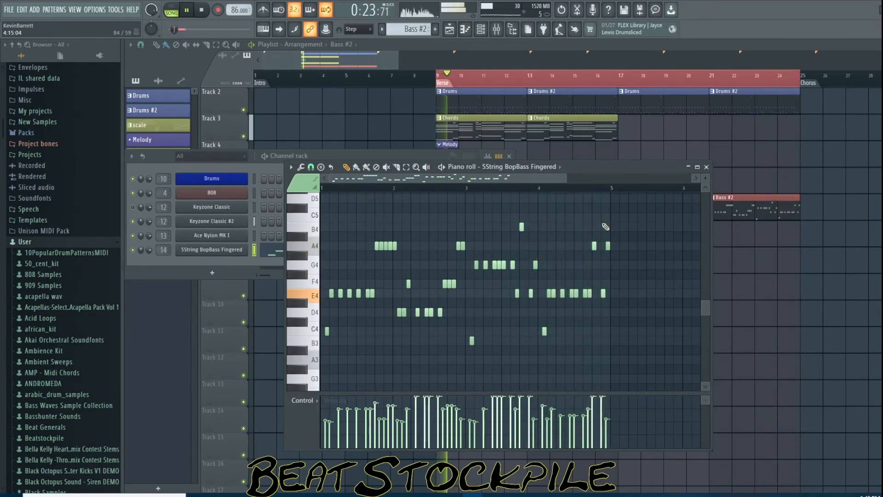
{"action": "key", "text": "space"}
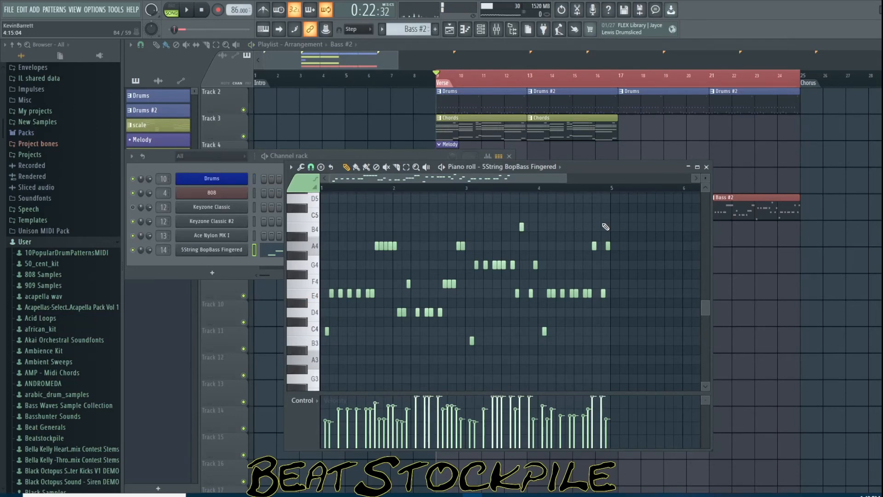
Close the piano roll, bring up Splash Pro and switch it to the Drums section
{"action": "left_click", "coordinate": [706, 167]}
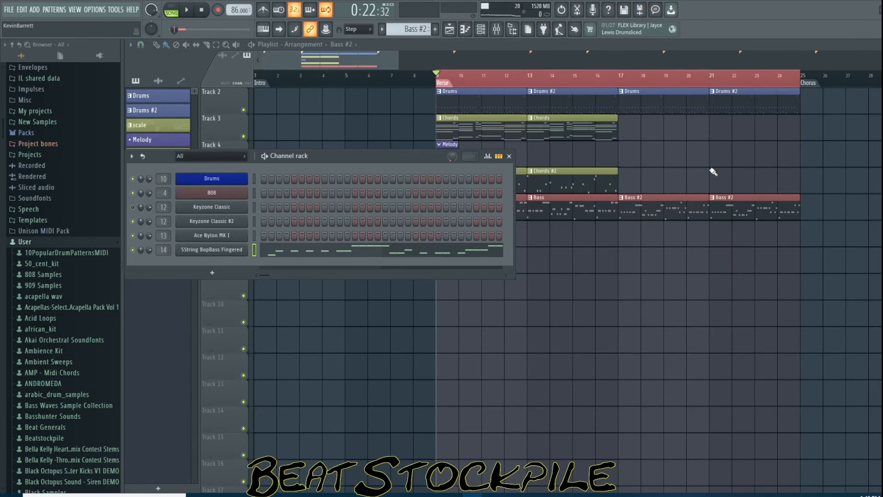
{"action": "left_click", "coordinate": [744, 495]}
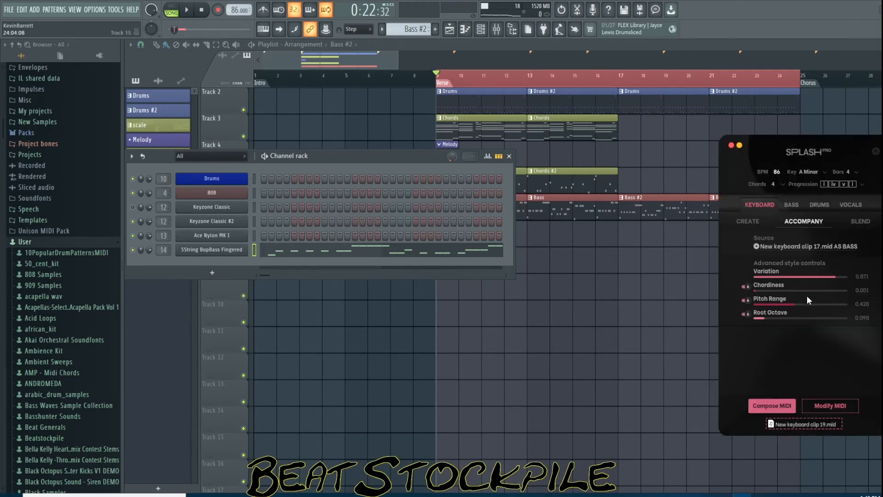
{"action": "left_click", "coordinate": [820, 206]}
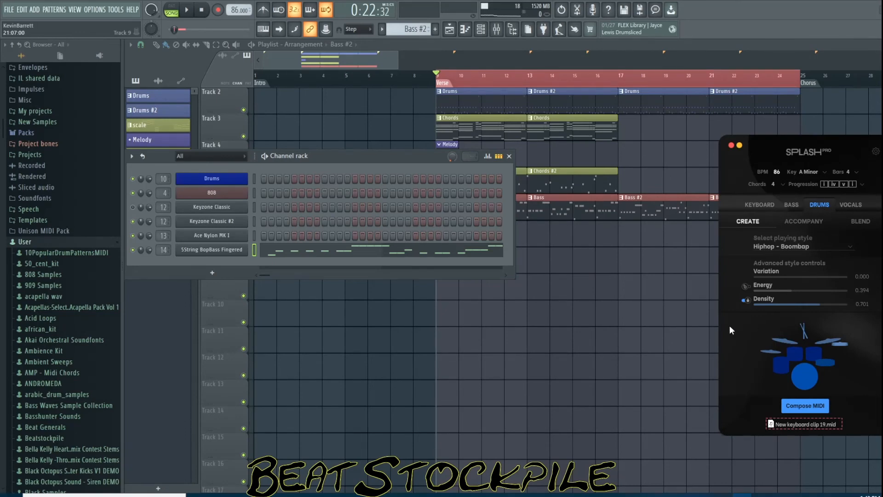
Insert a new empty track above the Drums track in the playlist
{"action": "left_click", "coordinate": [244, 111]}
{"action": "left_click", "coordinate": [244, 110]}
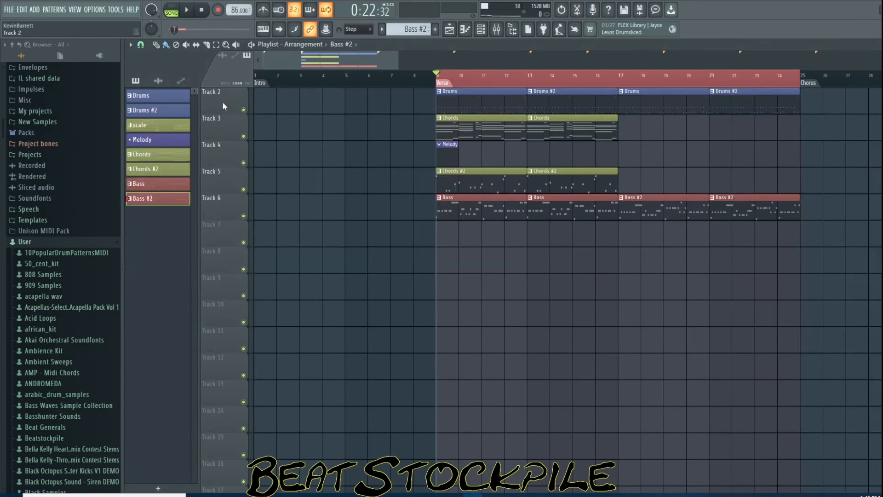
{"action": "right_click", "coordinate": [224, 105]}
{"action": "left_click", "coordinate": [241, 277]}
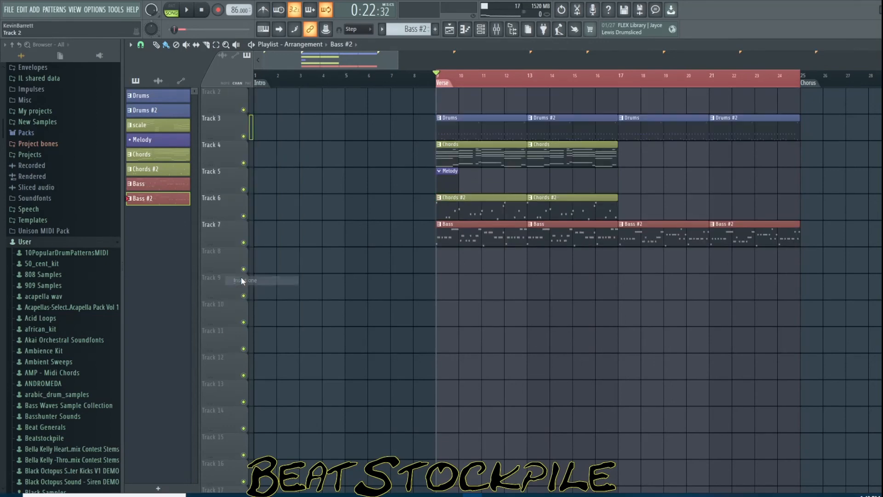
Create a new pattern named Drum, place it at bar 9 on Track 2, and mute the old drums track
{"action": "left_click", "coordinate": [435, 29]}
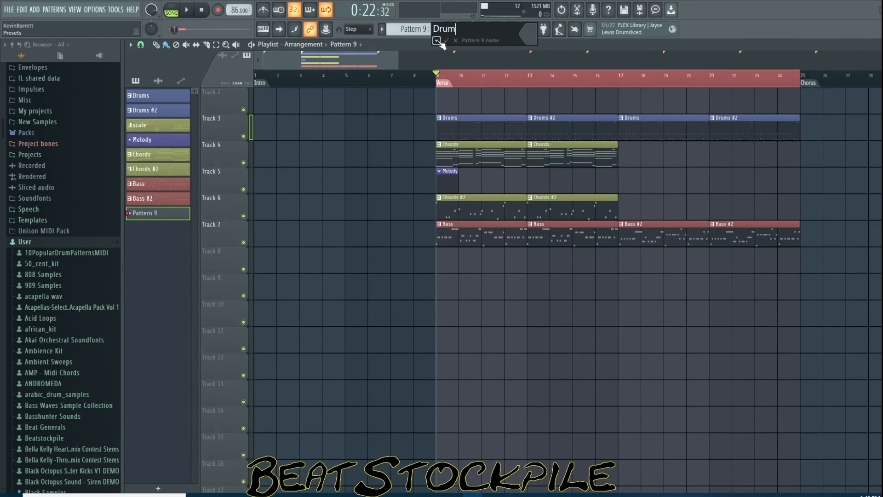
{"action": "type", "text": "Drum"}
{"action": "key", "text": "Return"}
{"action": "left_click", "coordinate": [442, 104]}
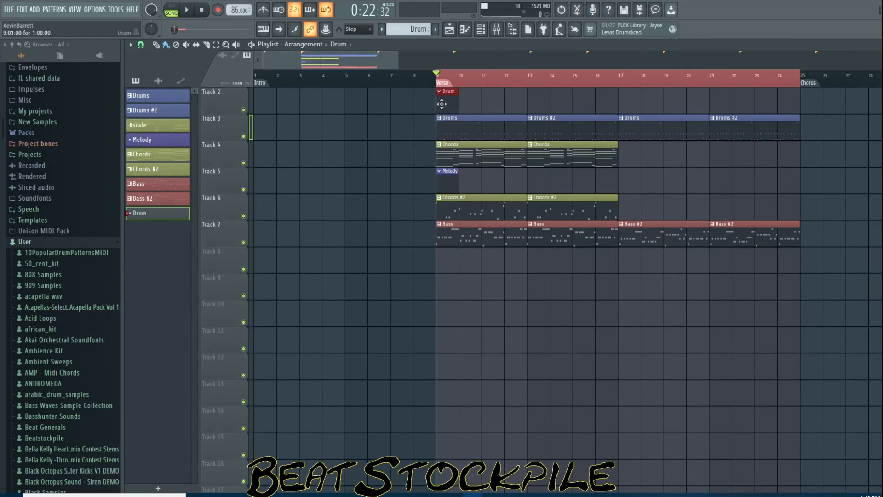
{"action": "left_click", "coordinate": [243, 136]}
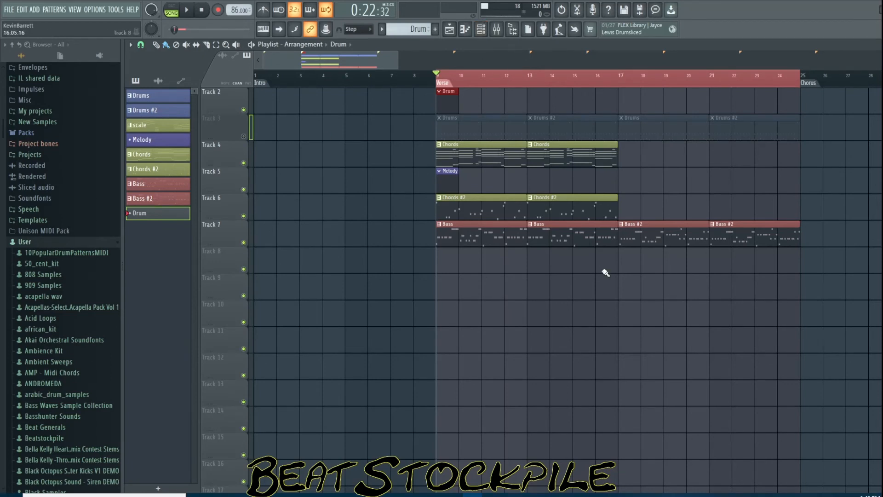
Bring up Splash Pro, adjust the Energy control in the Drums section and compose a new drum MIDI clip
{"action": "left_click", "coordinate": [742, 496]}
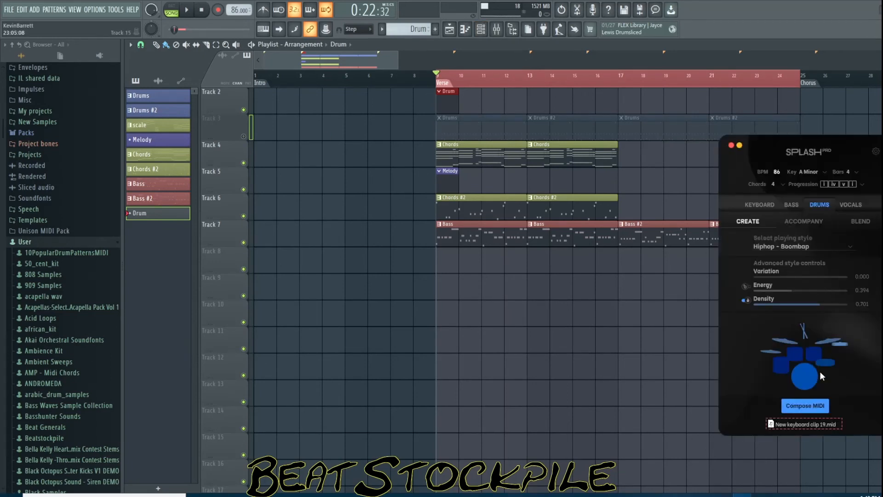
{"action": "left_click", "coordinate": [746, 287]}
{"action": "left_click_drag", "start_coordinate": [789, 291], "coordinate": [791, 291]}
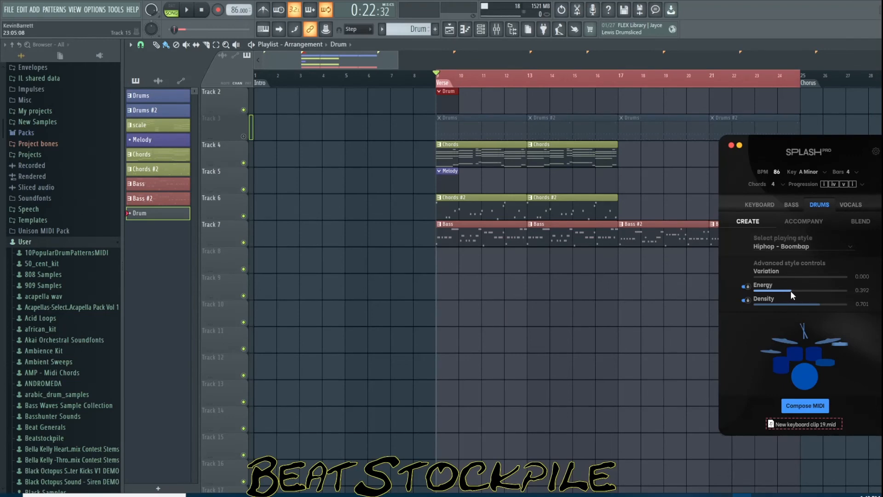
{"action": "left_click", "coordinate": [810, 406]}
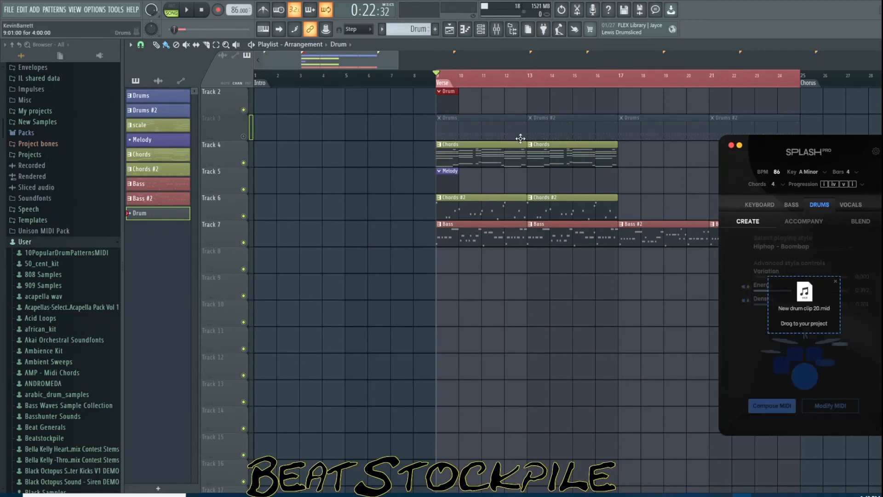
Open the Drum pattern's piano roll targeting the Drums channel
{"action": "double_click", "coordinate": [448, 91]}
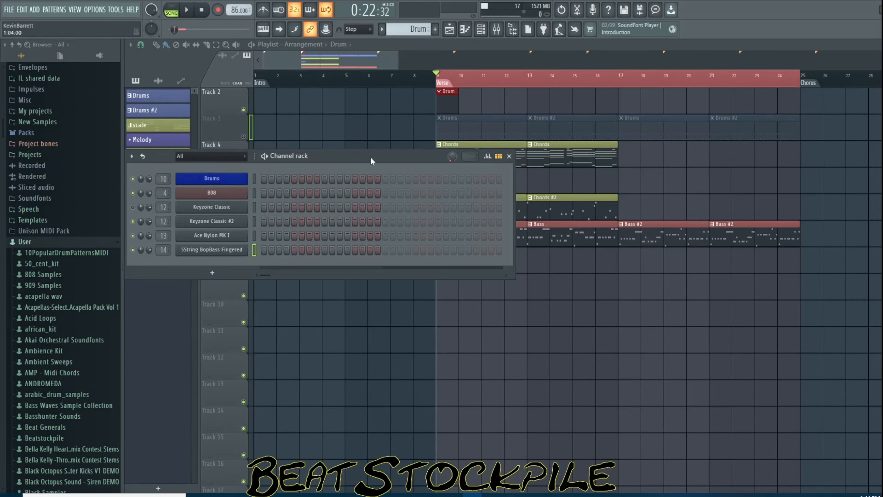
{"action": "left_click", "coordinate": [468, 32]}
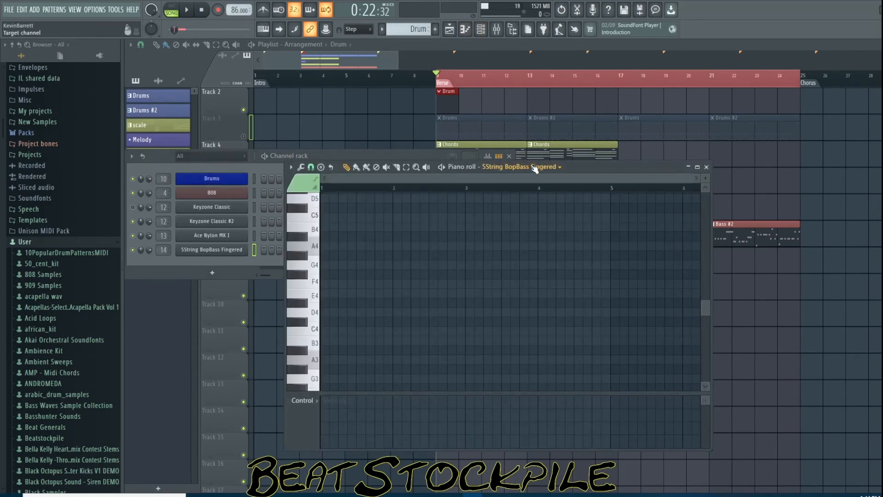
{"action": "left_click", "coordinate": [535, 169]}
{"action": "left_click", "coordinate": [517, 186]}
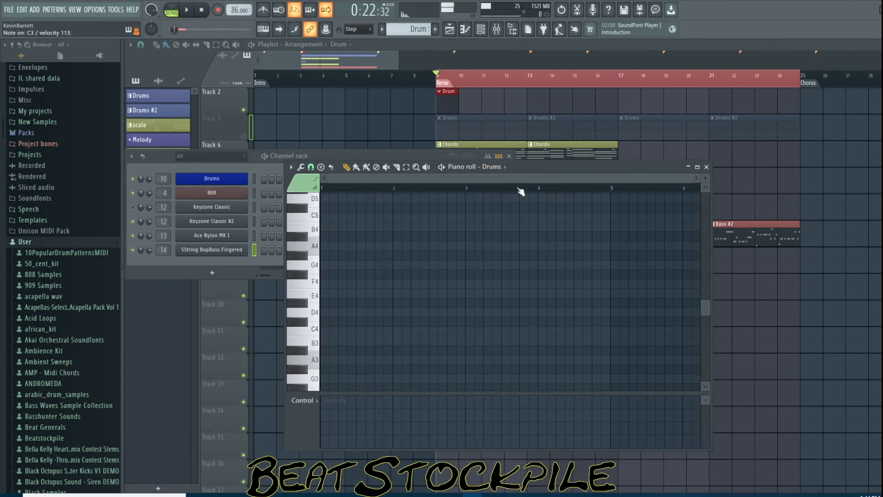
{"action": "left_click", "coordinate": [254, 178]}
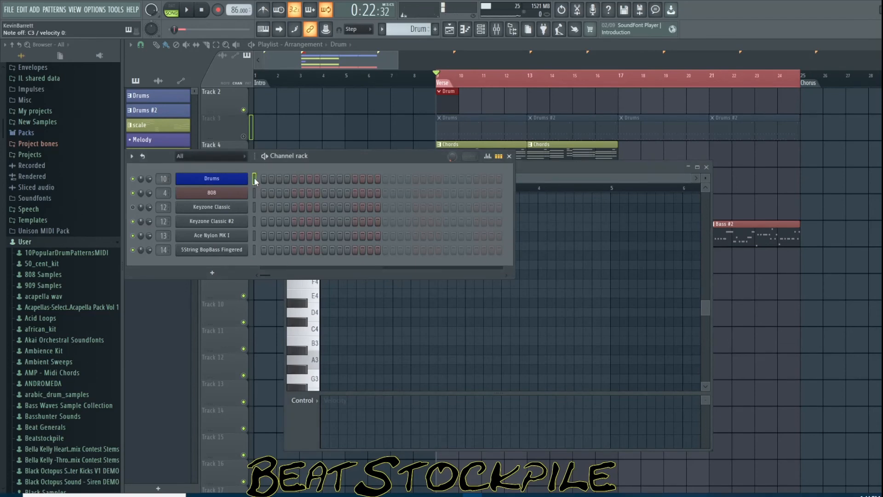
{"action": "left_click", "coordinate": [595, 167]}
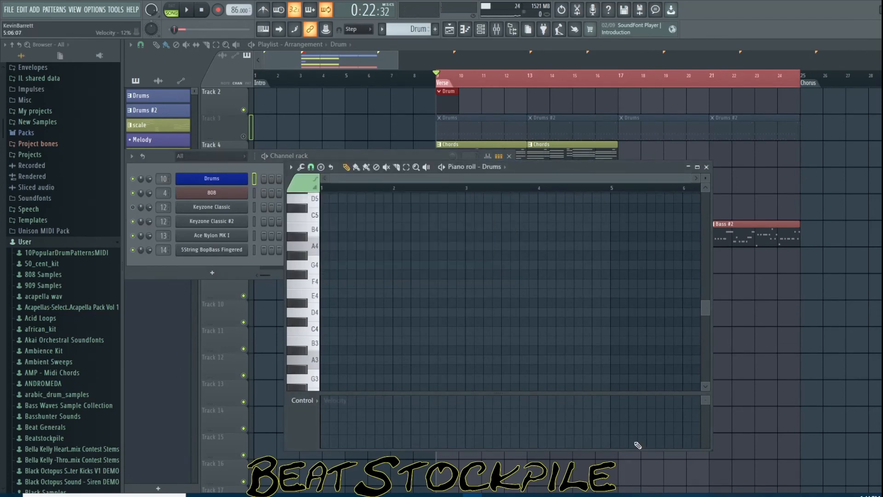
Drag the generated drum MIDI clip from Splash Pro into the Drum pattern's piano roll
{"action": "left_click", "coordinate": [741, 495]}
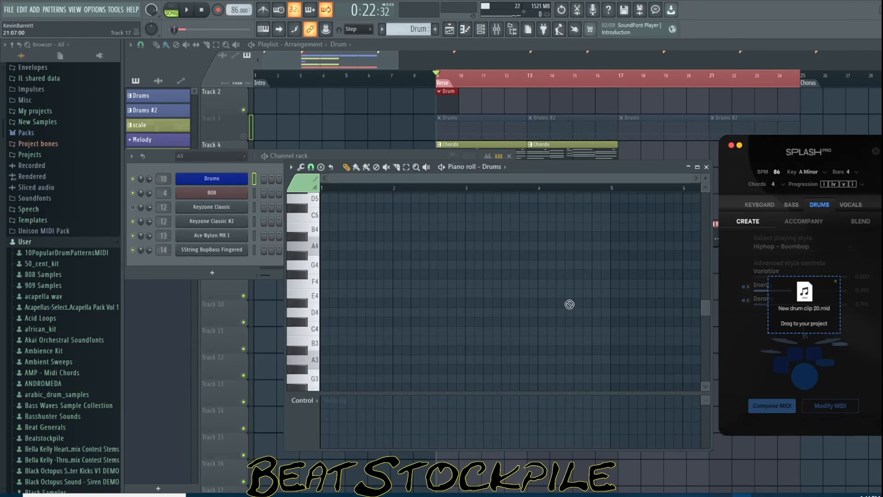
{"action": "left_click_drag", "start_coordinate": [569, 304], "coordinate": [516, 335]}
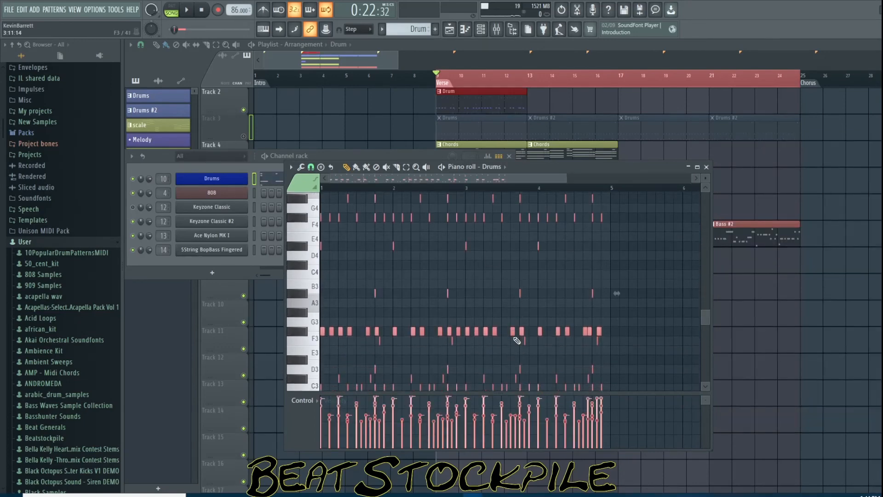
{"action": "scroll", "coordinate": [517, 340], "scroll_direction": "down", "scroll_amount": 3}
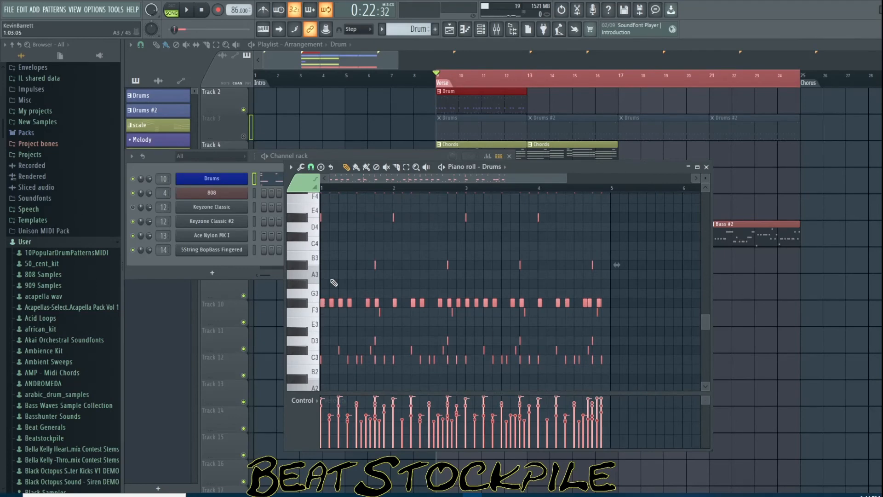
Close the piano roll and copy the Drum clip to bar 13 on Track 2
{"action": "left_click", "coordinate": [338, 65]}
{"action": "left_click_drag", "start_coordinate": [481, 110], "coordinate": [571, 99]}
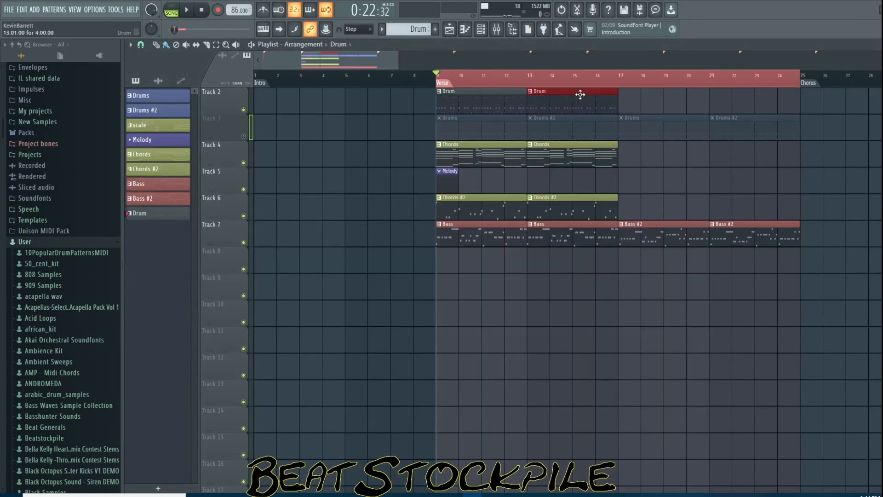
Play the song and lower the 5String BopBass Fingered fader to -19.4 and the Keyzone Classic fader to -13.8
{"action": "key", "text": "space"}
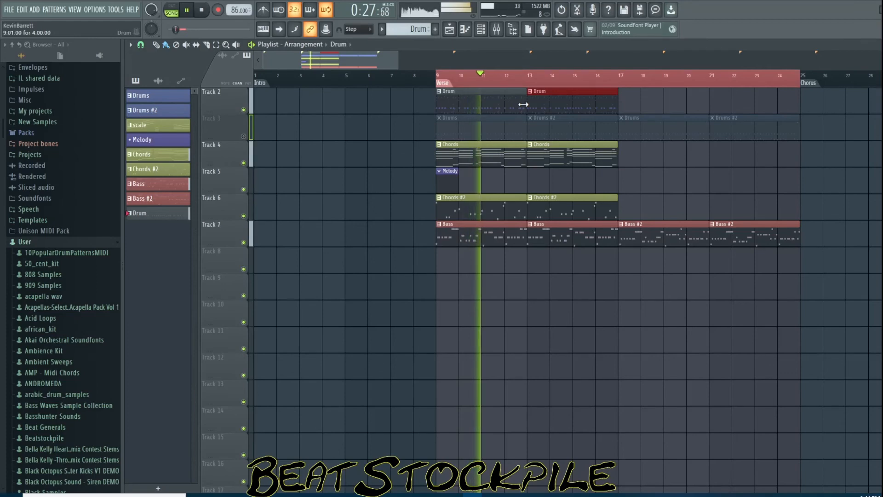
{"action": "left_click", "coordinate": [496, 29]}
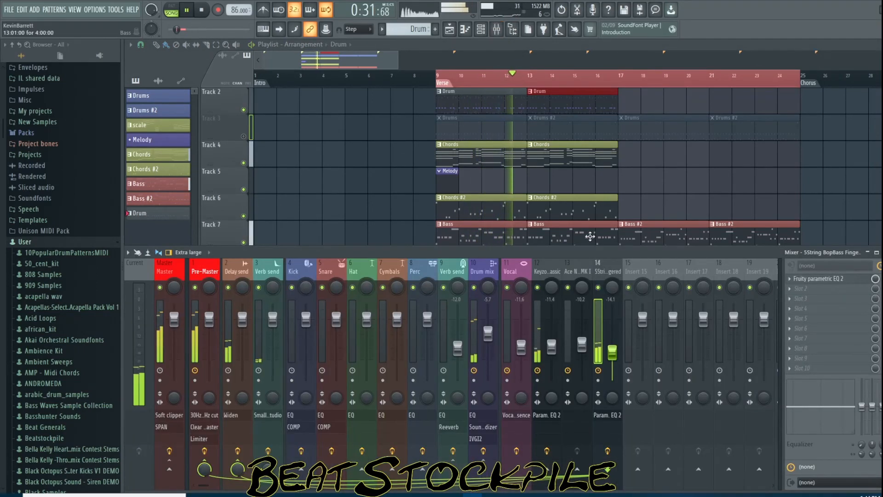
{"action": "left_click_drag", "start_coordinate": [612, 353], "coordinate": [612, 361]}
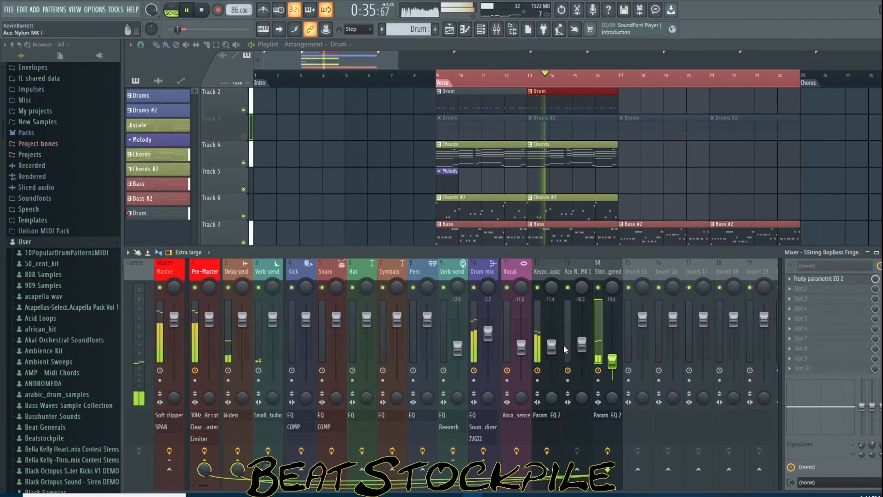
{"action": "left_click_drag", "start_coordinate": [556, 352], "coordinate": [555, 357]}
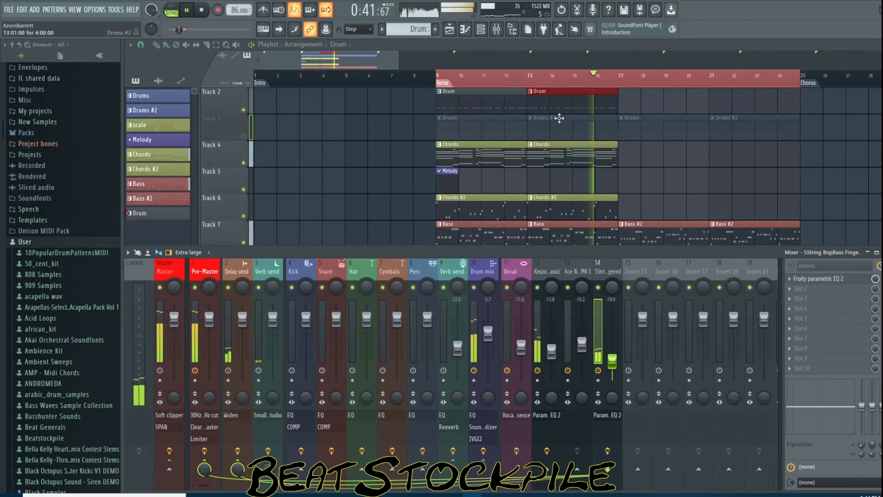
Copy the Drum clips to bars 17 and 21 and a Chords #2 clip to bar 21, then stop playback
{"action": "left_click_drag", "start_coordinate": [572, 107], "coordinate": [734, 117]}
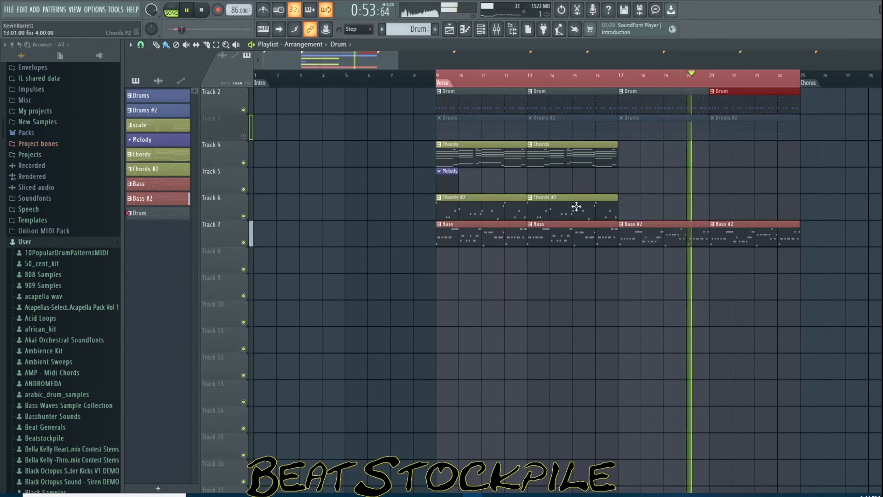
{"action": "left_click_drag", "start_coordinate": [576, 207], "coordinate": [767, 223]}
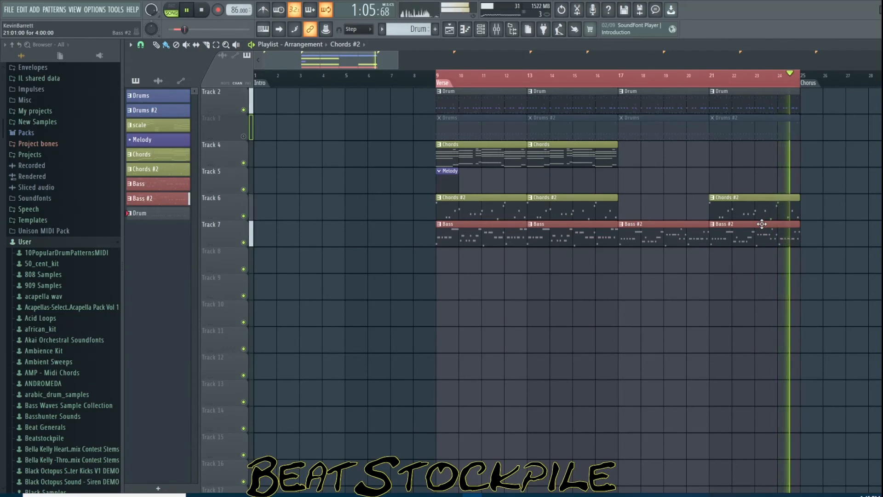
{"action": "key", "text": "space"}
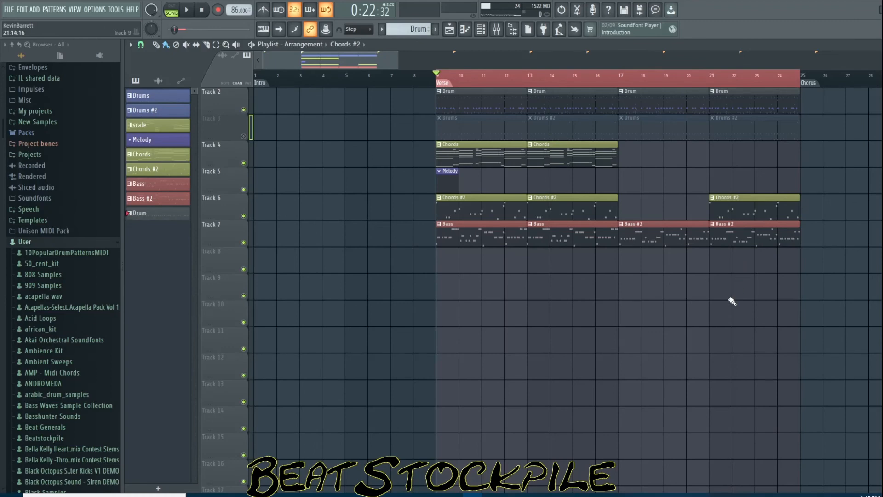
Render the voice in Splash Pro's Vocals section and drag the rendered vocal clip to bar 9 on Track 2
{"action": "left_click", "coordinate": [741, 496]}
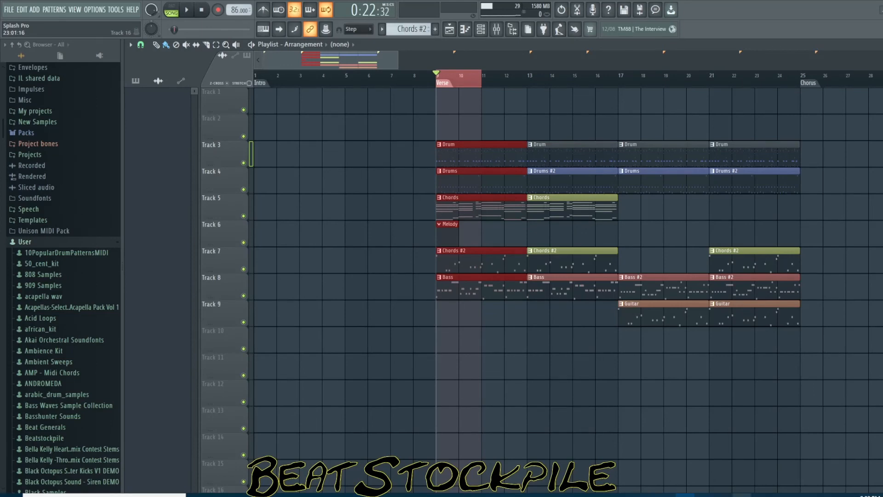
{"action": "left_click", "coordinate": [742, 496]}
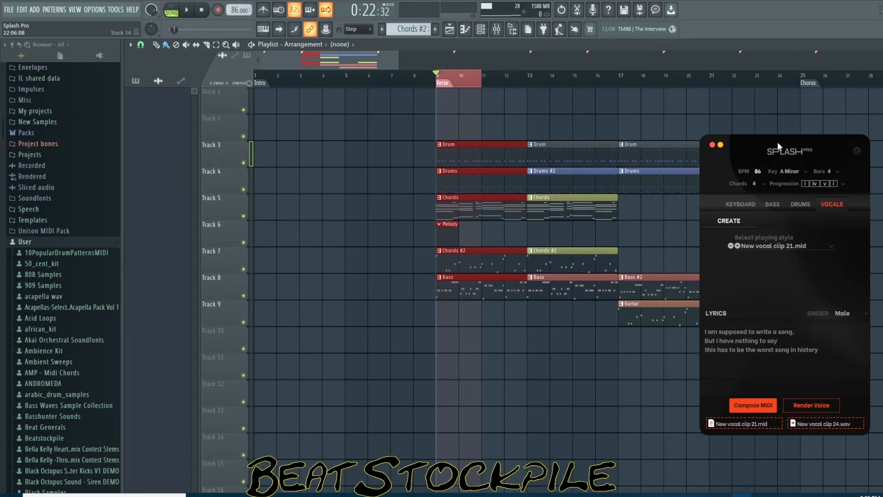
{"action": "mouse_move", "coordinate": [778, 142]}
{"action": "left_mouse_down"}
{"action": "mouse_move", "coordinate": [805, 146]}
{"action": "mouse_move", "coordinate": [789, 150]}
{"action": "left_mouse_up"}
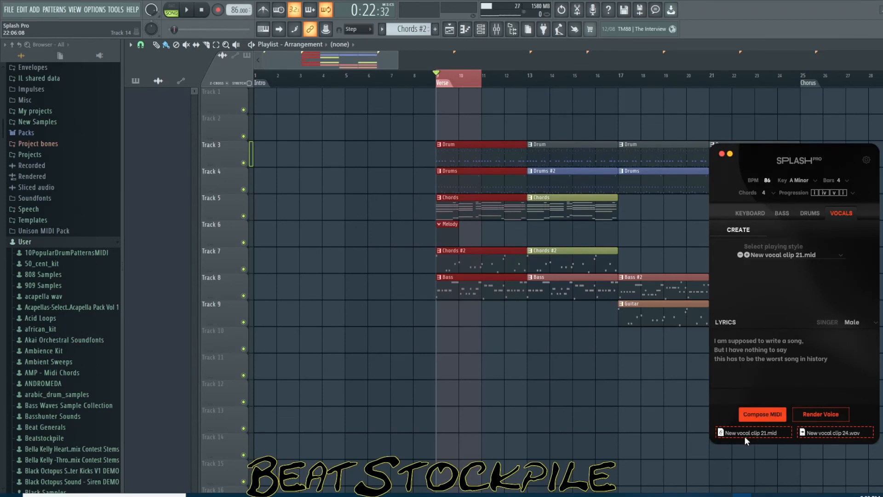
{"action": "left_click_drag", "start_coordinate": [765, 432], "coordinate": [768, 400]}
{"action": "left_click", "coordinate": [826, 416]}
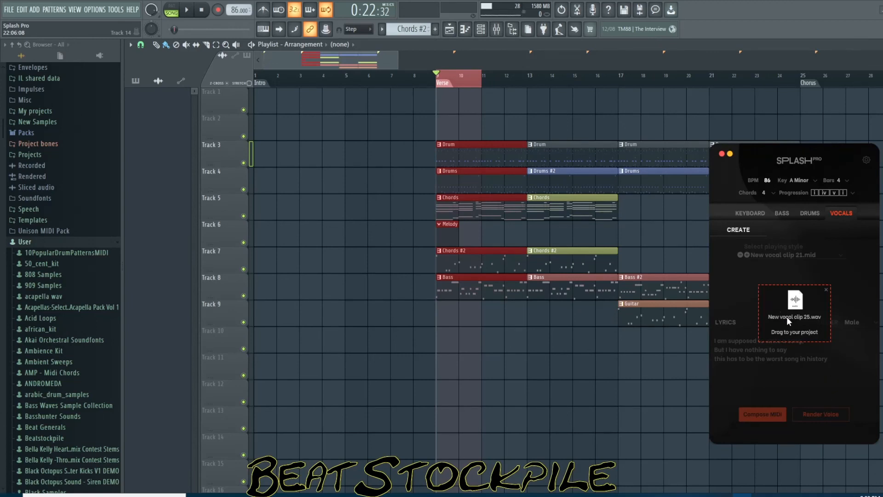
{"action": "left_click_drag", "start_coordinate": [787, 317], "coordinate": [443, 121]}
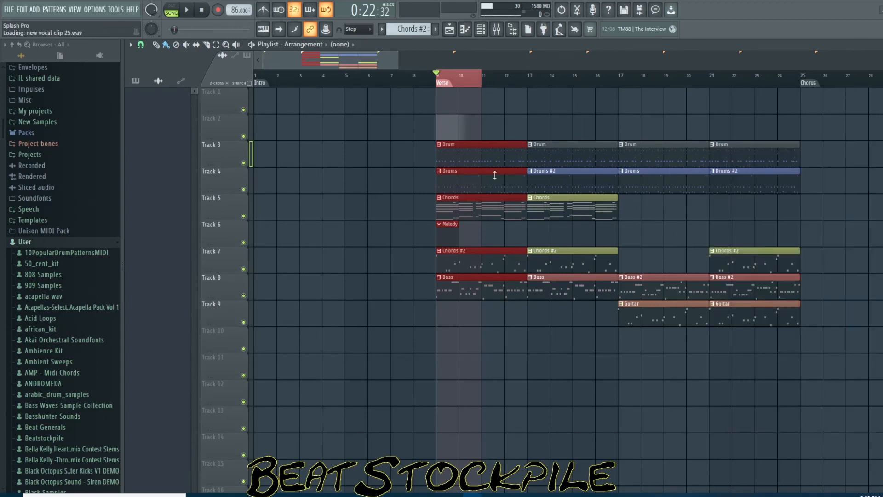
Configure the vocal clip's settings with Stretch time-stretching mode, Normalize enabled and mixer track 13
{"action": "double_click", "coordinate": [492, 133]}
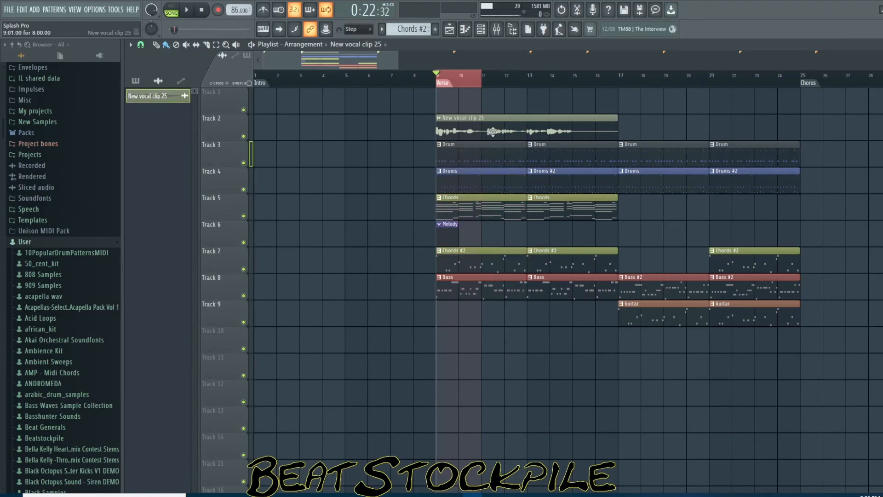
{"action": "left_click", "coordinate": [326, 183]}
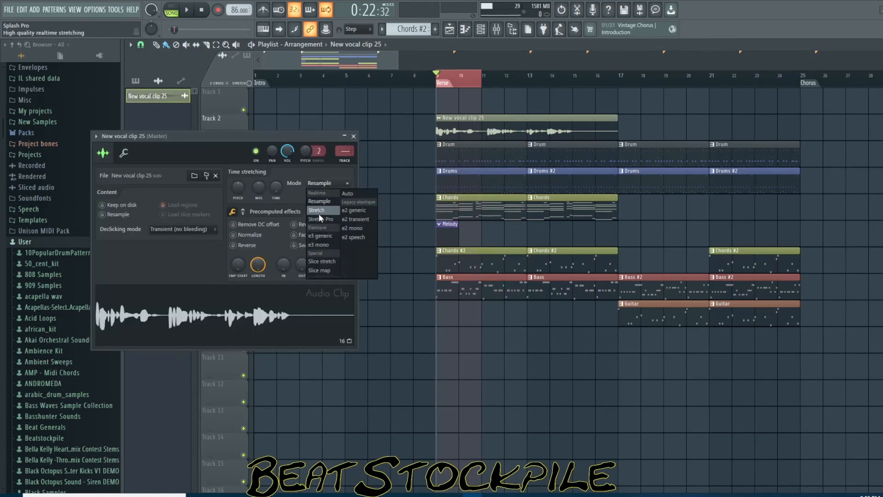
{"action": "left_click", "coordinate": [316, 210]}
{"action": "left_click", "coordinate": [233, 235]}
{"action": "mouse_move", "coordinate": [336, 157]}
{"action": "left_mouse_down"}
{"action": "mouse_move", "coordinate": [336, 130]}
{"action": "mouse_move", "coordinate": [344, 158]}
{"action": "left_mouse_up"}
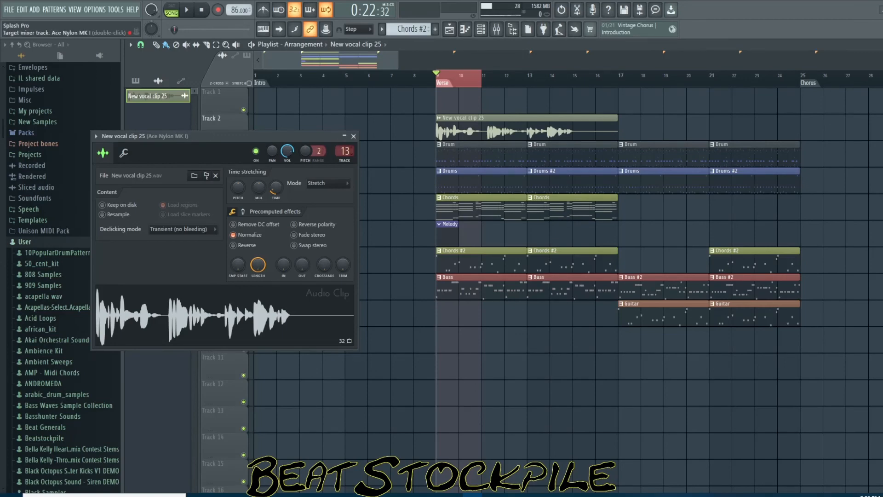
{"action": "left_click", "coordinate": [353, 136]}
Set the timeline selection to end at bar 17 and play the section back
{"action": "right_click", "coordinate": [615, 83]}
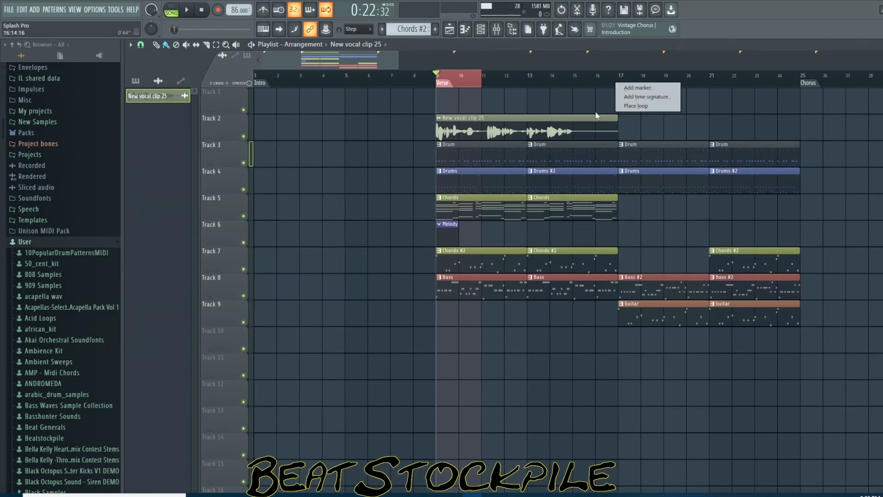
{"action": "left_click", "coordinate": [619, 79]}
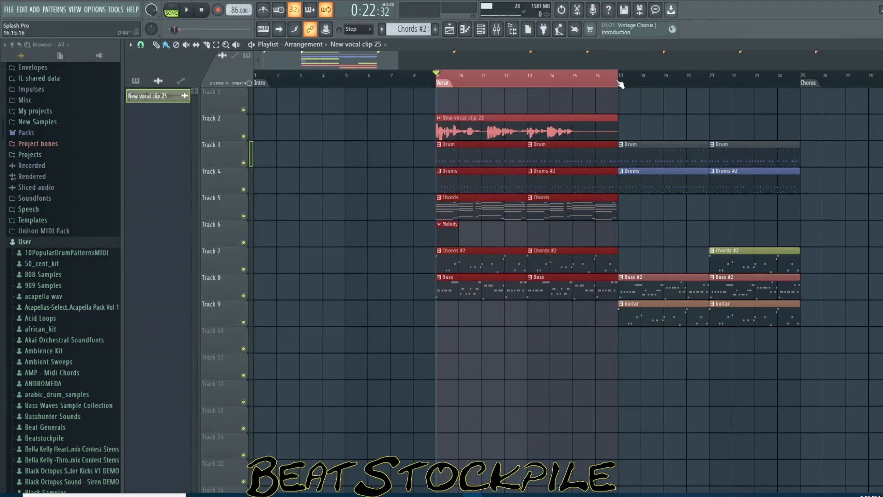
{"action": "key", "text": "space"}
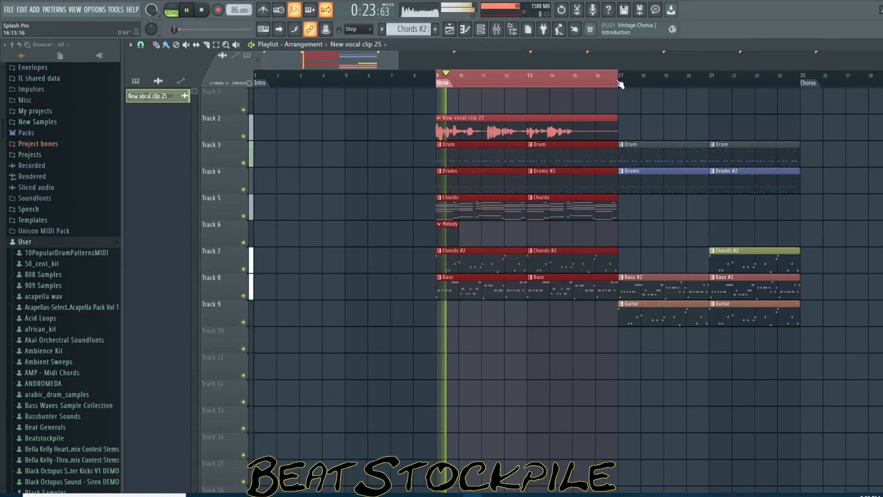
{"action": "key", "text": "space"}
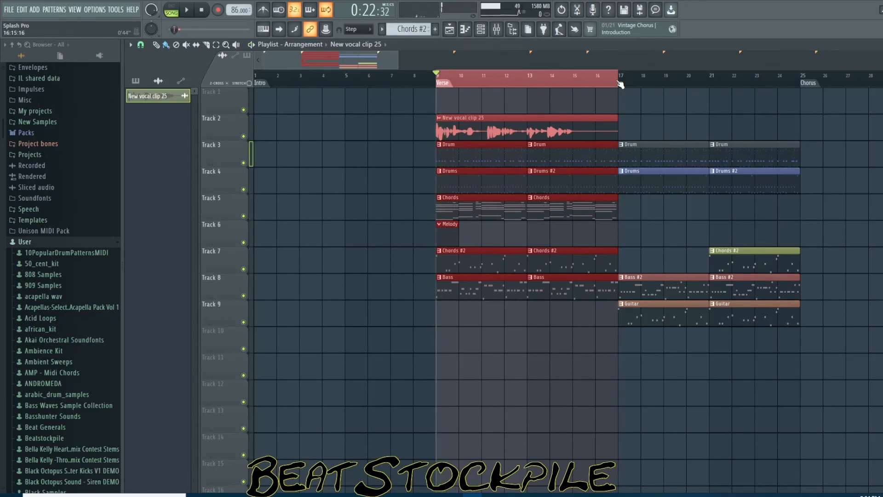
Play back the arrangement from bar 9 with the mixer open, then stop playback
{"action": "key", "text": "space"}
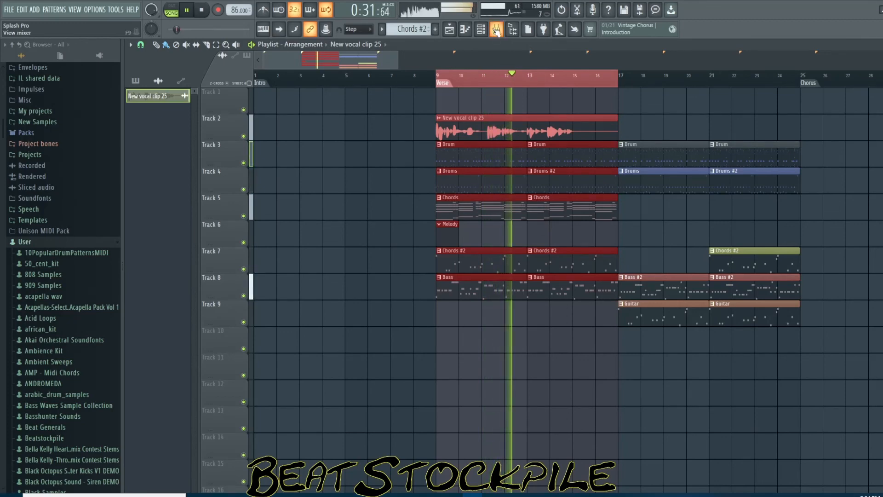
{"action": "left_click", "coordinate": [495, 31]}
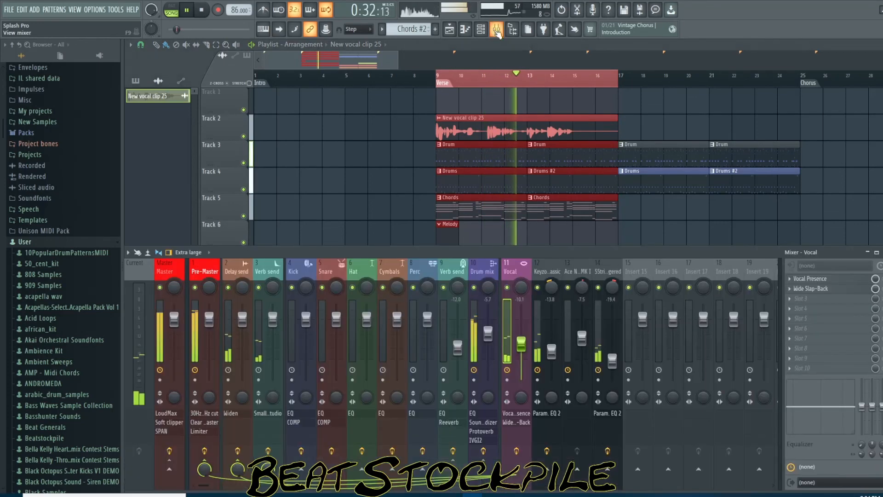
{"action": "left_click", "coordinate": [742, 494]}
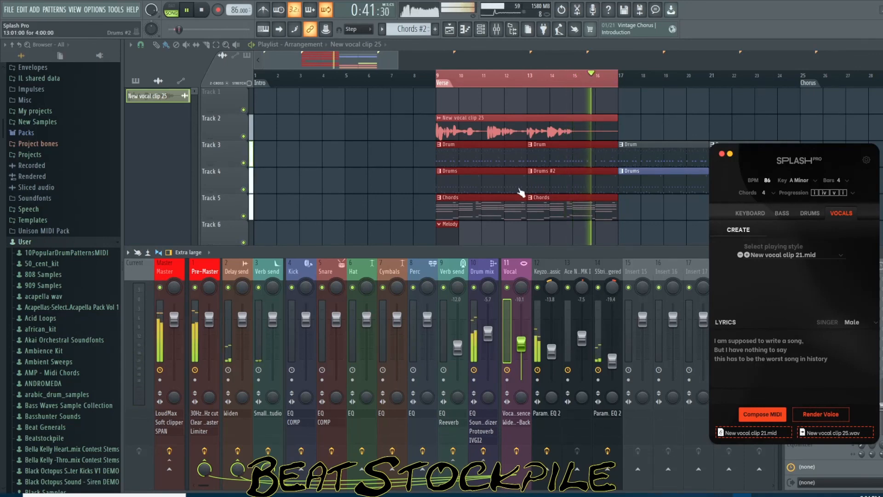
{"action": "left_click", "coordinate": [208, 10]}
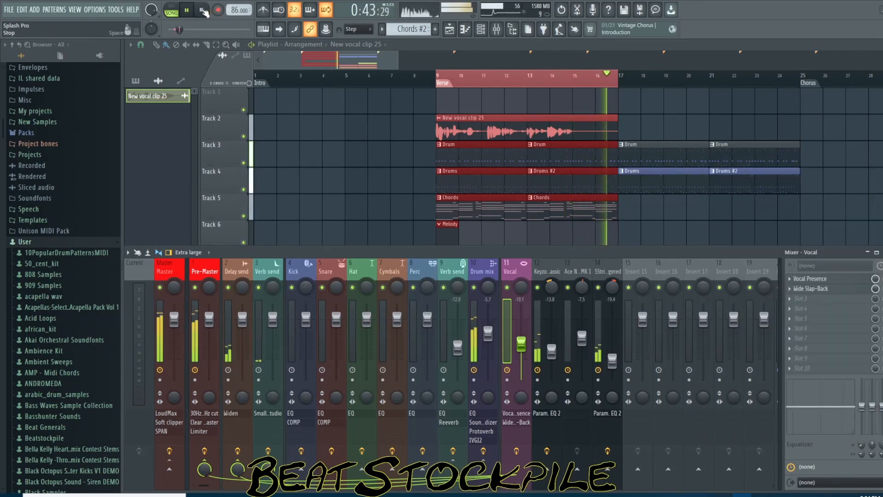
{"action": "left_click", "coordinate": [202, 10]}
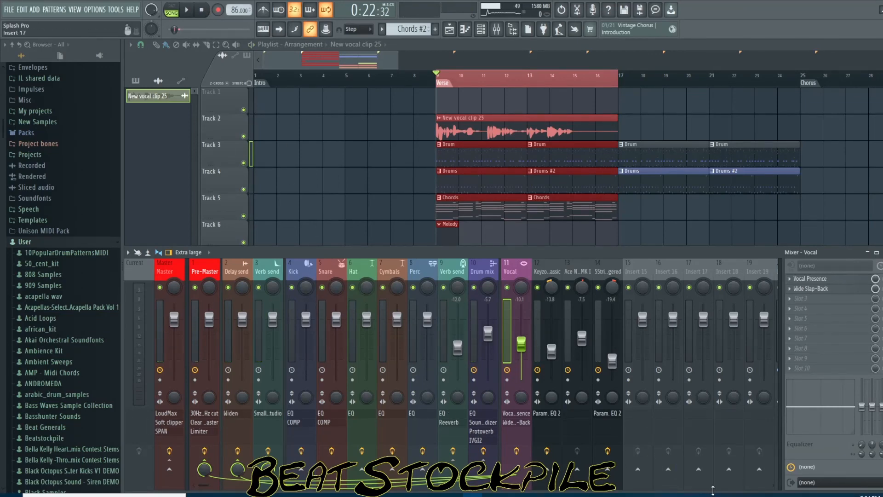
Switch to the browser to view the Splash Pro website, then return to FL Studio
{"action": "left_click", "coordinate": [742, 495]}
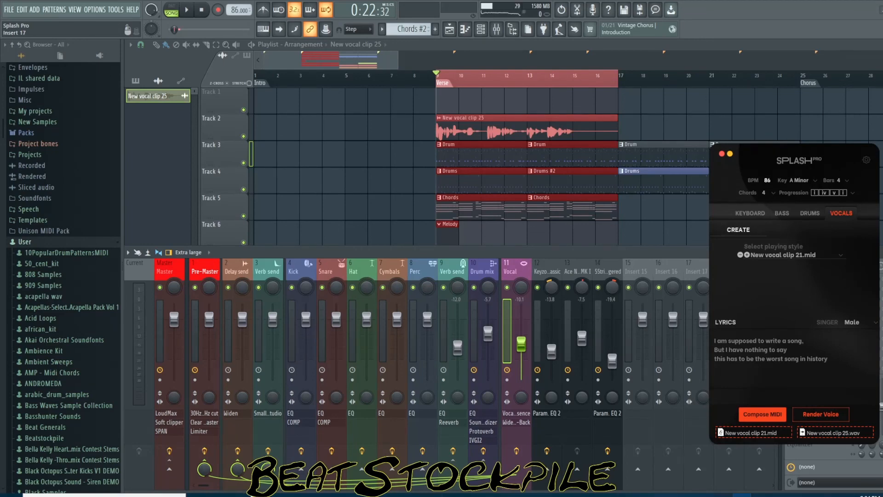
{"action": "mouse_move", "coordinate": [218, 496]}
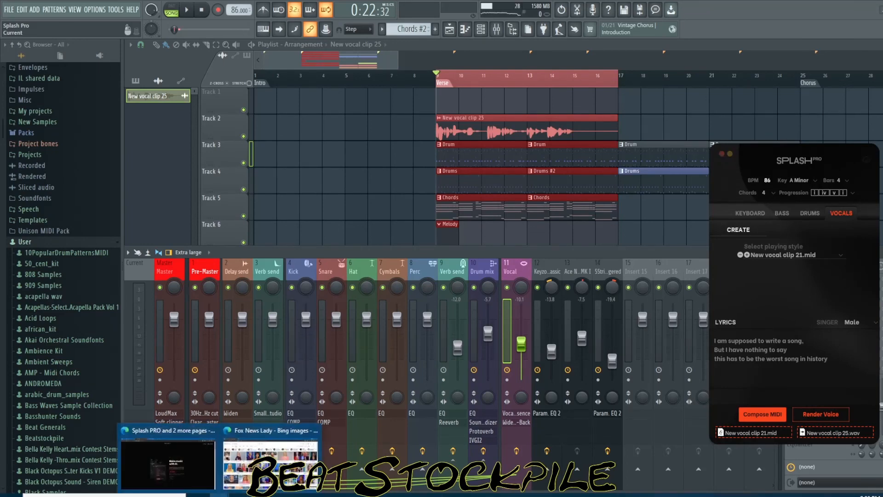
{"action": "left_click", "coordinate": [190, 473]}
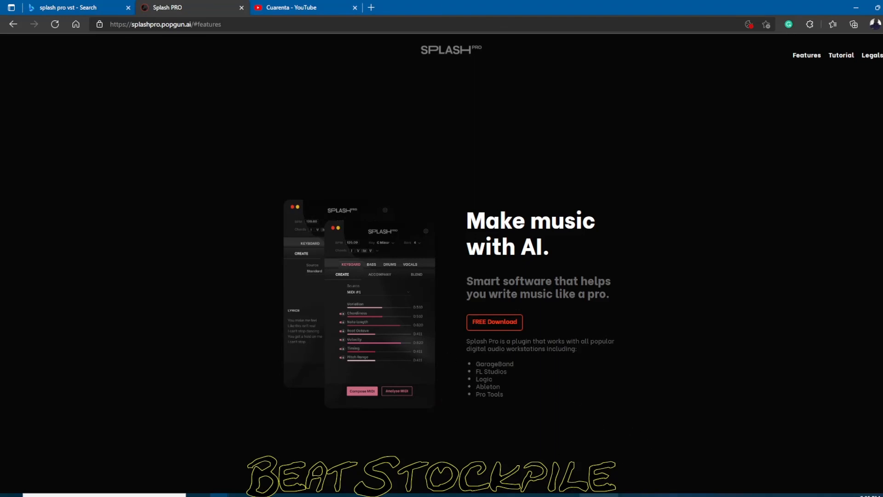
{"action": "left_click", "coordinate": [472, 495]}
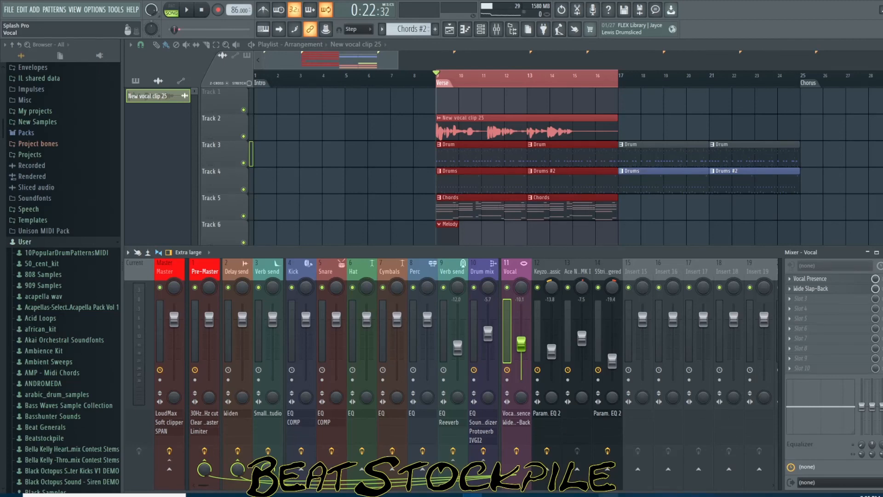
Bring up the Splash Pro plugin and open its Keyboard section's Create page
{"action": "left_click", "coordinate": [742, 495]}
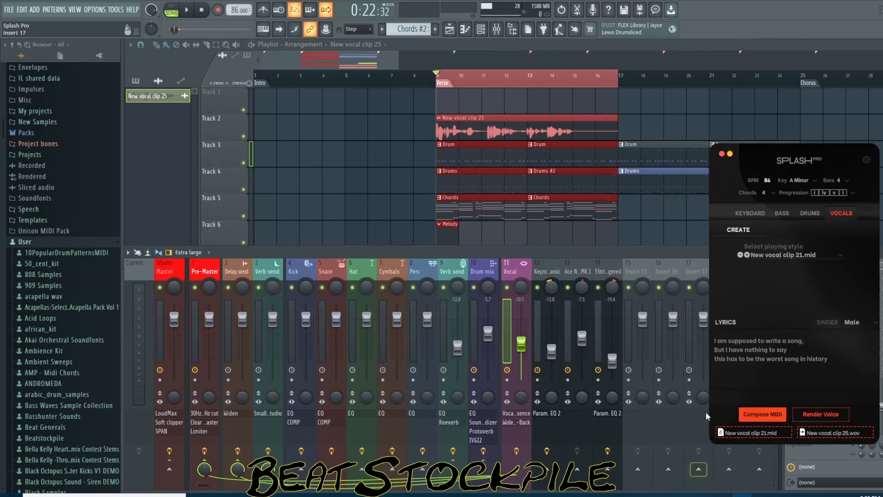
{"action": "left_click", "coordinate": [759, 214]}
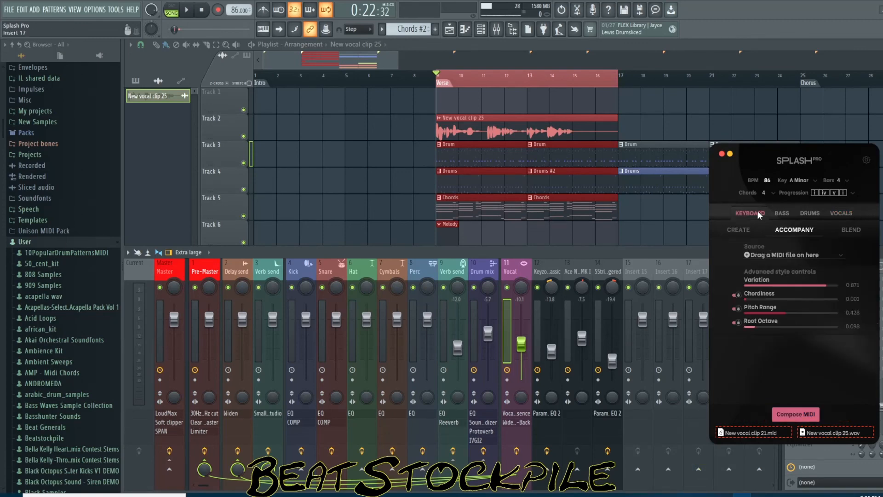
{"action": "left_click", "coordinate": [744, 230]}
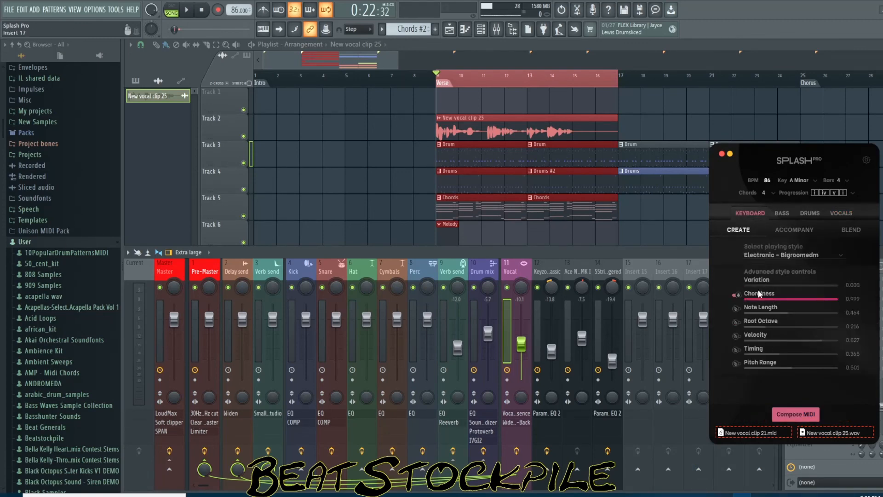